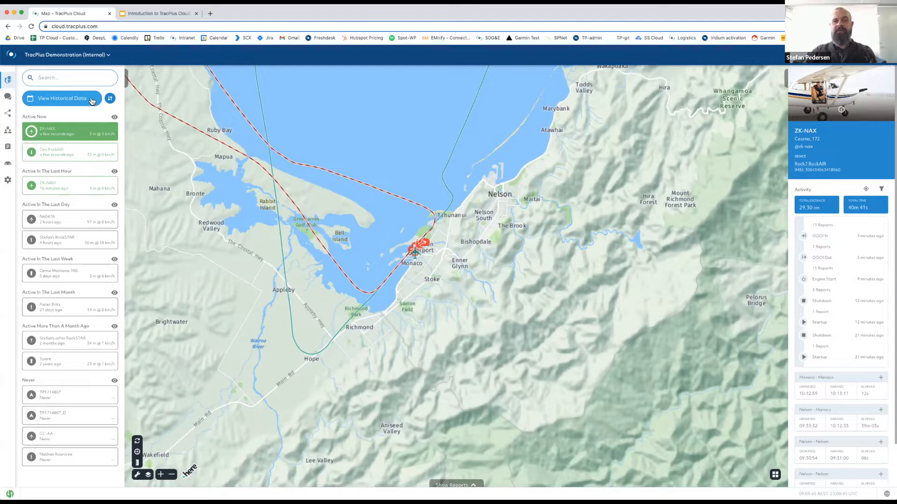
View historical tracking data for 4 September, then 1 September, then return to live data.
left_click(92, 100)
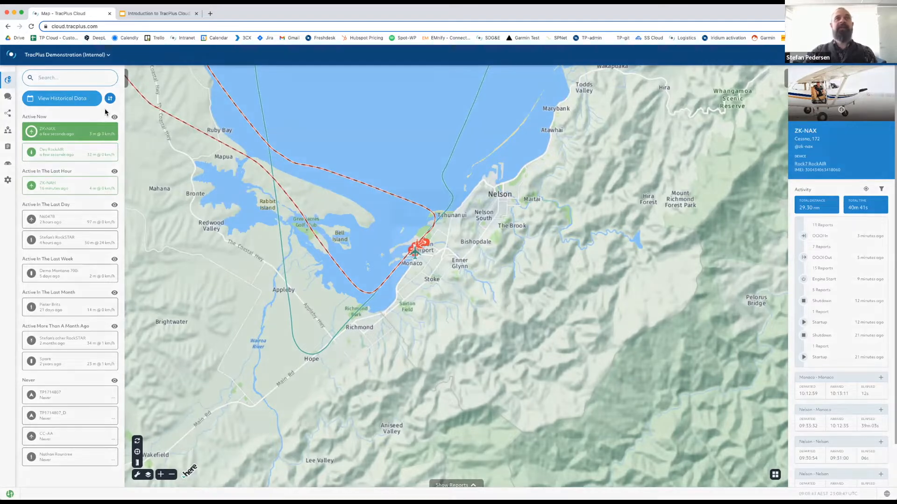
left_click(405, 278)
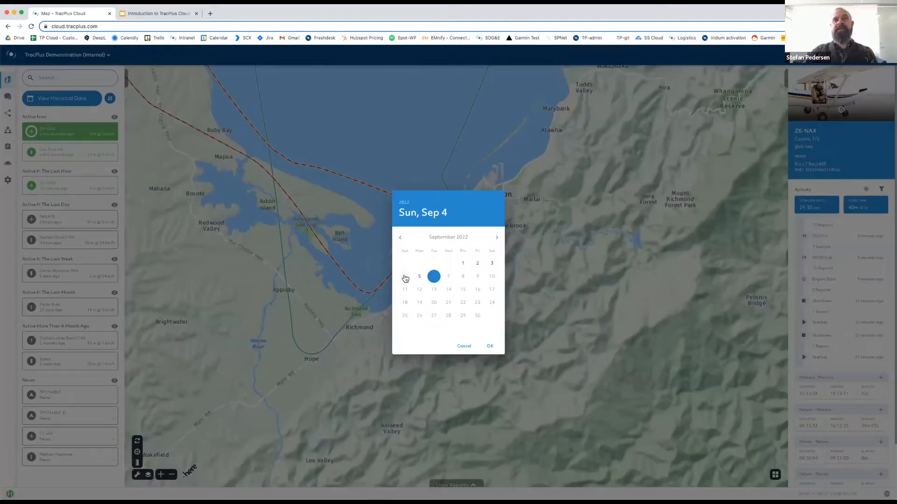
left_click(490, 346)
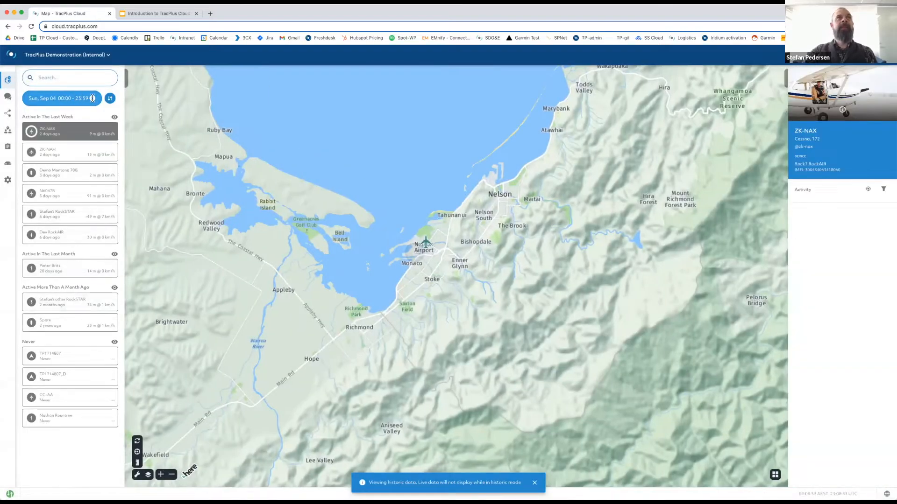
left_click(59, 99)
left_click(463, 263)
left_click(489, 346)
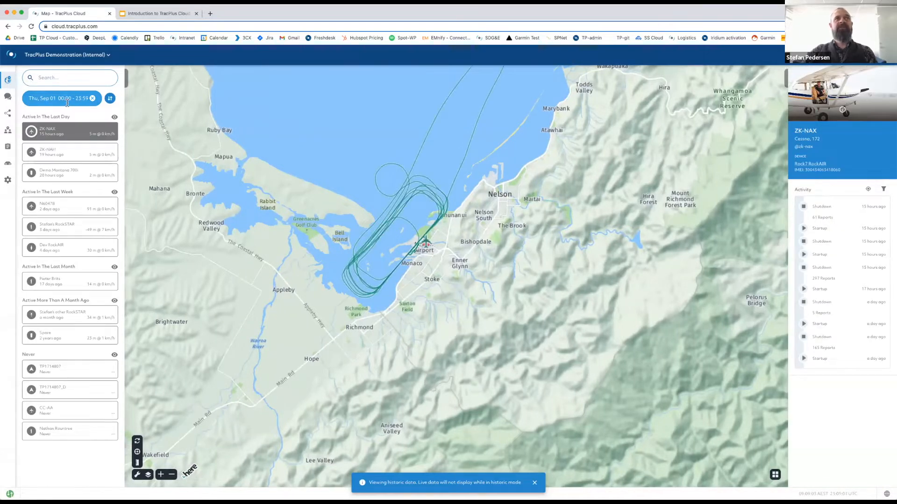
left_click(92, 99)
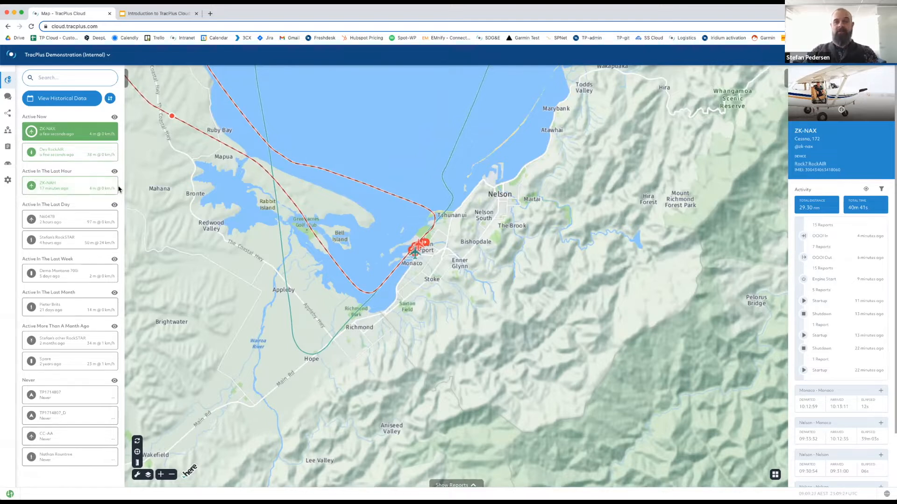
Group the asset list by Owner and hide Nelson Aviation College Ltd's aircraft.
left_click(110, 99)
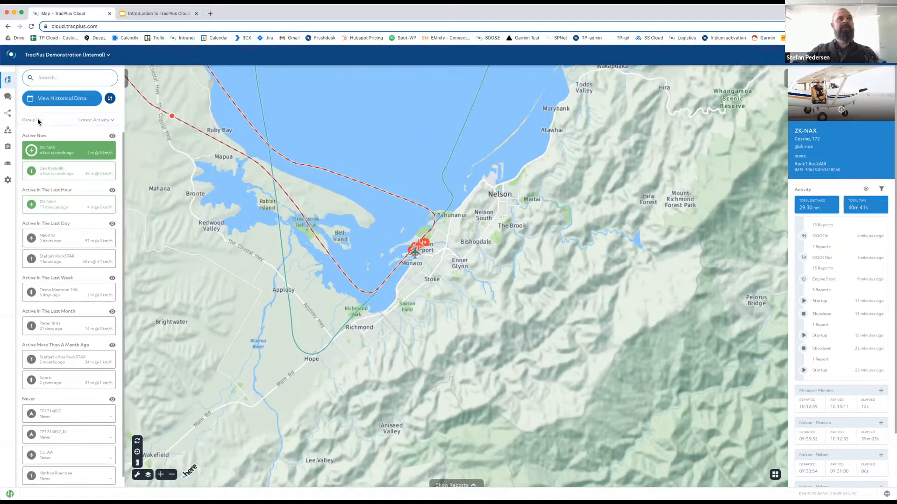
left_click(112, 123)
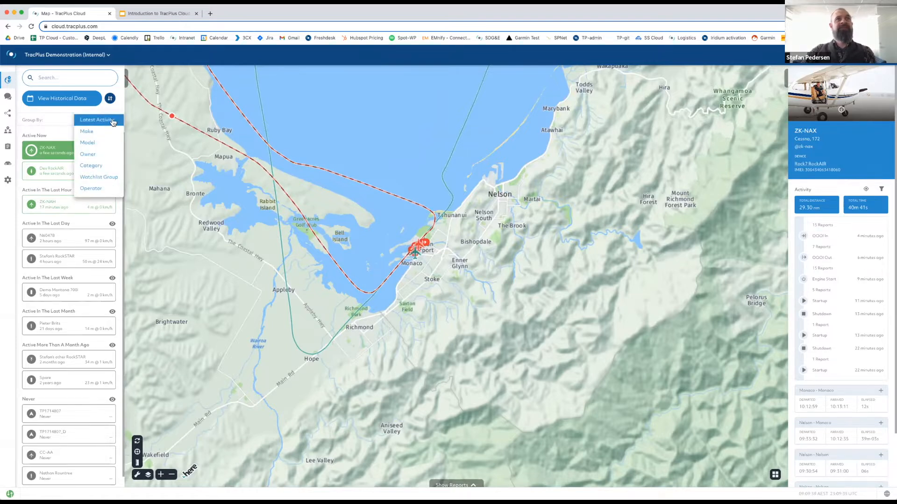
left_click(102, 156)
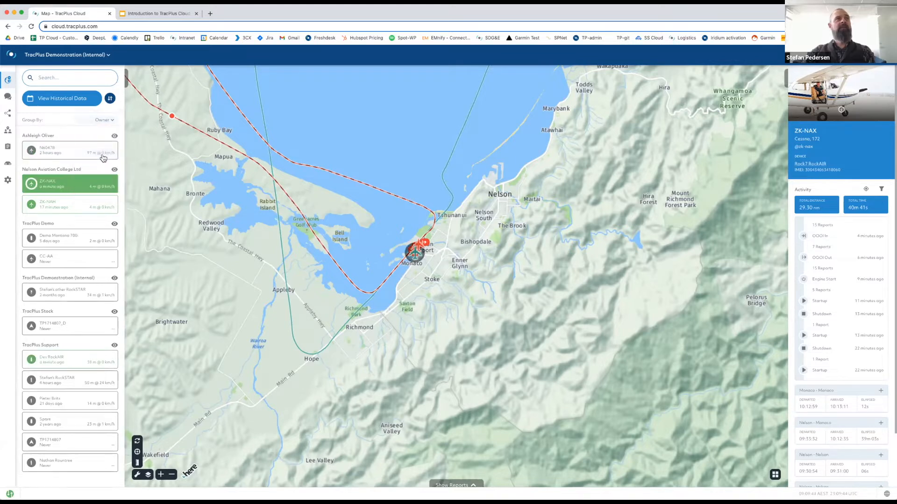
left_click(114, 120)
left_click(100, 120)
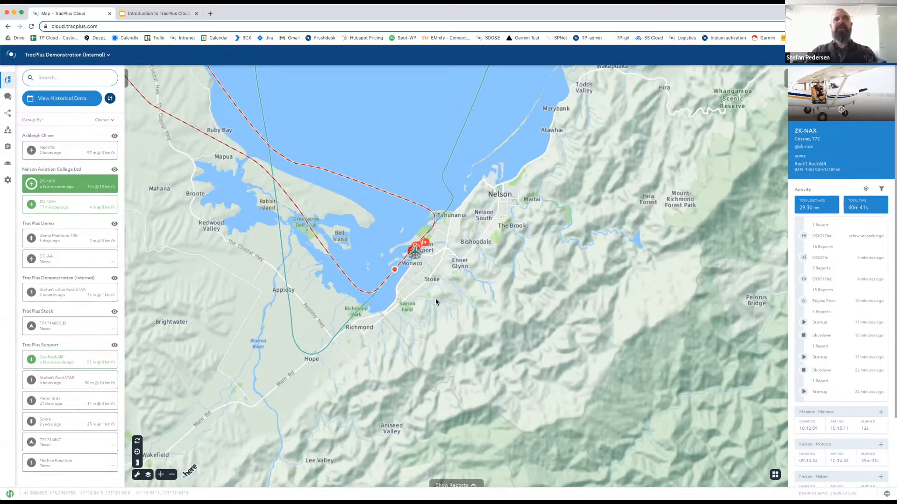
left_click(114, 170)
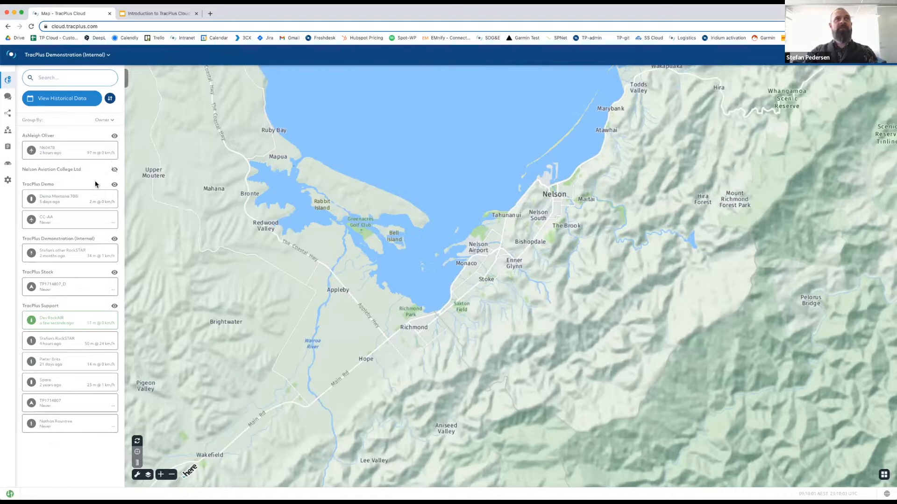
Regroup by Latest Activity then Owner, unhide Nelson Aviation College Ltd, and open ZK-NAX's details.
left_click(108, 122)
left_click(112, 87)
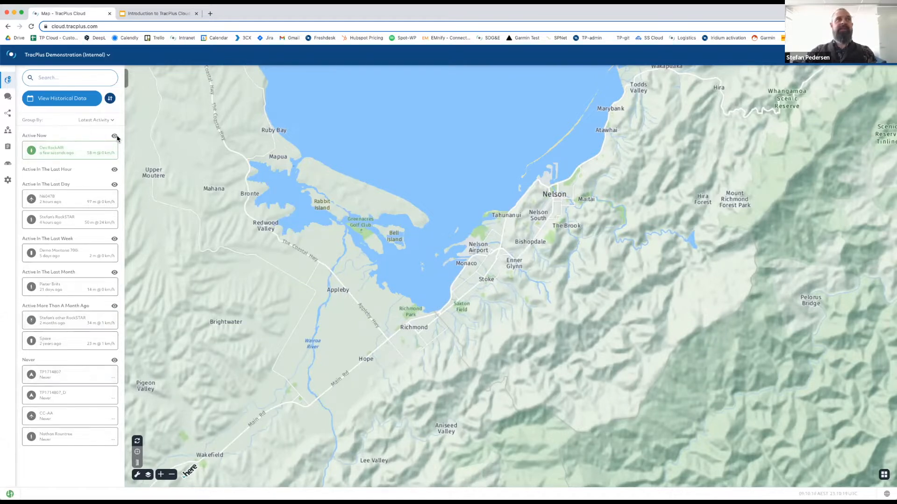
left_click(105, 121)
left_click(103, 156)
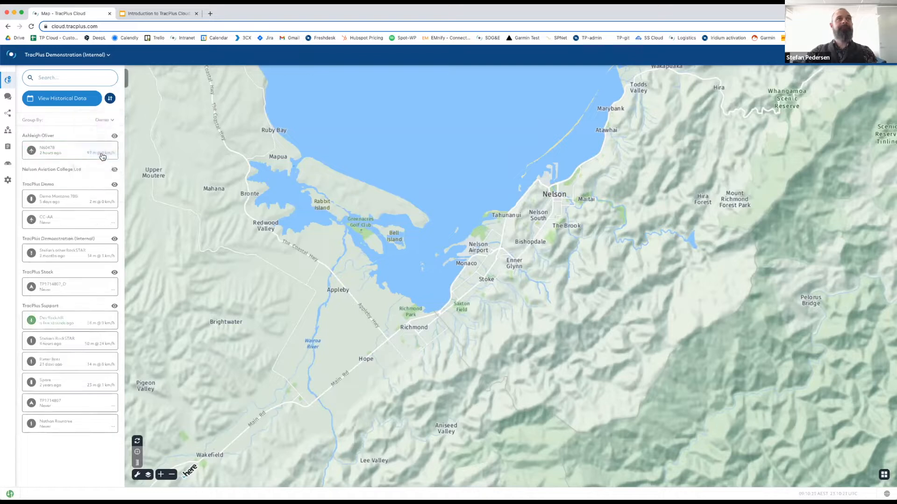
left_click(114, 169)
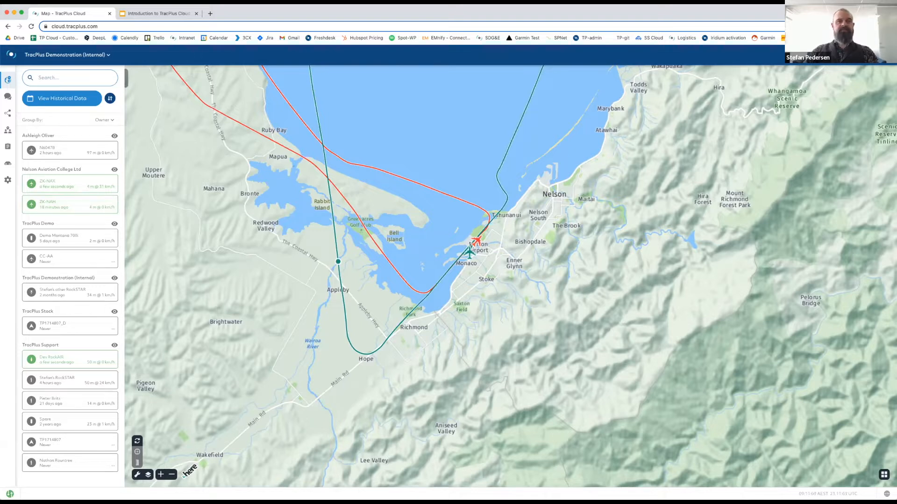
left_click(57, 185)
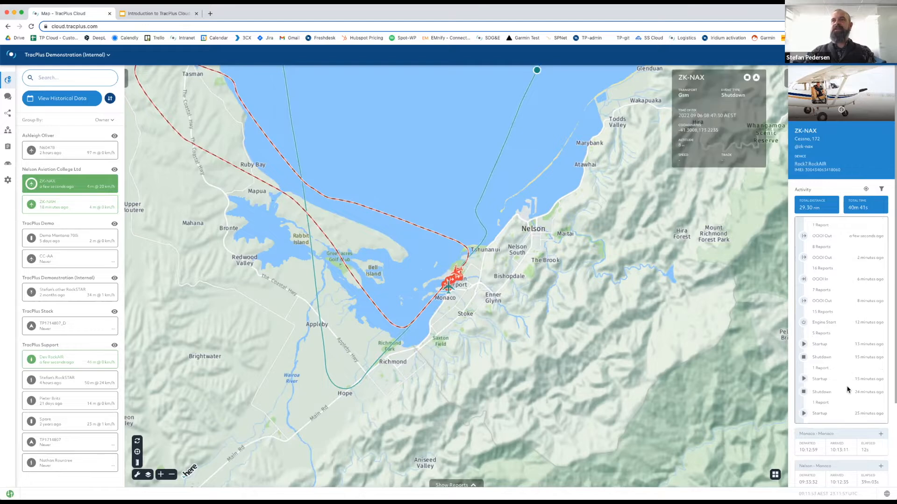
Show ZK-NAX's Startup event on the map, then list the Monaco - Monaco trip's 2 reports.
scroll(847, 388, "down", 1)
scroll(848, 388, "down", 3)
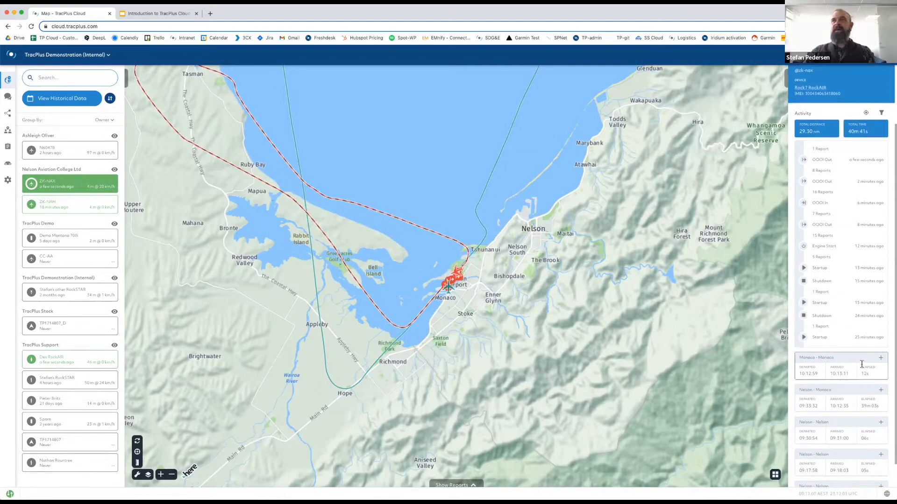
left_click(813, 340)
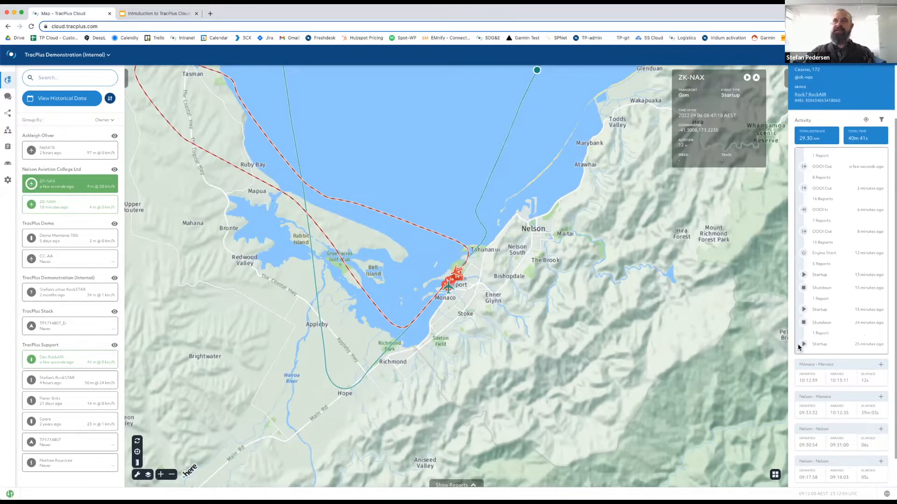
scroll(807, 348, "up", 1)
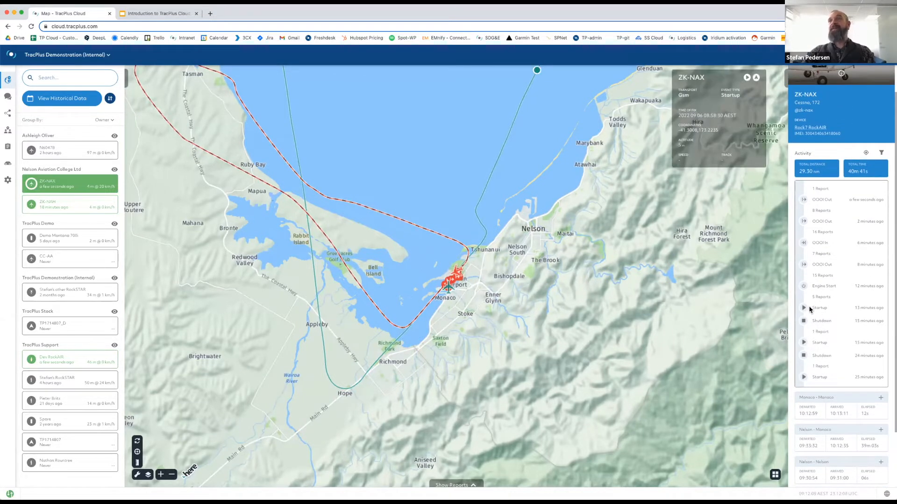
scroll(813, 280, "up", 1)
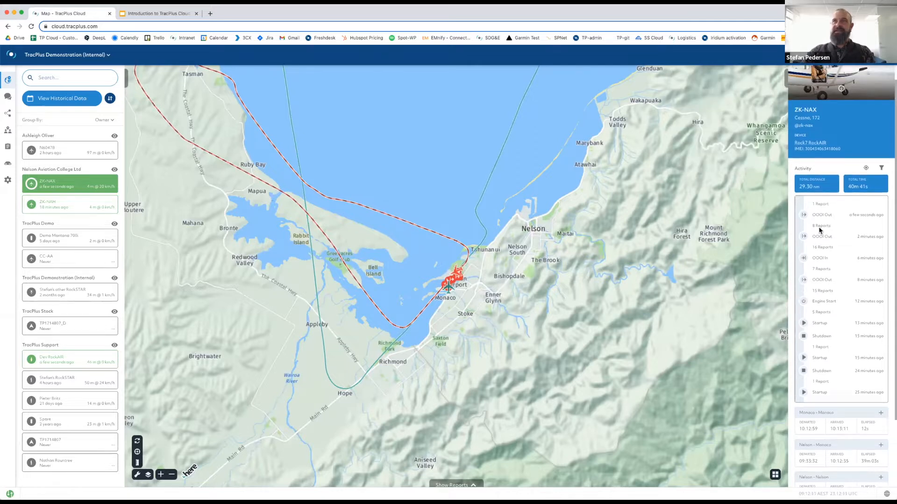
left_click(844, 420)
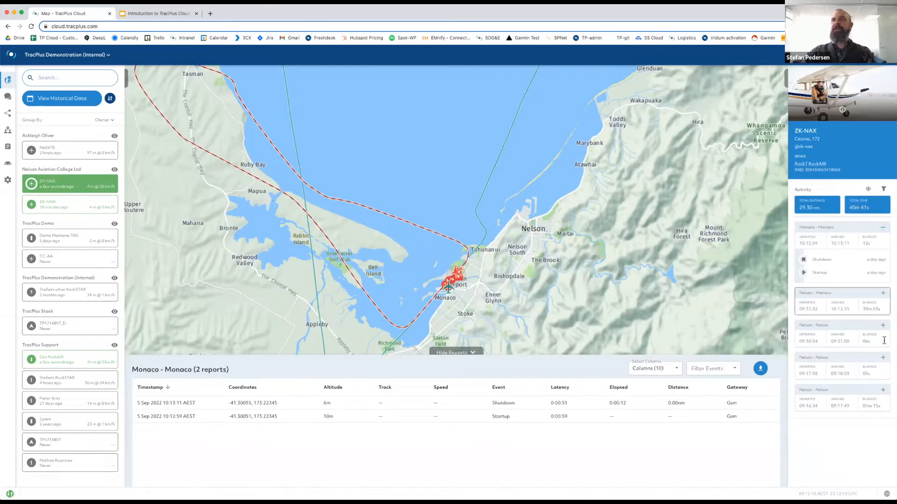
List the Nelson - Monaco trip's 149 reports and show its Shutdown, Engine Stop and Startup events.
mouse_move(820, 258)
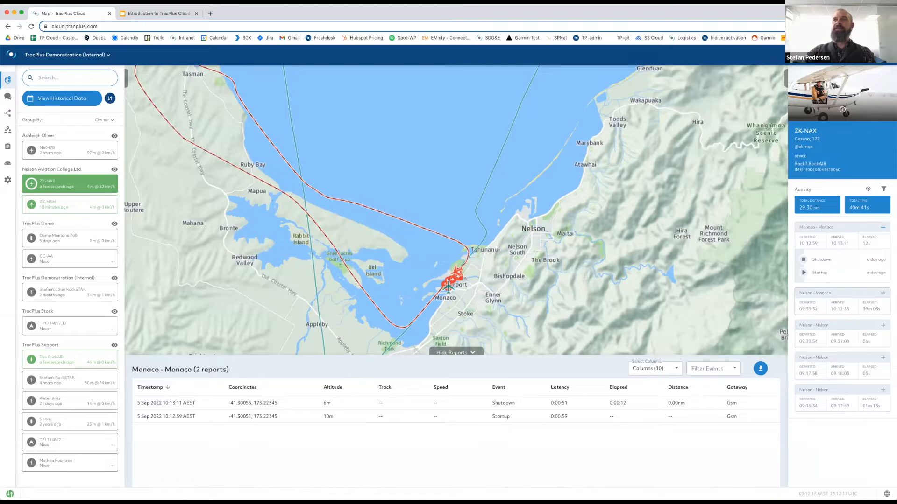
left_click(883, 294)
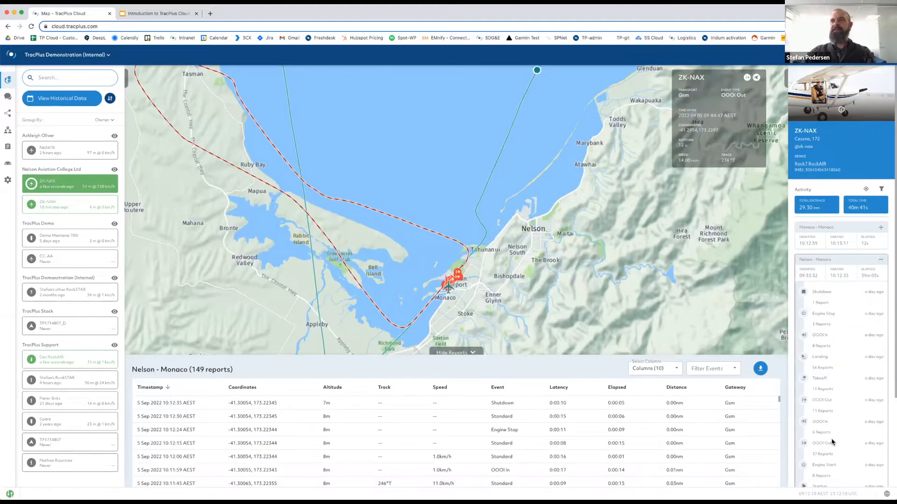
scroll(830, 441, "down", 2)
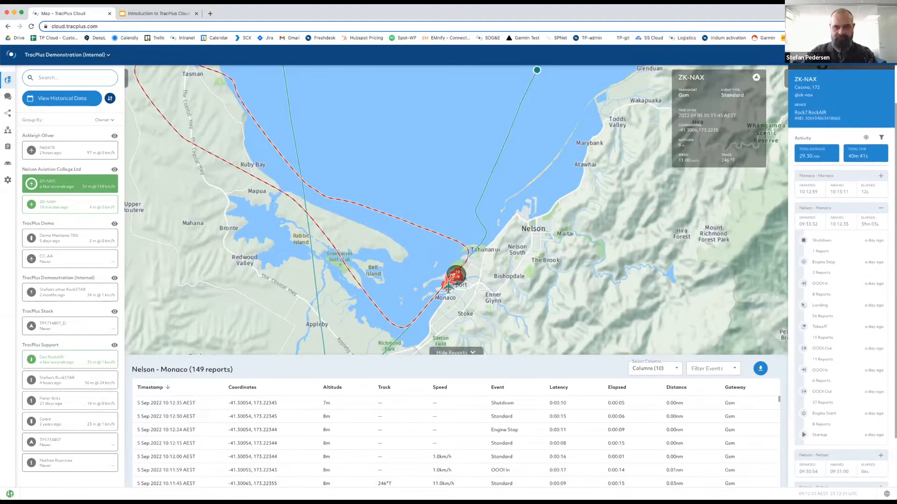
left_click(881, 210)
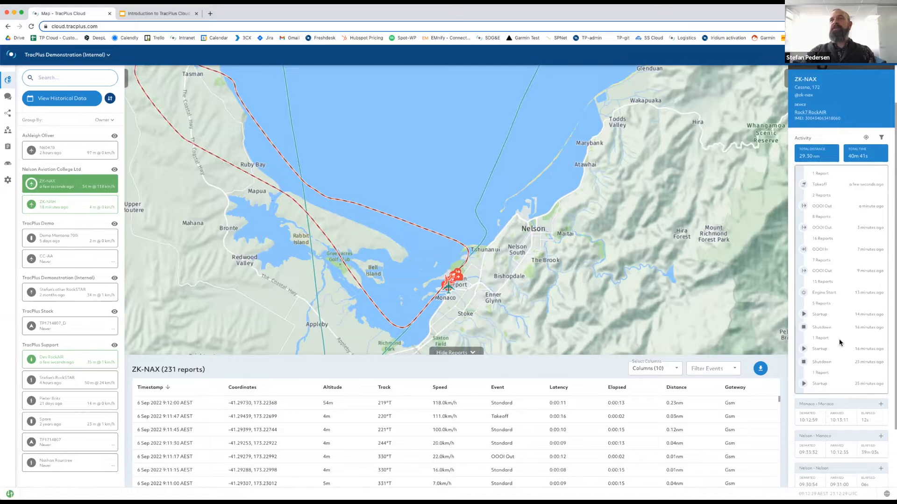
left_click(881, 406)
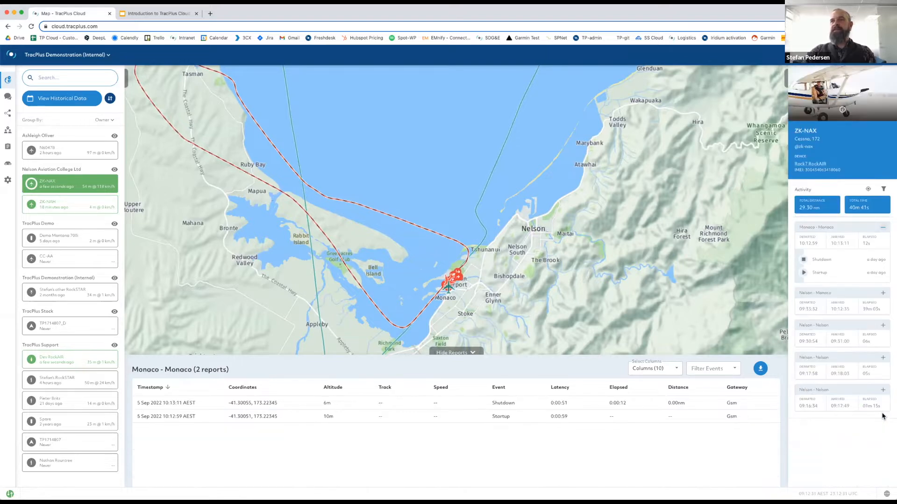
left_click(883, 292)
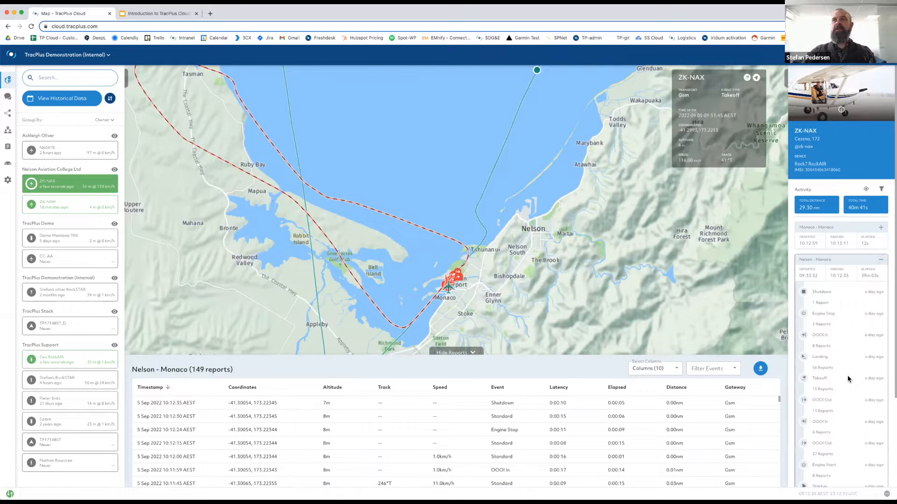
scroll(849, 380, "down", 1)
left_click(830, 245)
left_click(831, 257)
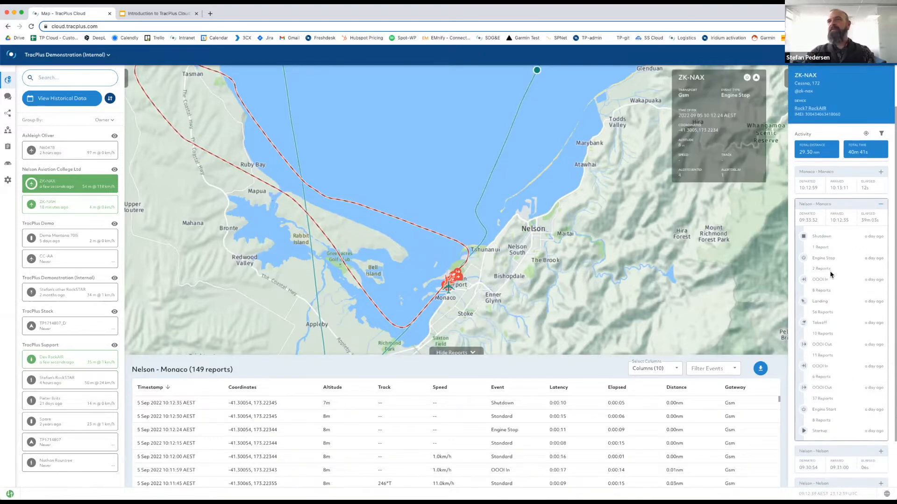
left_click(819, 432)
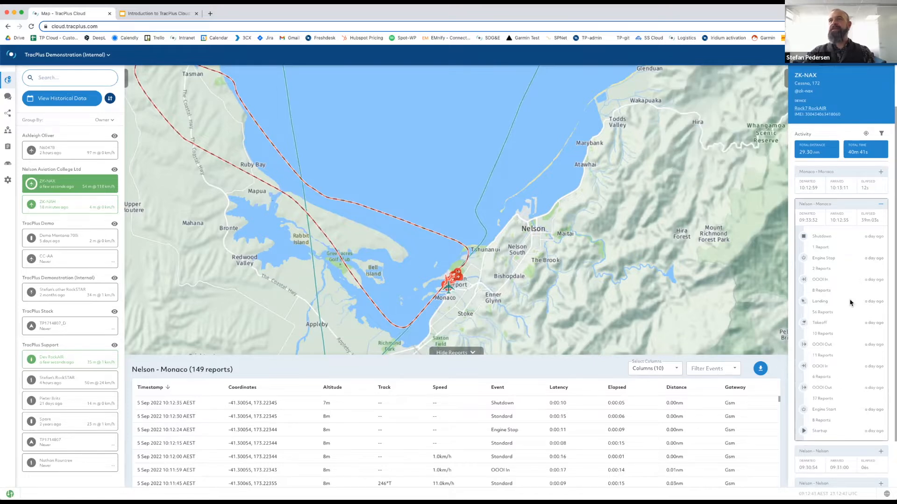
Locate the 10:12:30, 10:10:15 and 10:10:30 report fixes on the map.
mouse_move(821, 322)
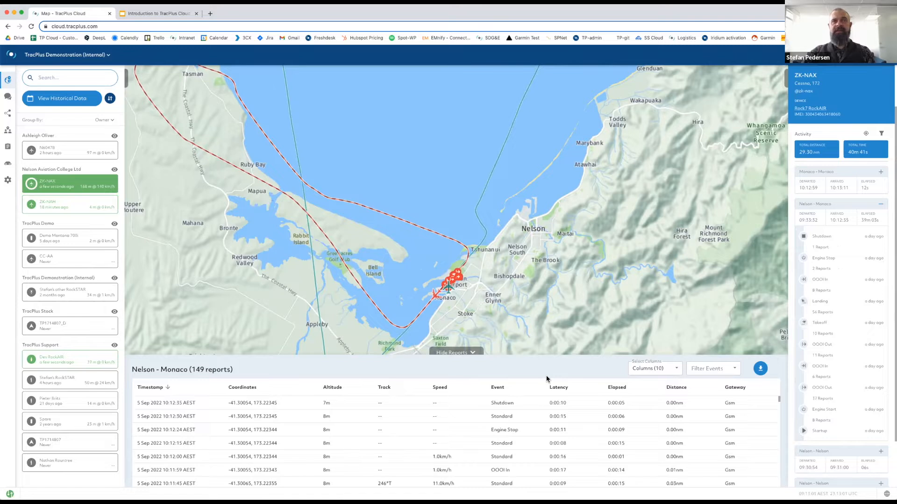
left_click(547, 416)
scroll(546, 420, "down", 2)
scroll(547, 420, "down", 3)
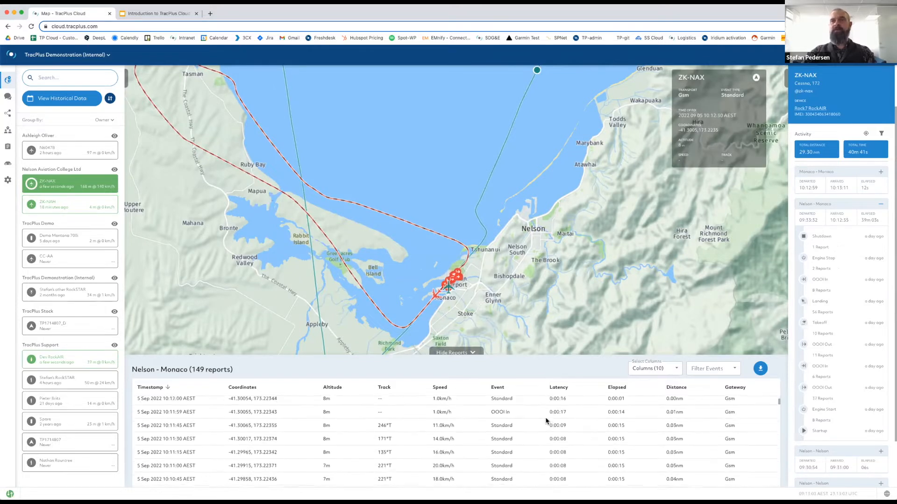
left_click(506, 423)
left_click(505, 414)
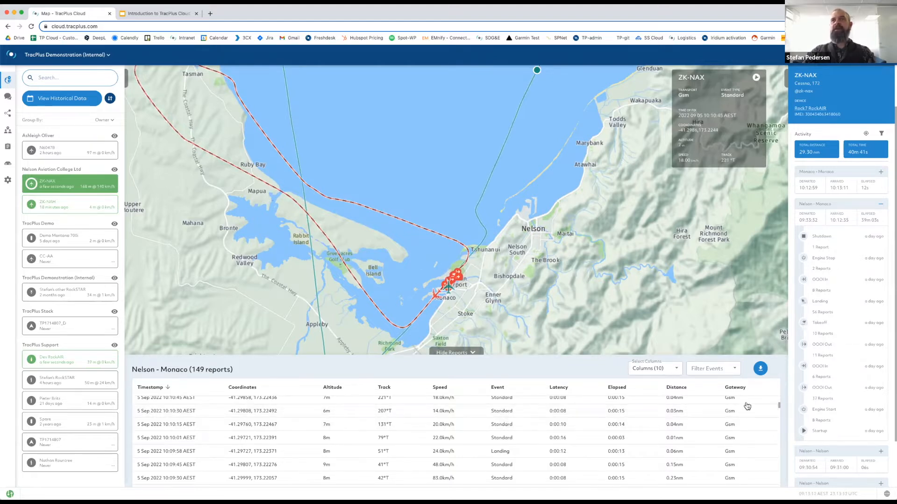
Remove the Latency and Elapsed columns from the reports table.
left_click(675, 370)
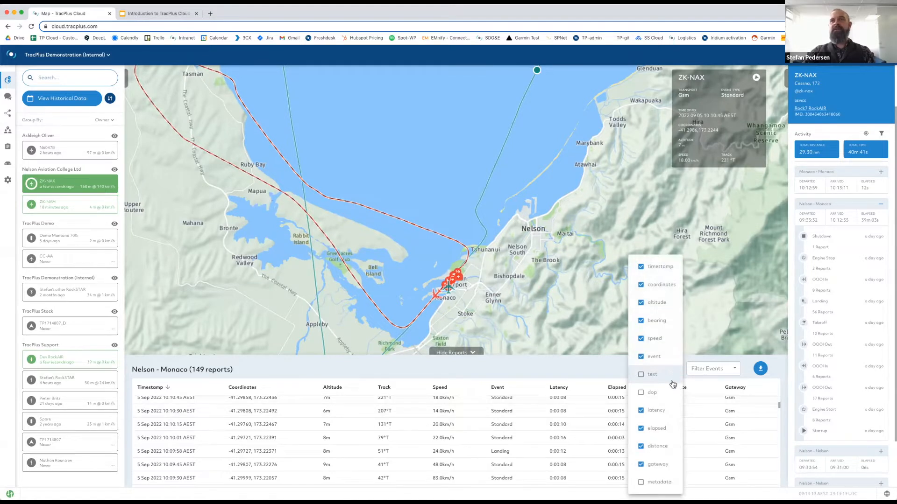
left_click(641, 411)
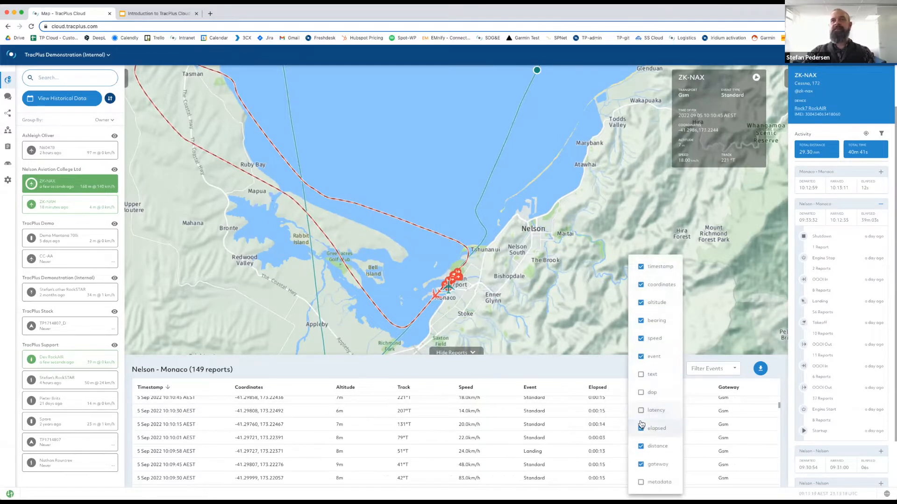
left_click(641, 429)
left_click(596, 372)
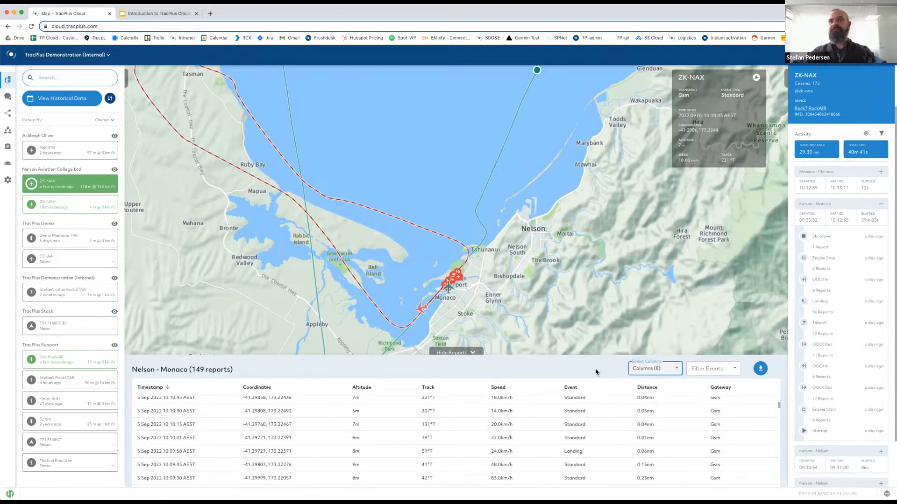
Filter reports to Startup, Shutdown, Takeoff and Landing events and bring up the CSV/KML export options.
left_click(735, 372)
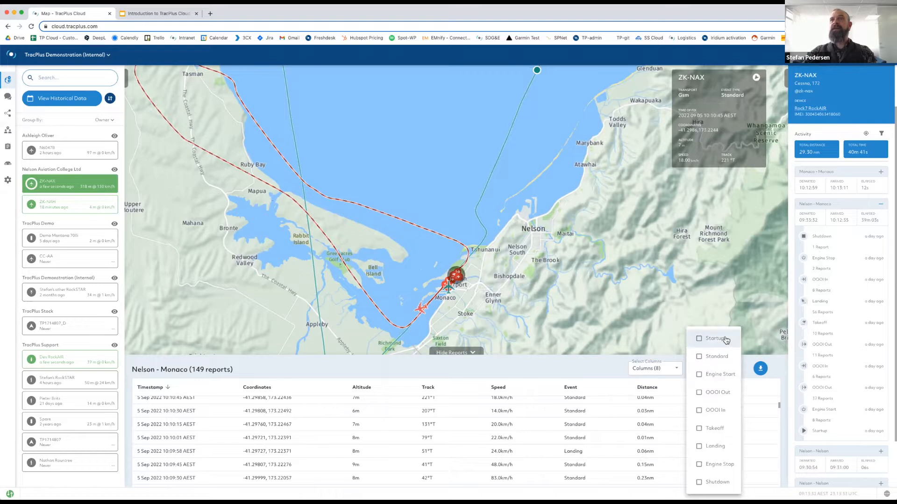
left_click(699, 339)
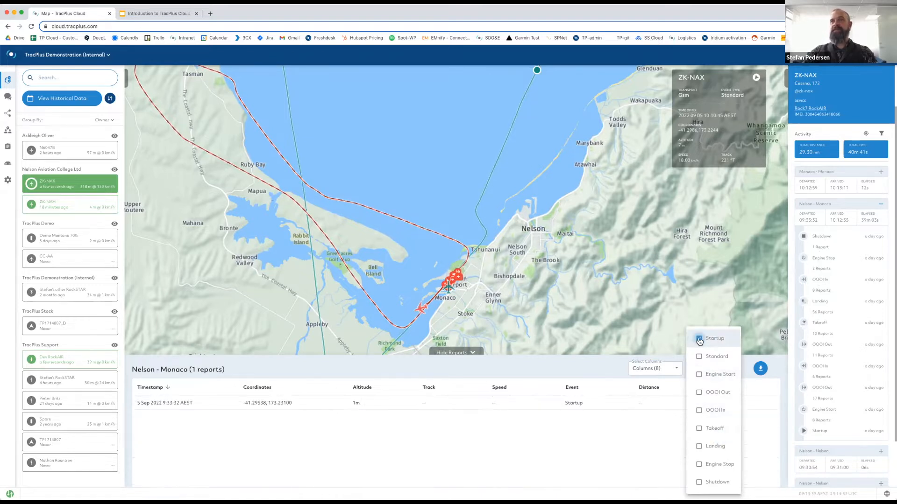
left_click(699, 483)
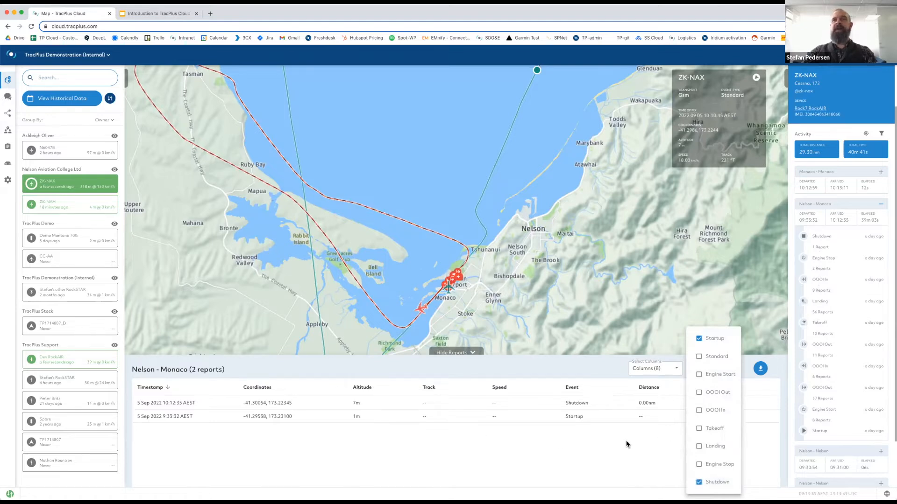
left_click(699, 429)
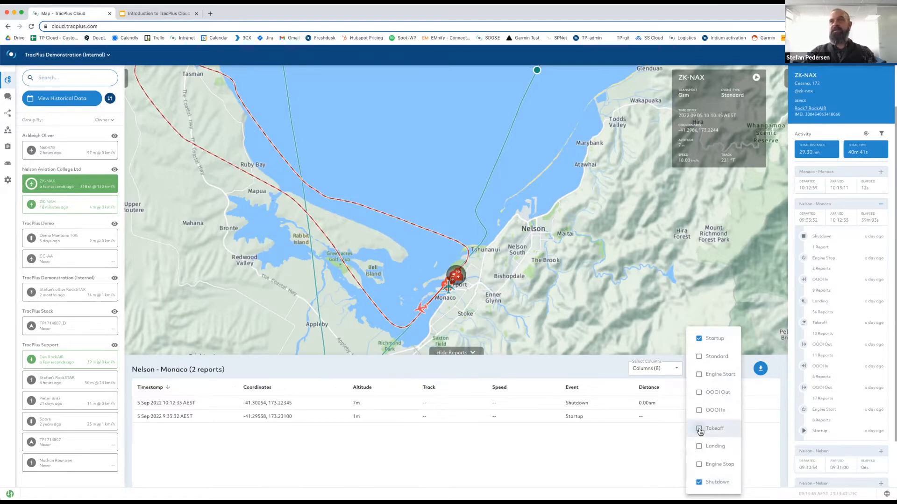
left_click(699, 446)
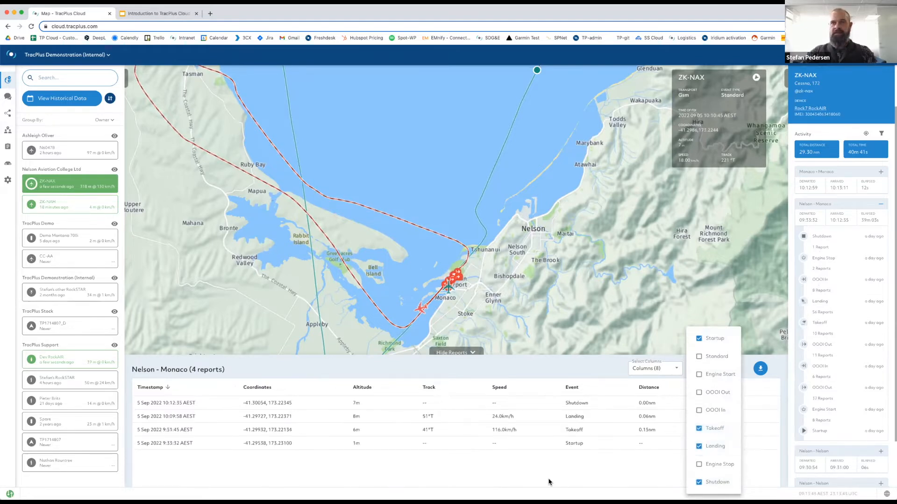
left_click(588, 367)
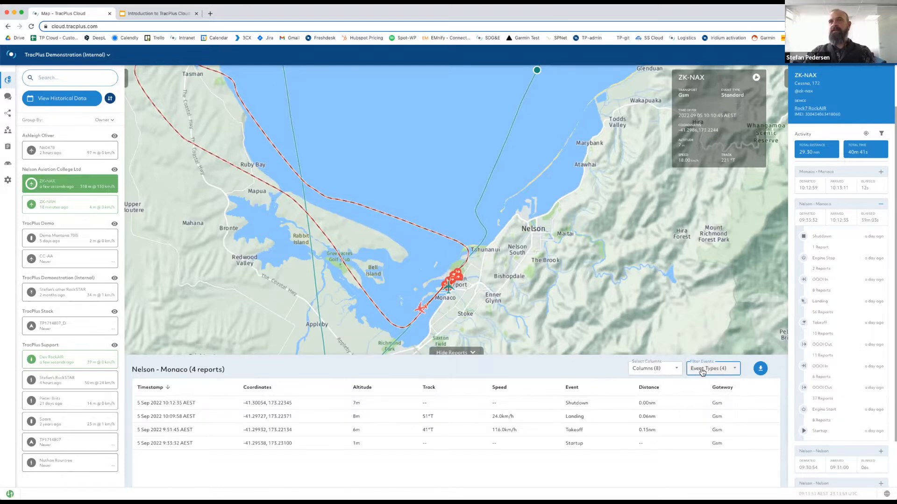
left_click(760, 369)
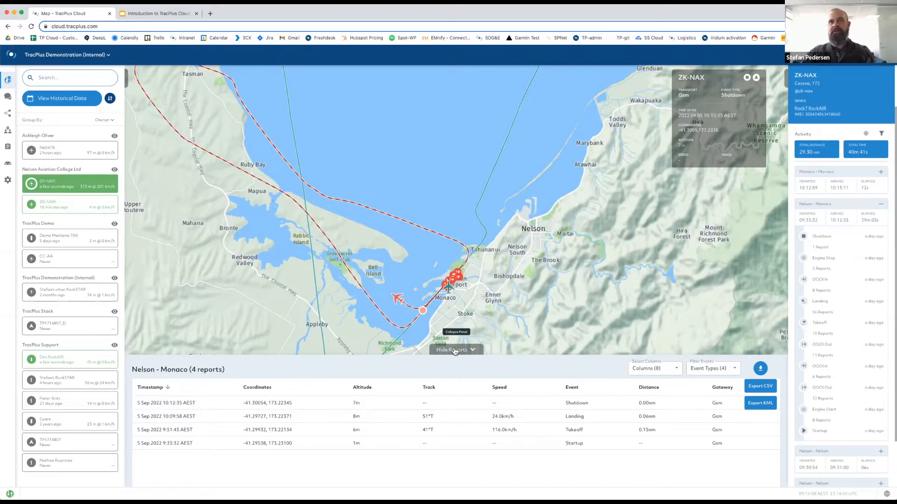
Hide the reports table so the map fills the space below it.
left_click(455, 351)
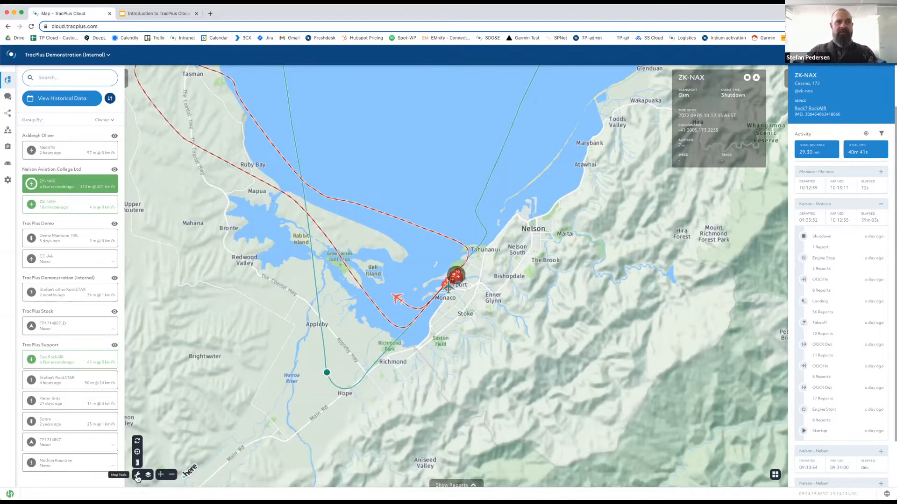
Zoom in, tilt the map into 3-D perspective, then reset it to a flat top-down view.
mouse_move(137, 476)
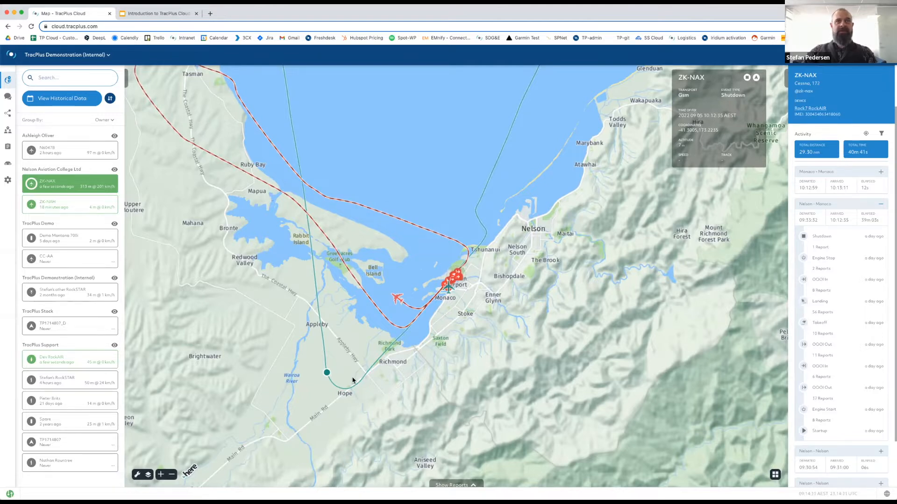
scroll(371, 379, "up", 2)
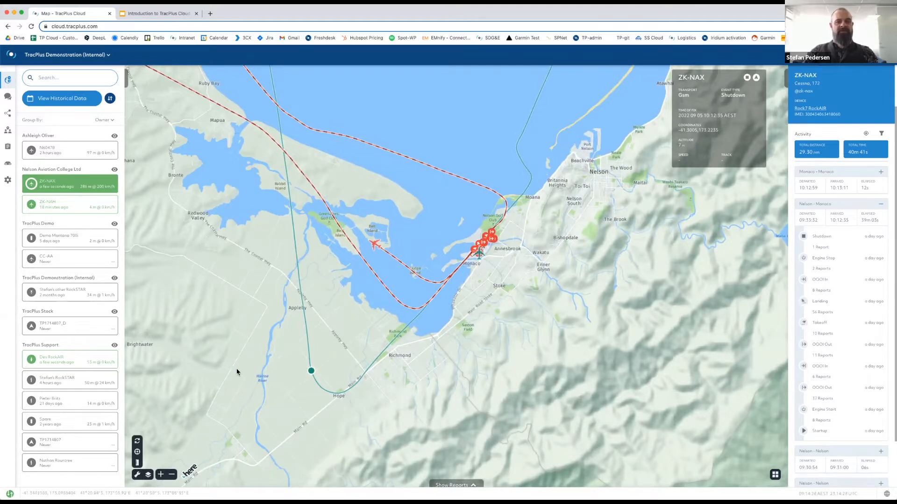
left_click_drag(270, 331, 246, 300)
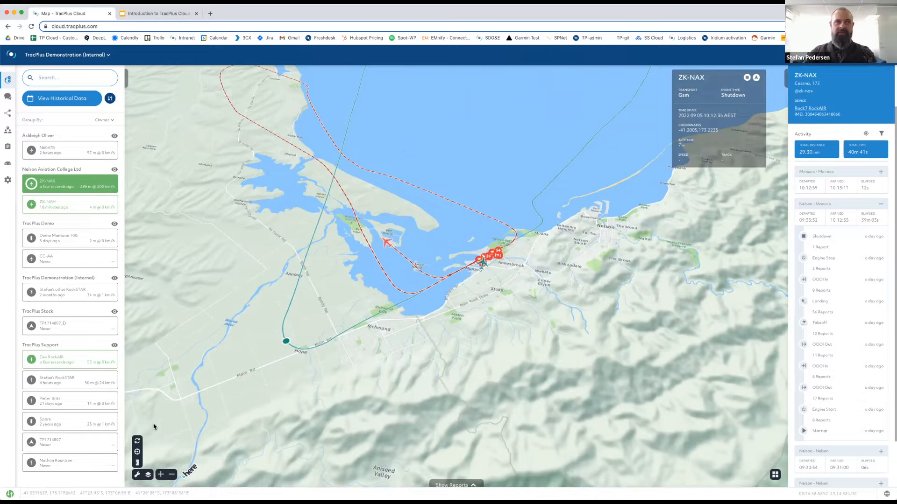
left_click(137, 443)
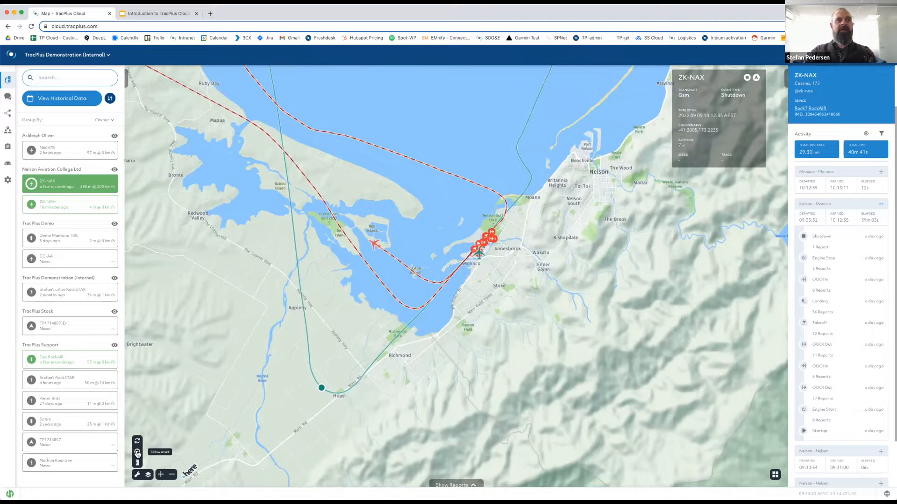
left_click(137, 452)
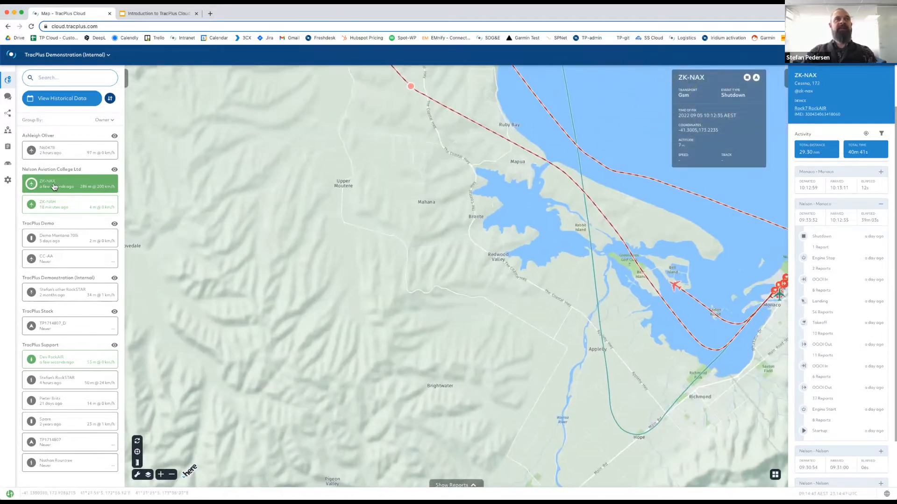
Make the map follow ZK-NAX, zoom in, and toggle Follow Asset off and back on.
left_click(138, 452)
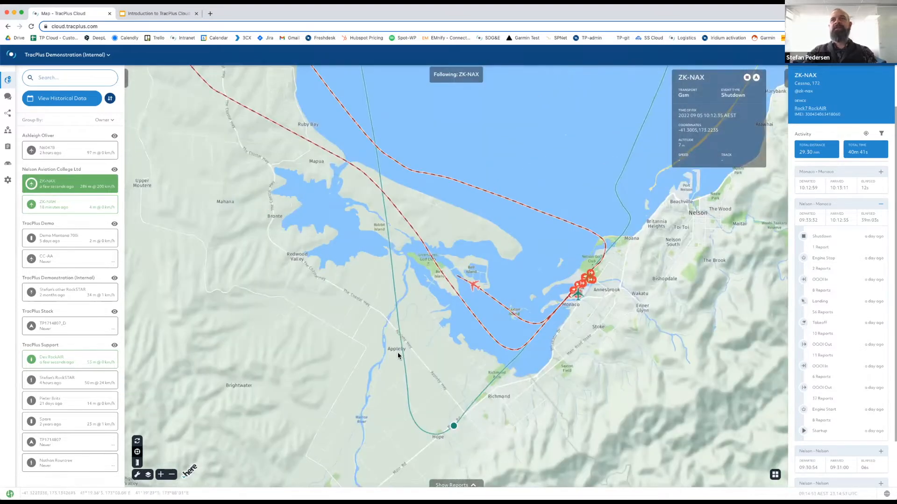
scroll(397, 355, "up", 2)
scroll(495, 353, "up", 2)
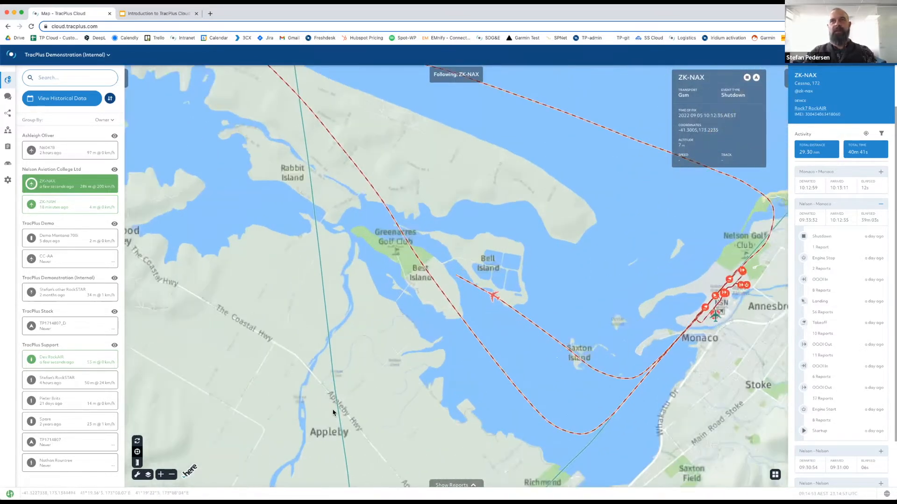
left_click(137, 452)
left_click(138, 452)
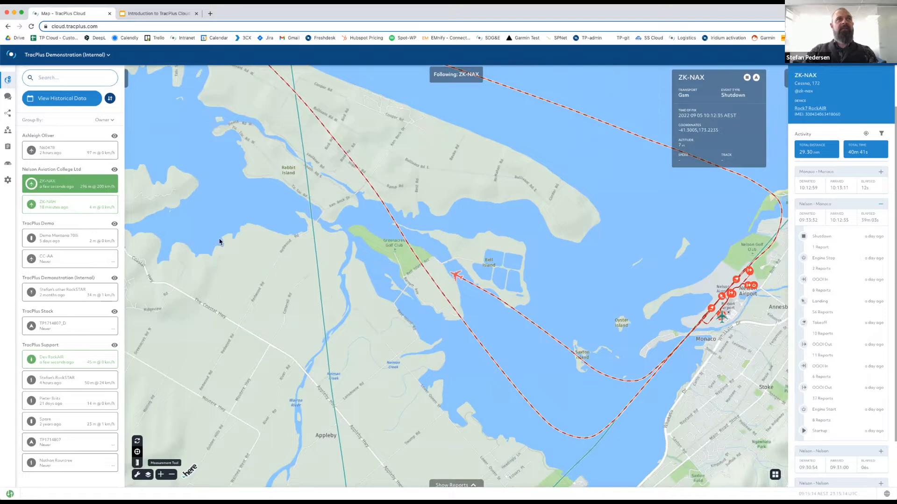
Close the ZK-NAX fix card, measure distance and ETA to a dropped marker, then turn measurement off.
left_click(455, 277)
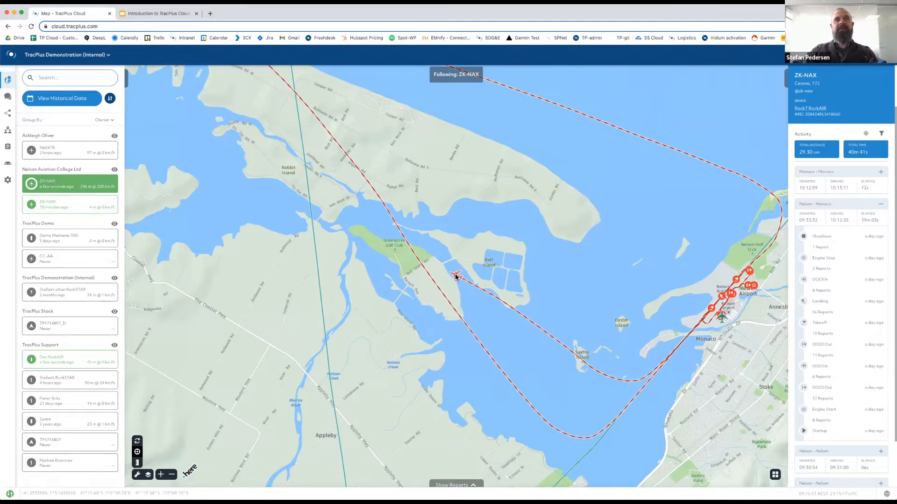
left_click(136, 463)
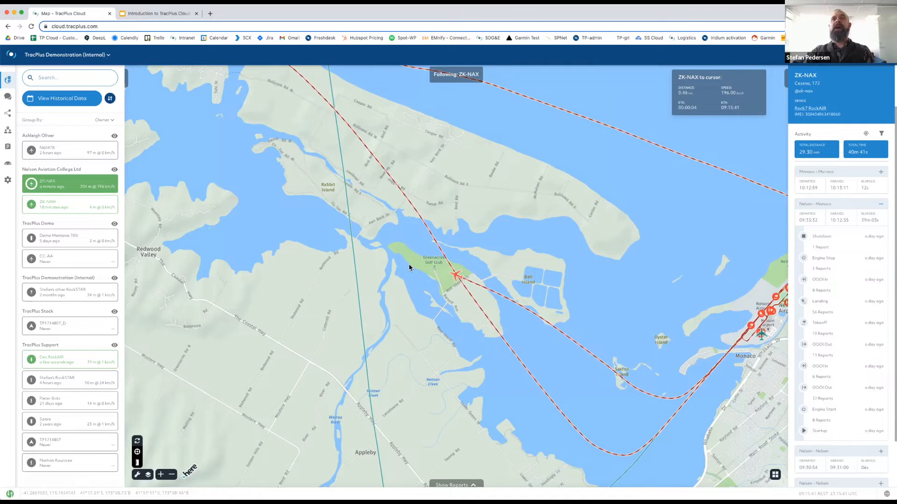
left_click(305, 174)
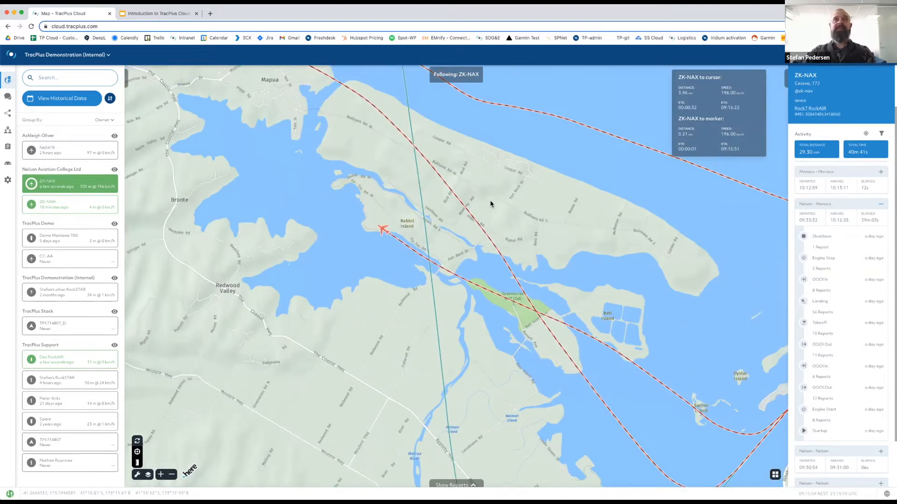
left_click(136, 463)
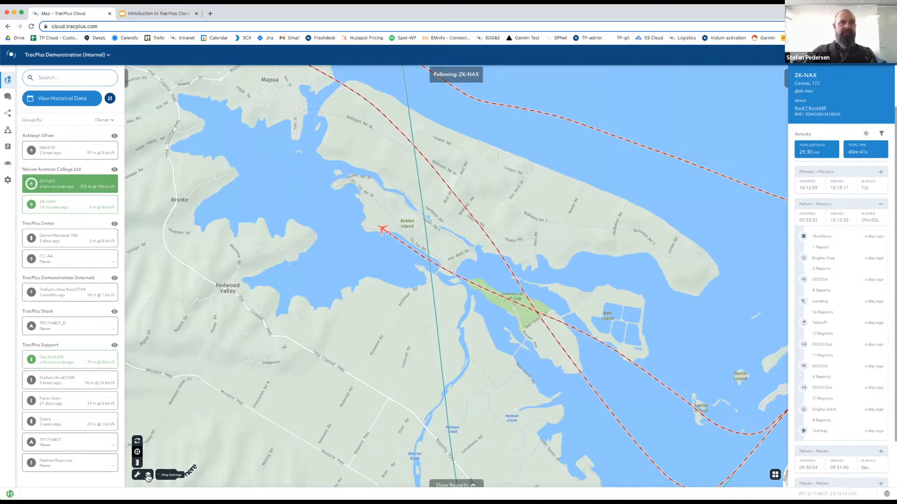
In Map Settings, try the satellite base map, then switch back to the street map.
left_click(147, 476)
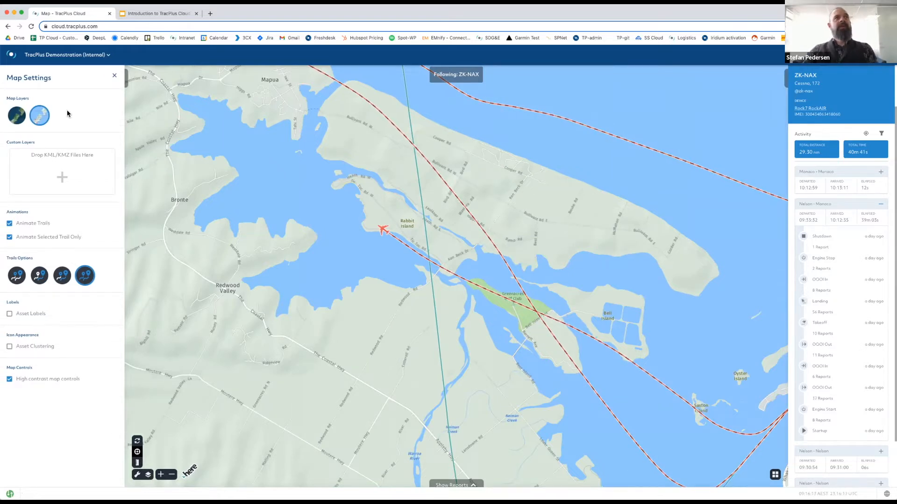
left_click(17, 121)
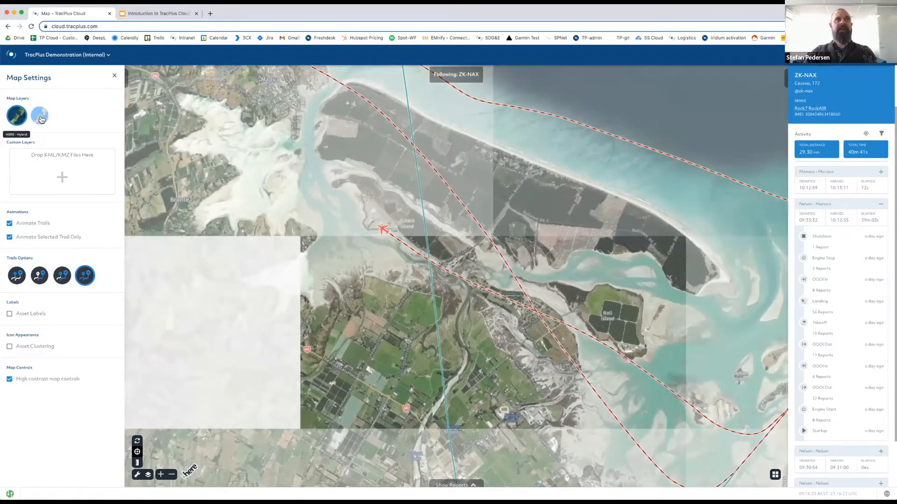
left_click(40, 117)
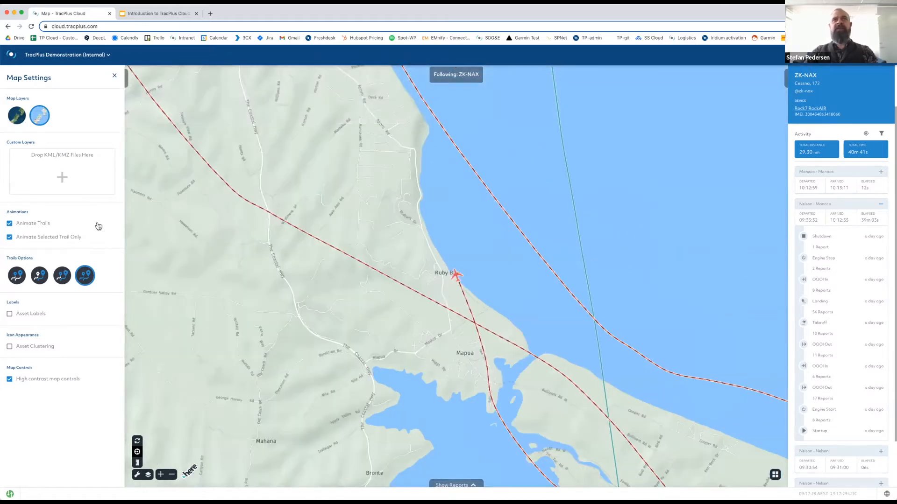
Try toggling Animate Trails and Animate Selected Trail Only in Map Settings, then close the panel.
left_click(9, 223)
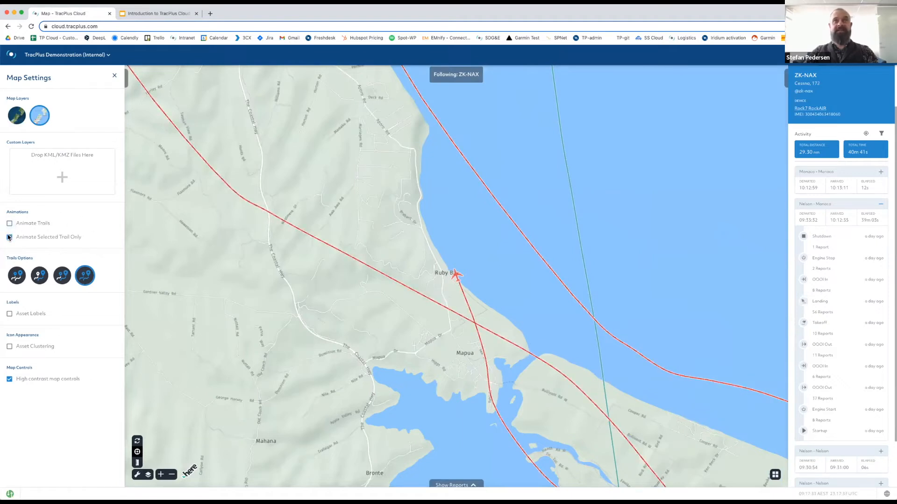
left_click(10, 237)
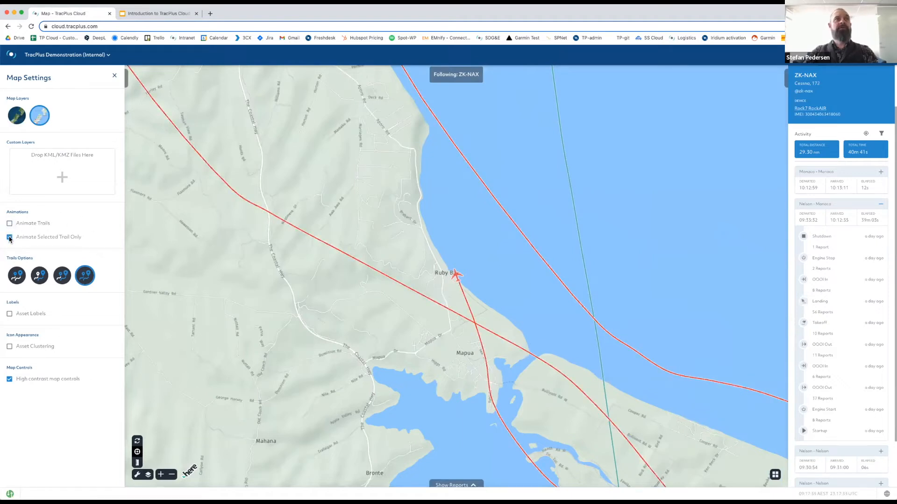
left_click(10, 223)
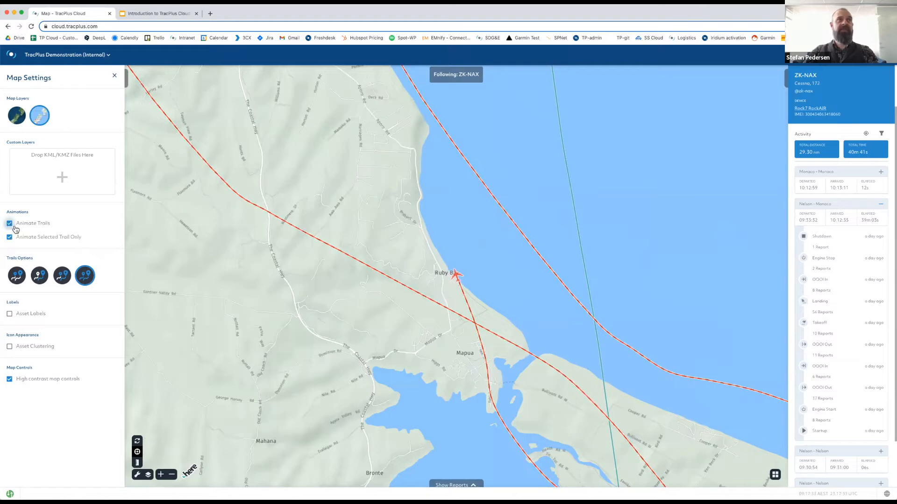
left_click(9, 237)
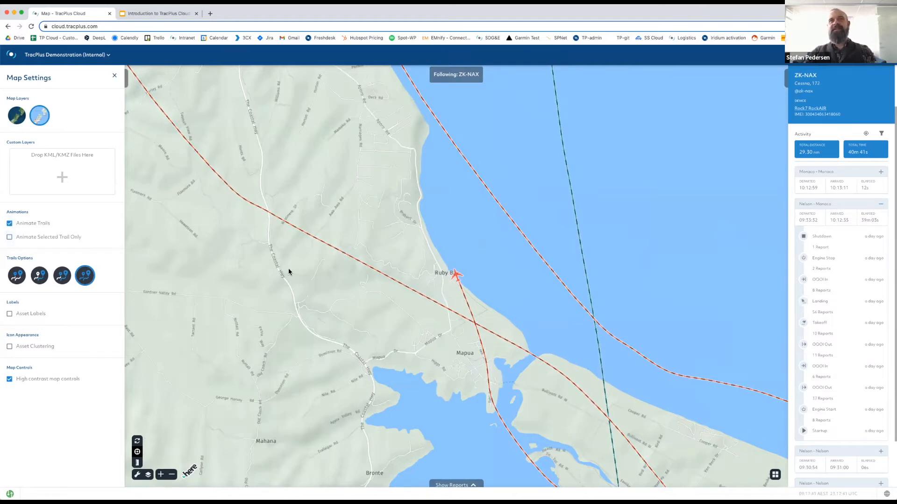
left_click(440, 310)
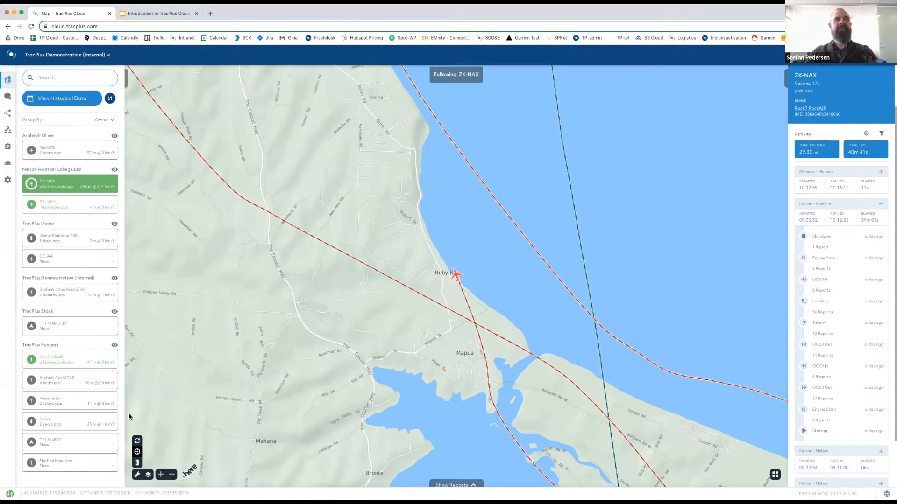
Turn Animate Trails off and zoom out to show ZK-NAX's whole flight loop as solid trails.
left_click(149, 475)
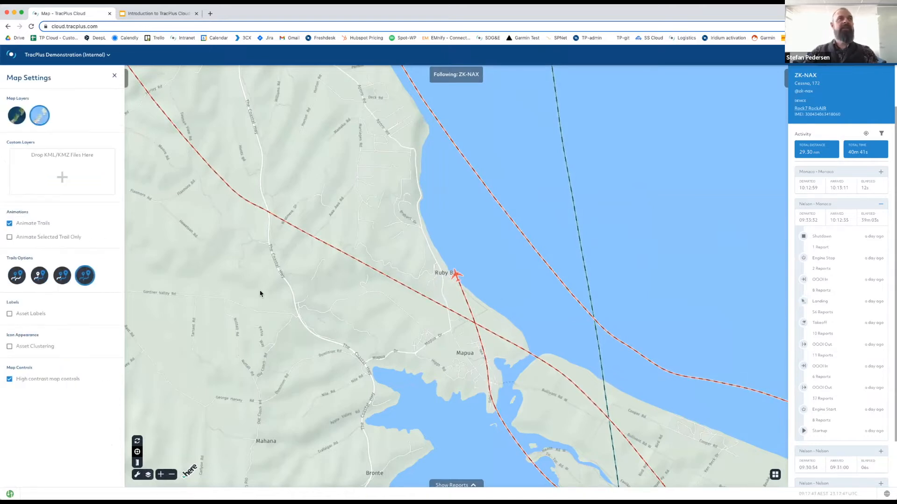
left_click(9, 224)
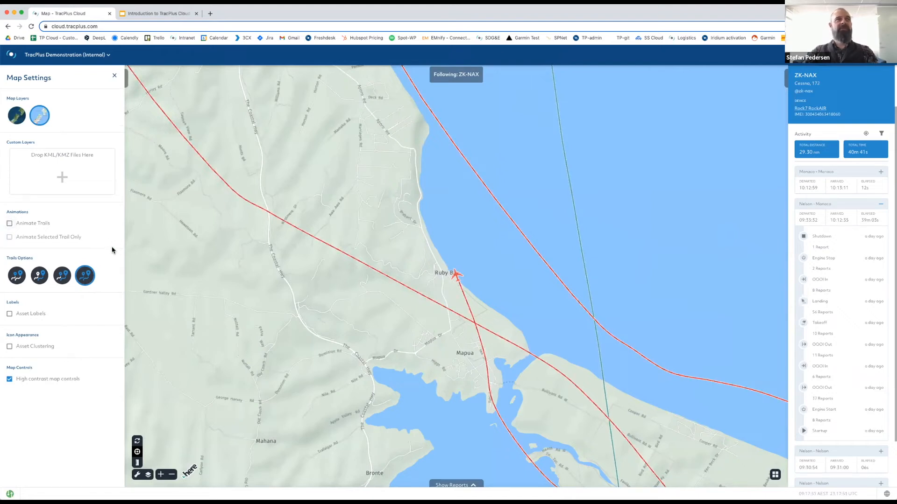
left_click(433, 308)
scroll(432, 309, "down", 1)
scroll(432, 312, "down", 5)
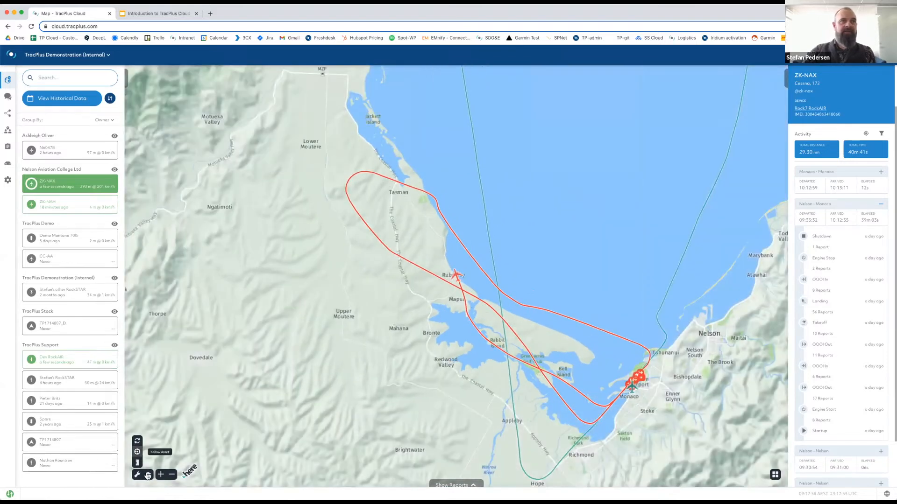
left_click(137, 474)
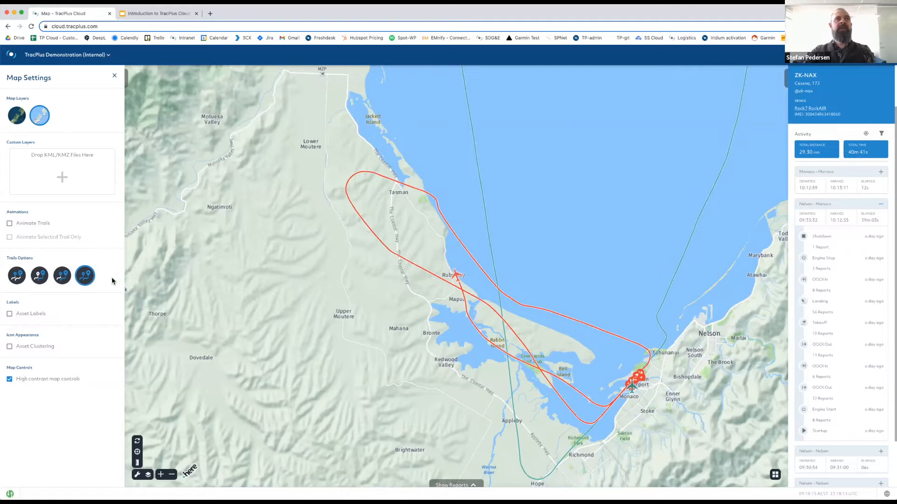
Try the selected-trail and alternate trail modes, then settle on No Trails - Asset Icons Only.
left_click(62, 279)
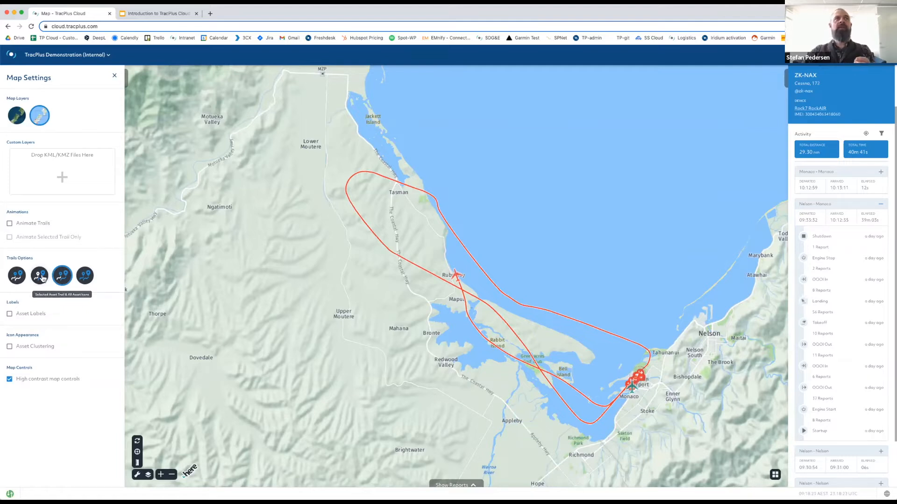
left_click(39, 279)
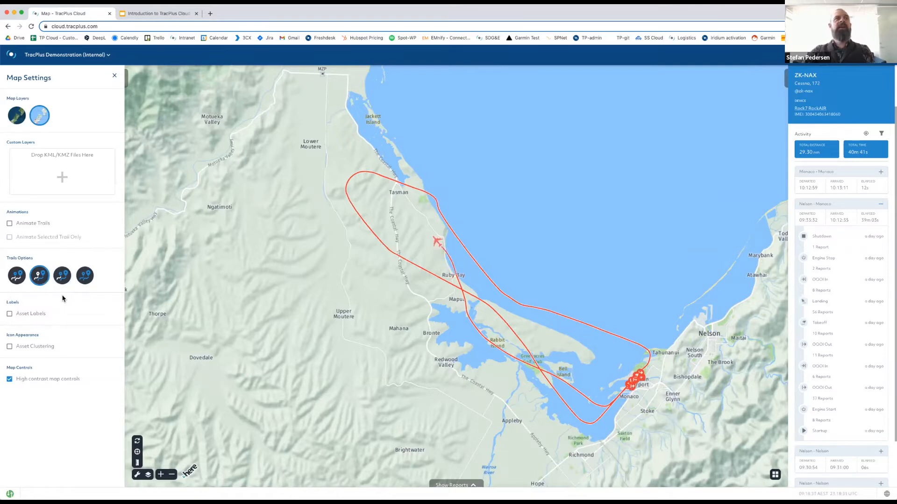
left_click(15, 282)
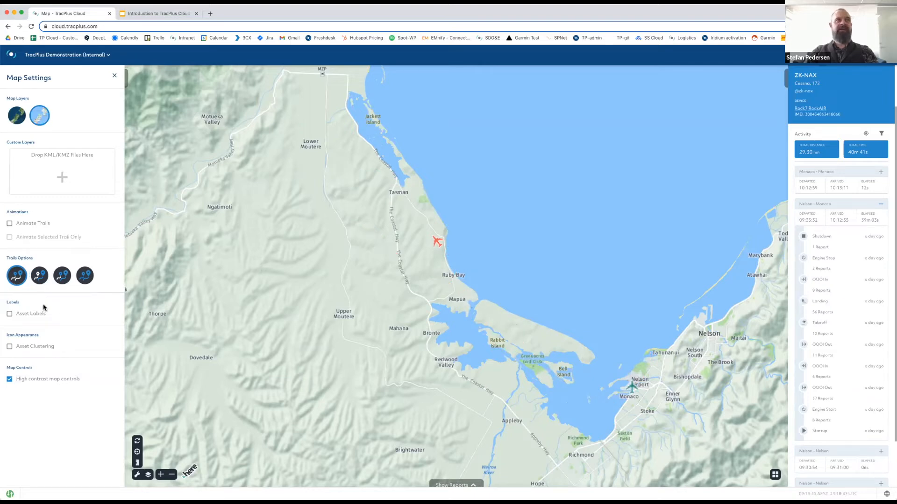
Turn on Asset Labels and Asset Clustering, then close Map Settings to return to the asset list.
left_click(10, 314)
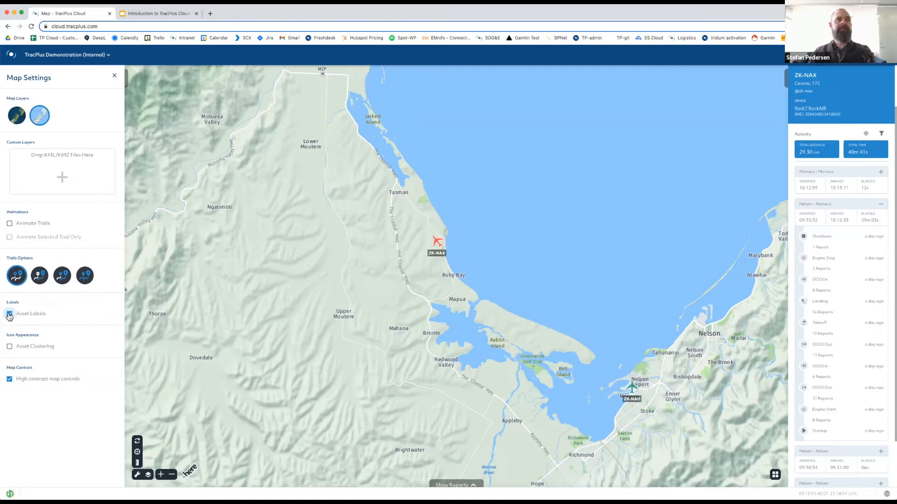
left_click(10, 347)
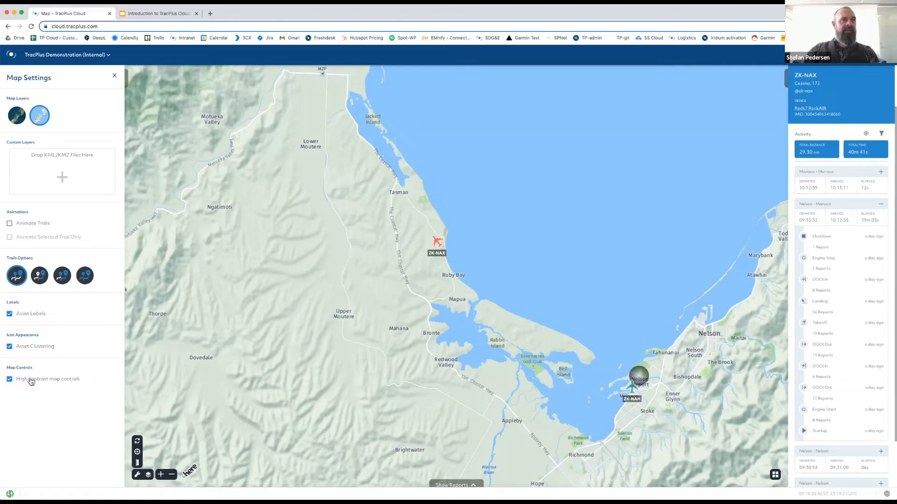
left_click(138, 475)
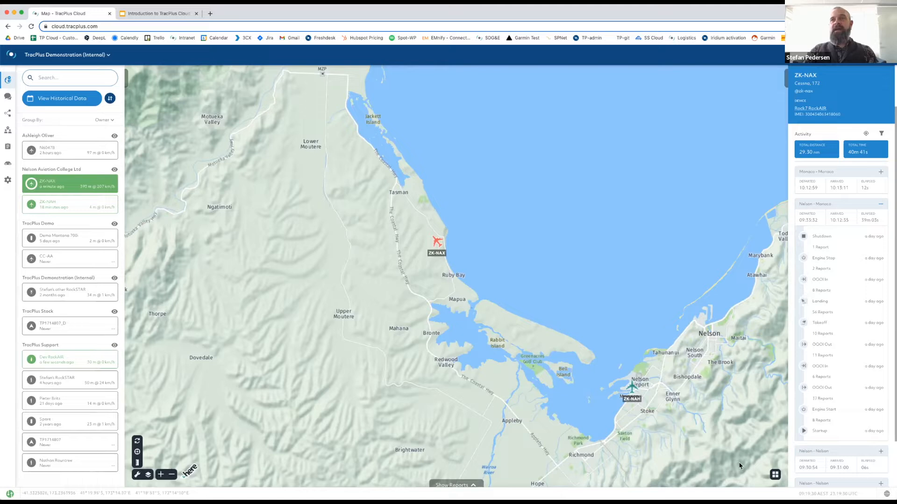
Split the view into three maps in a two-over-one layout and zoom out the bottom map.
left_click(775, 476)
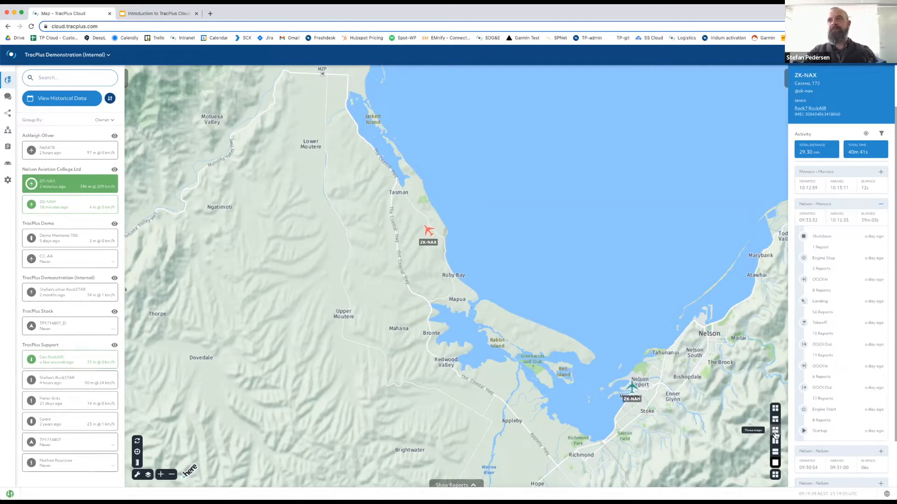
left_click(775, 430)
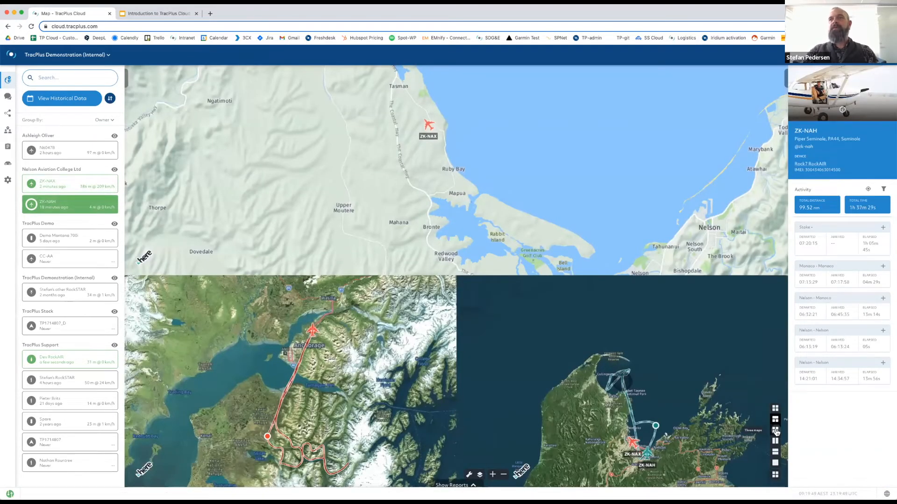
left_click(774, 430)
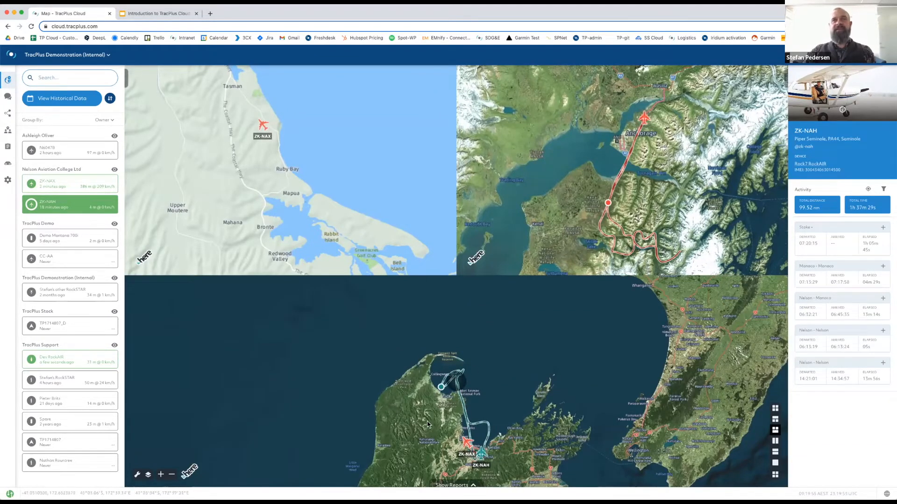
scroll(429, 425, "down", 3)
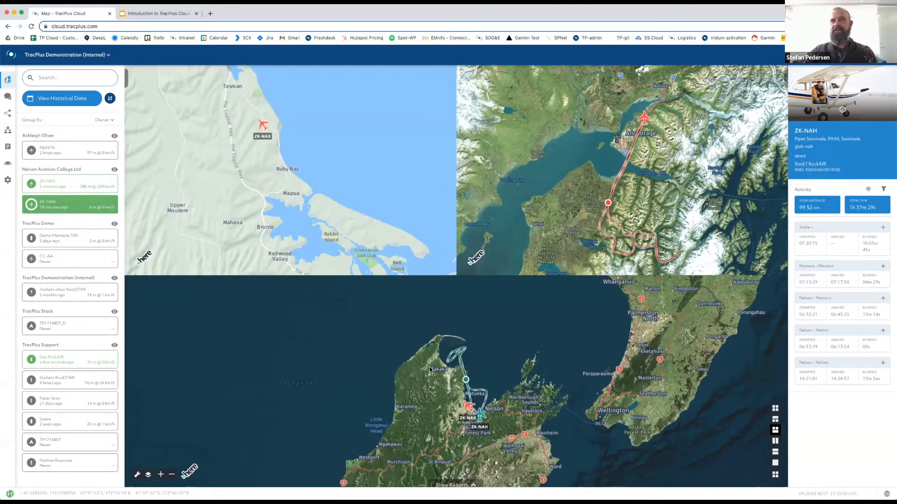
Select ZK-NAX to view its popup, then deselect it to close the details panel.
left_click(270, 179)
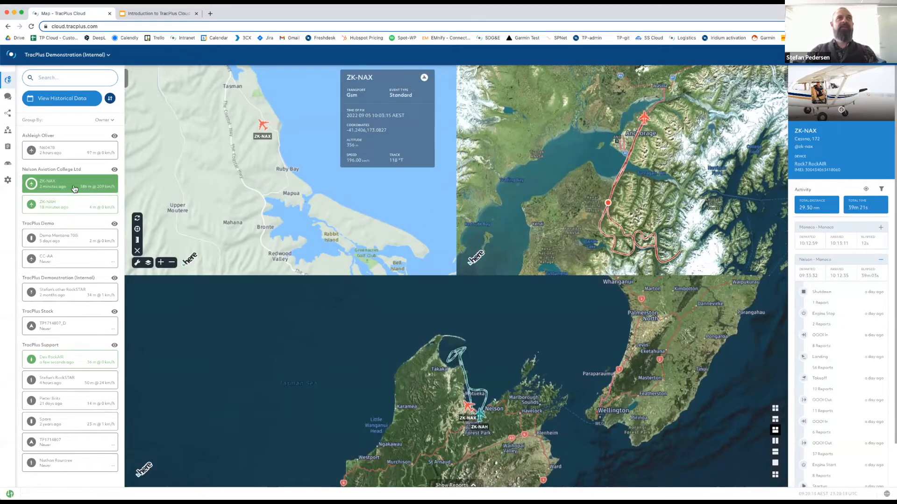
left_click(199, 178)
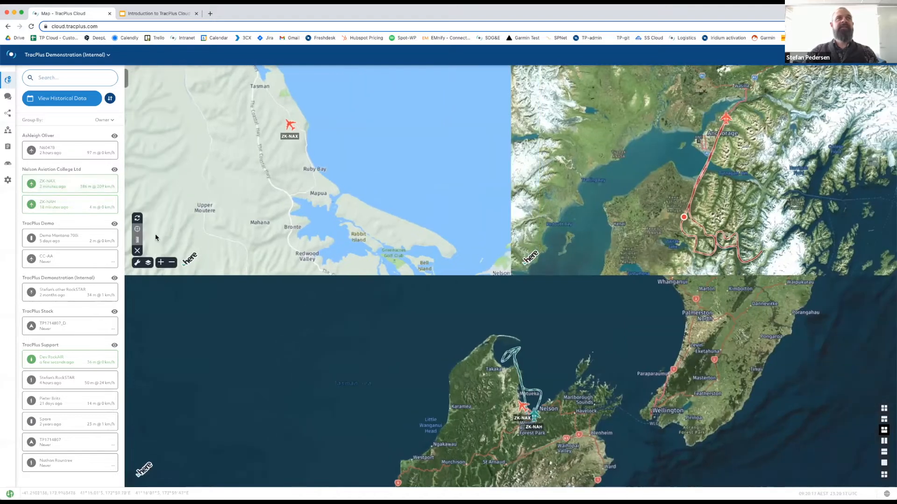
Select ZK-NAX and make the top-left map follow it.
left_click(54, 186)
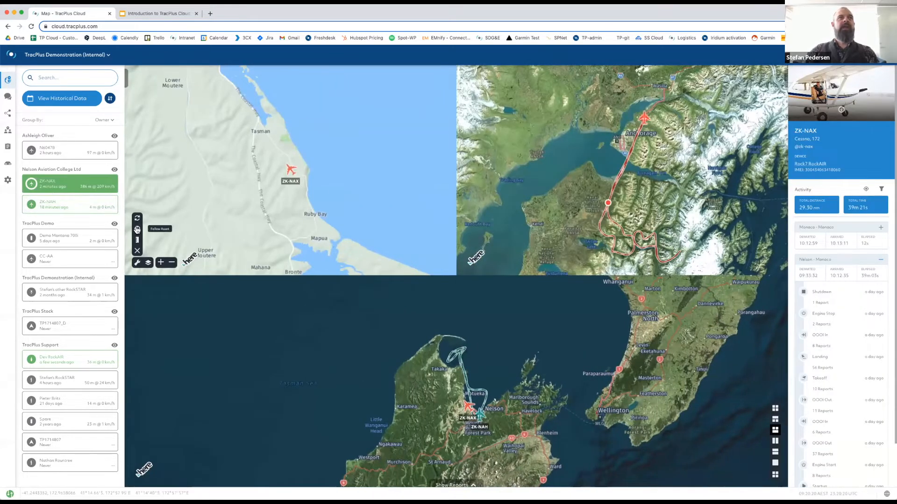
left_click(136, 230)
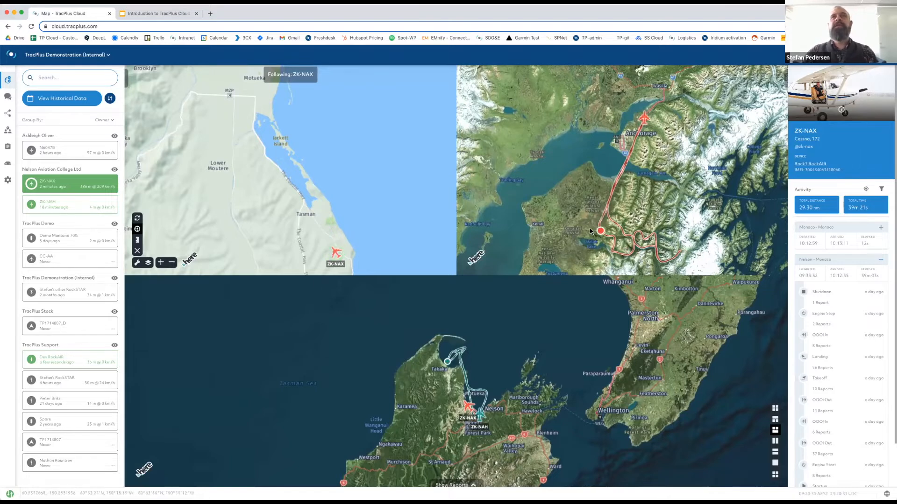
Make the top-right map follow ZK-NAH near Nelson instead of Alaska and open its Map Settings.
left_click(636, 202)
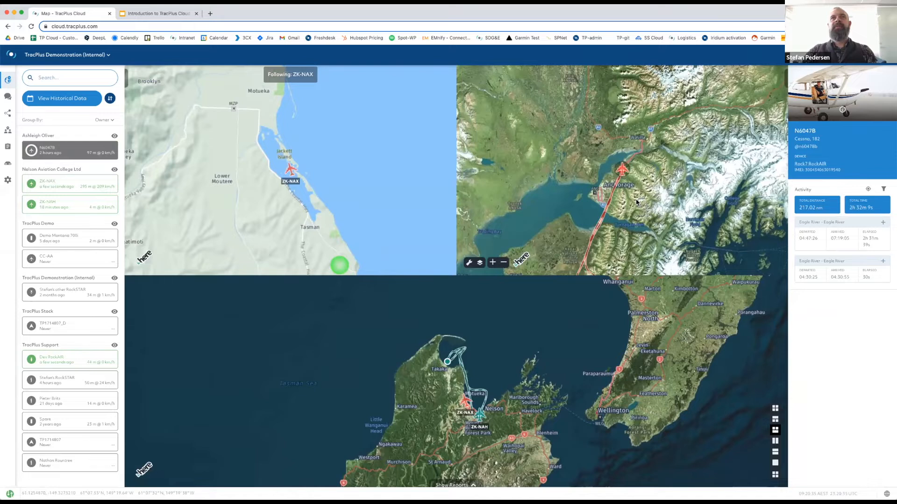
left_click(57, 208)
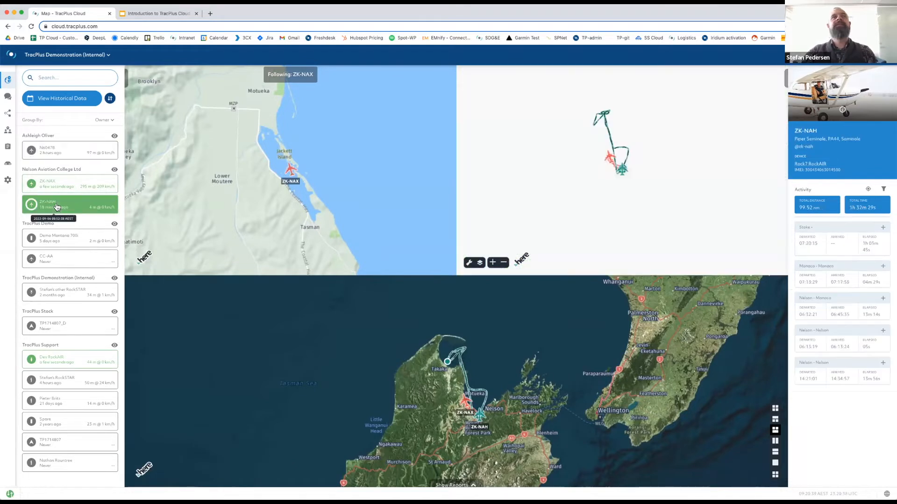
left_click(58, 209)
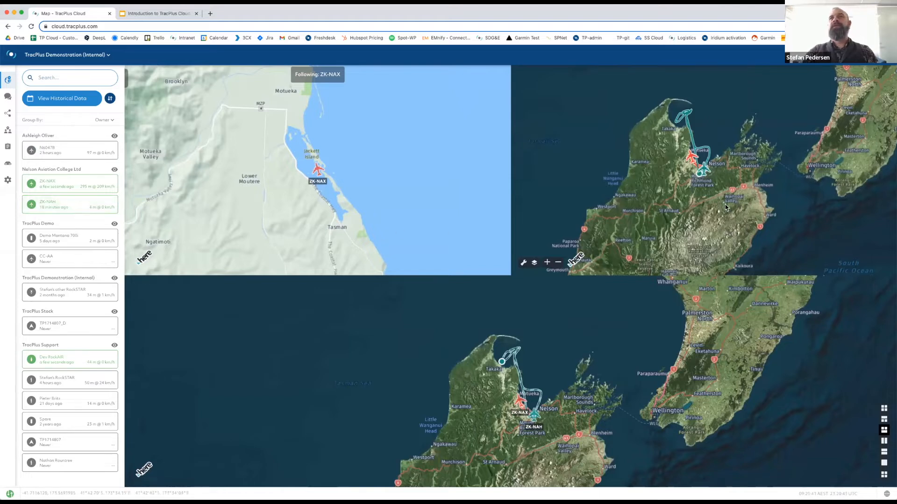
scroll(738, 211, "up", 3)
left_click(556, 263)
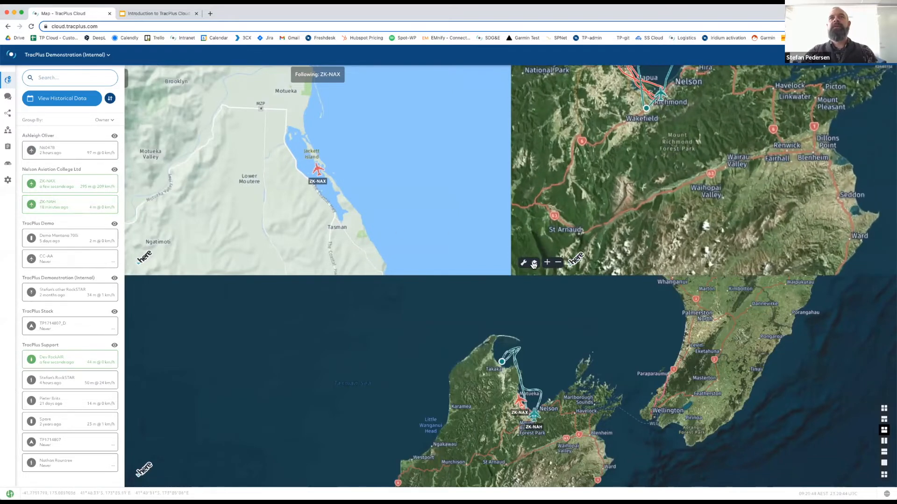
left_click(523, 262)
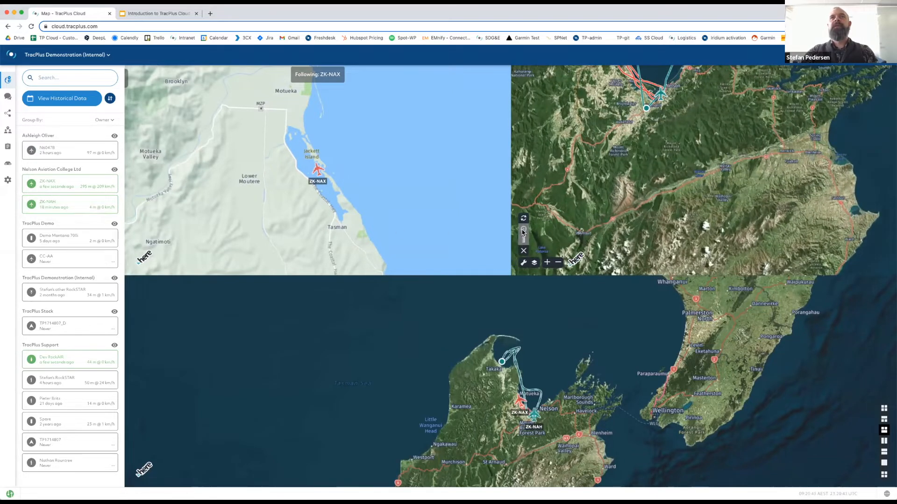
left_click(53, 208)
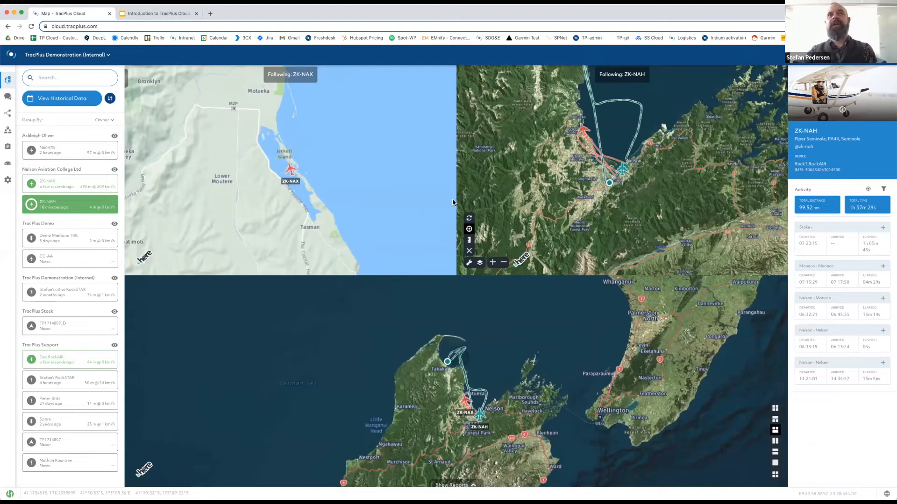
left_click(479, 265)
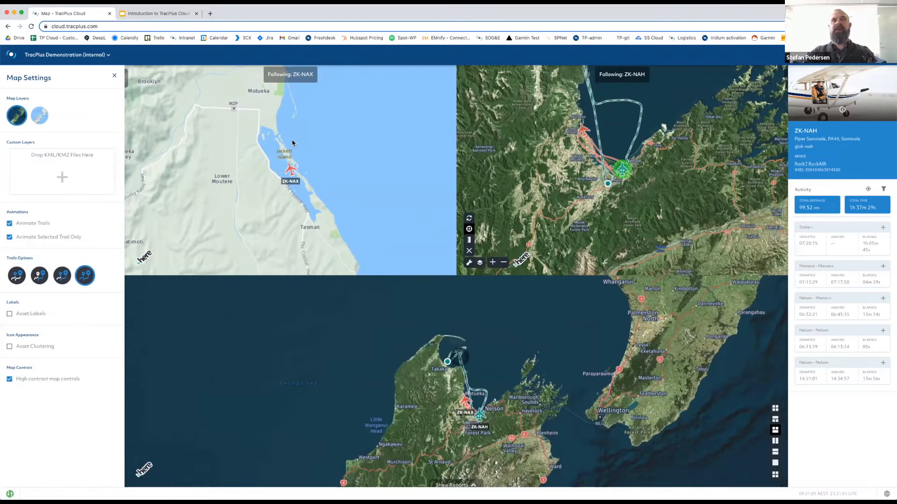
Give the top-right map a light terrain base layer and a different trail display, then close Map Settings.
left_click(40, 117)
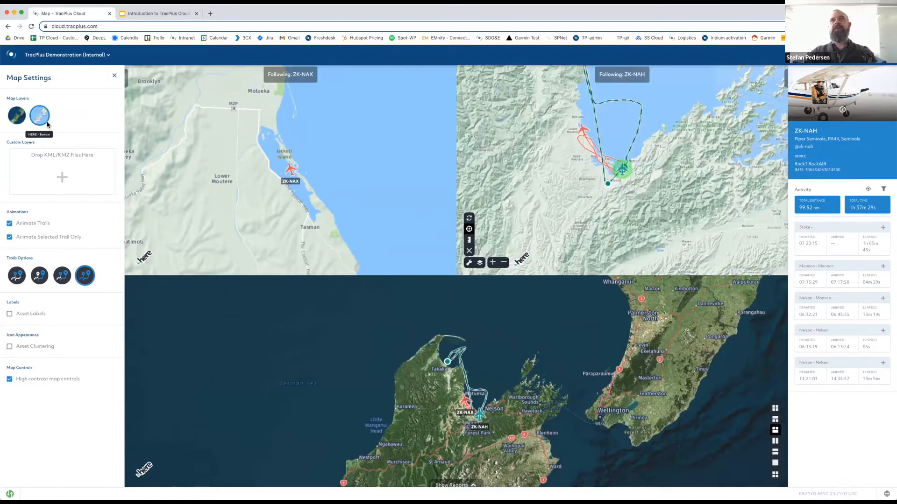
left_click(61, 280)
left_click(42, 280)
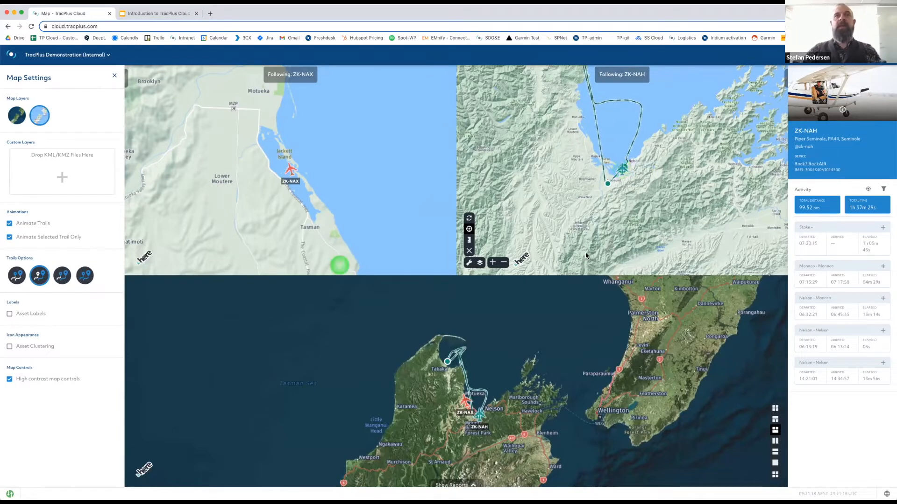
left_click(114, 75)
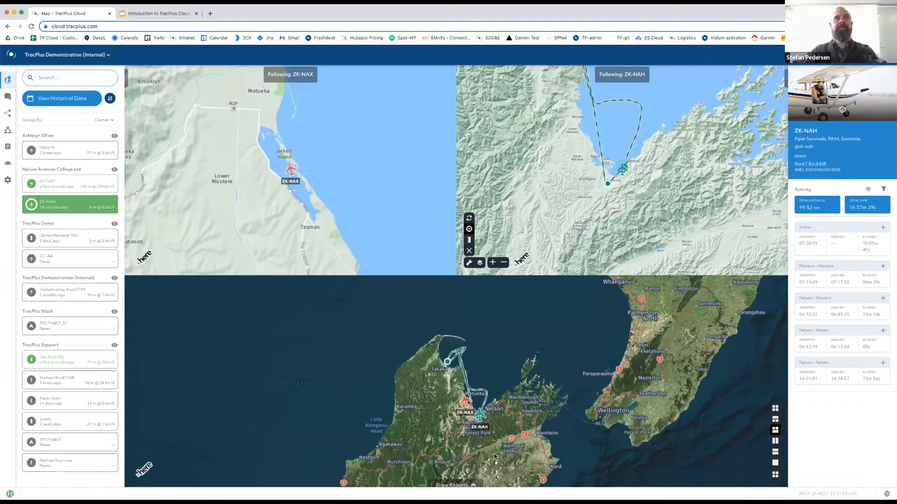
left_click(107, 57)
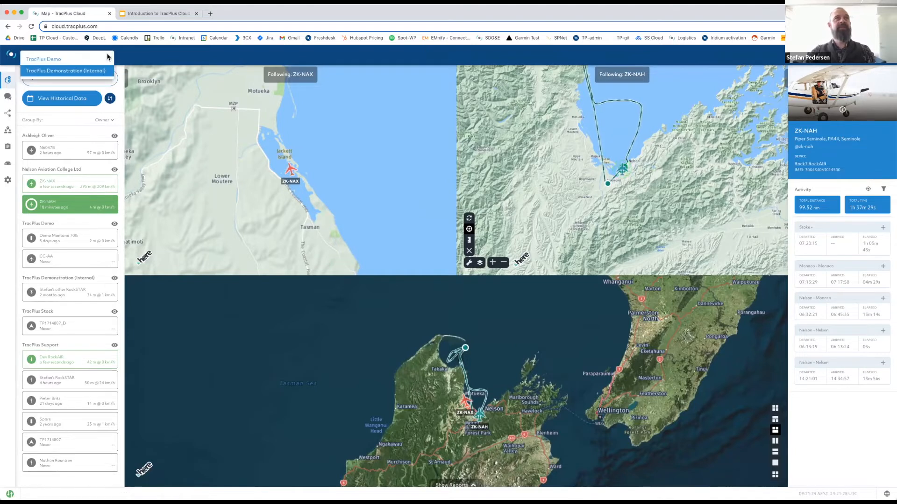
left_click(153, 59)
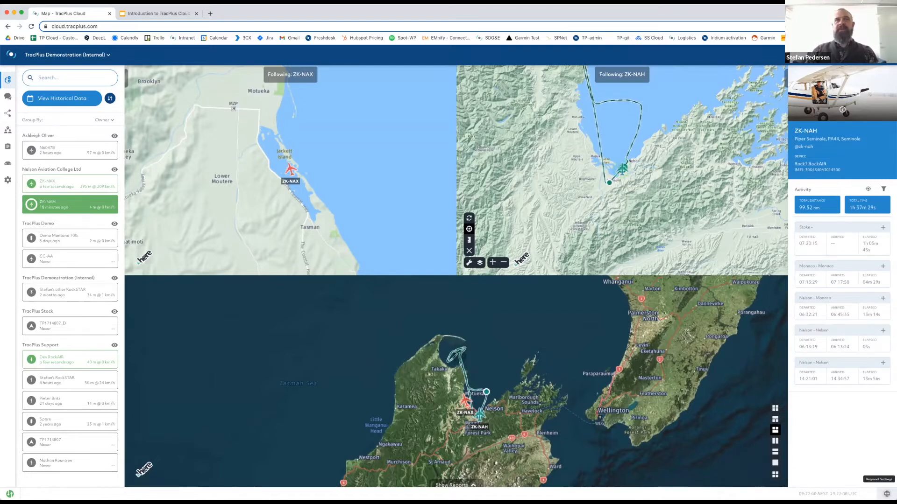
left_click(886, 494)
left_click(545, 290)
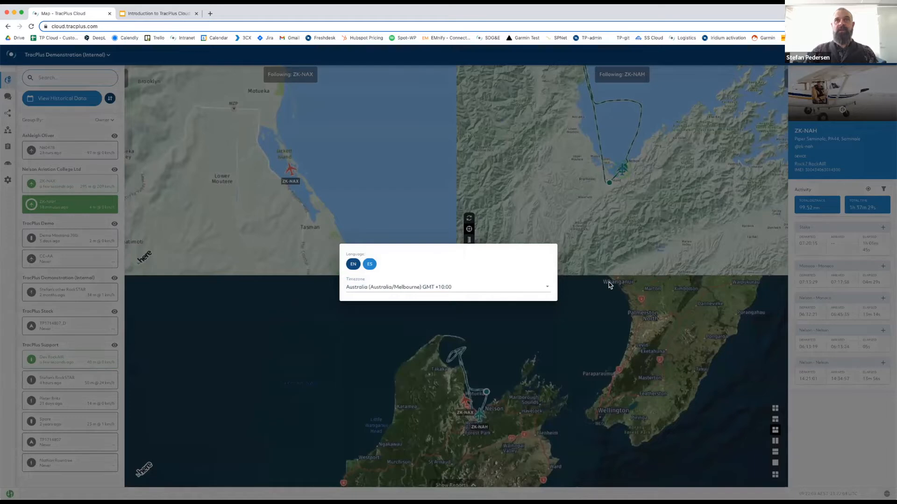
left_click(702, 376)
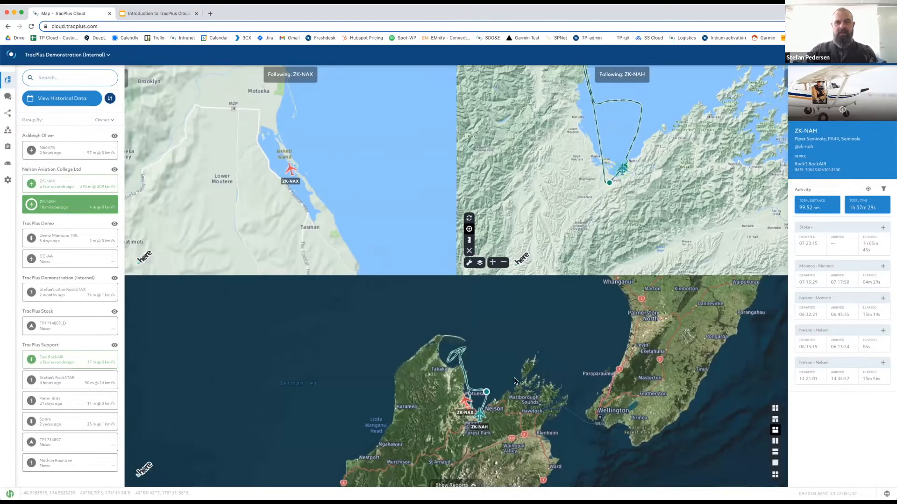
scroll(496, 378, "down", 1)
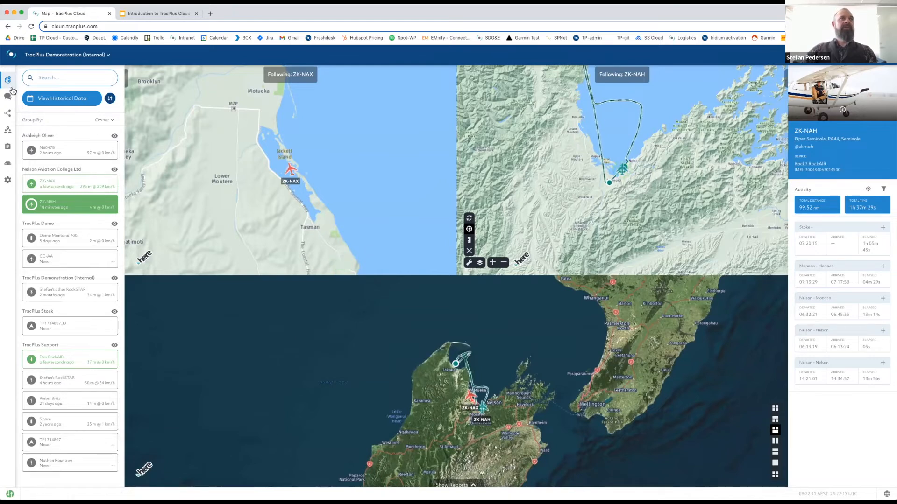
mouse_move(9, 105)
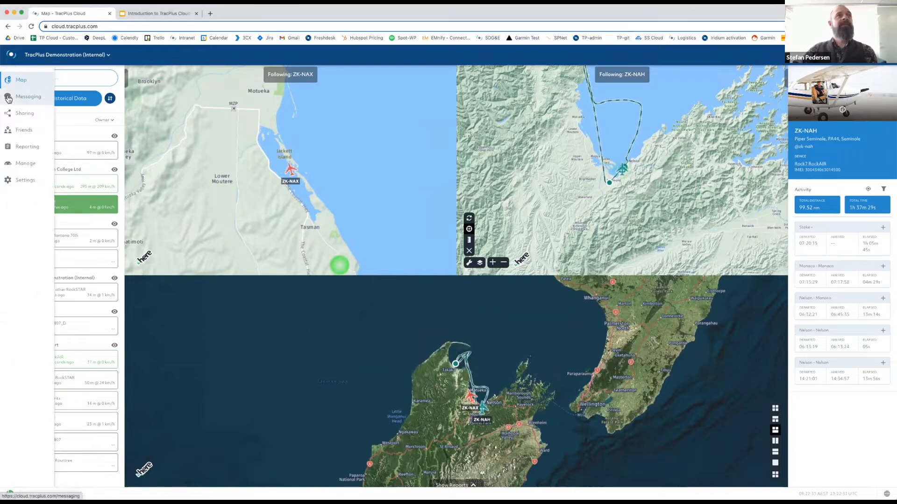
On the Messaging page, start a new conversation and search recipients by device name, listing two RockSTAR devices.
left_click(8, 98)
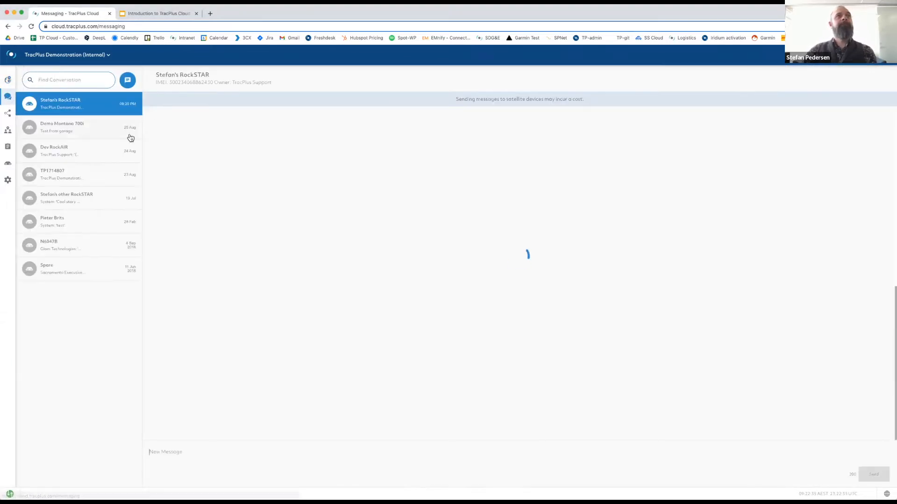
left_click(127, 82)
left_click(173, 79)
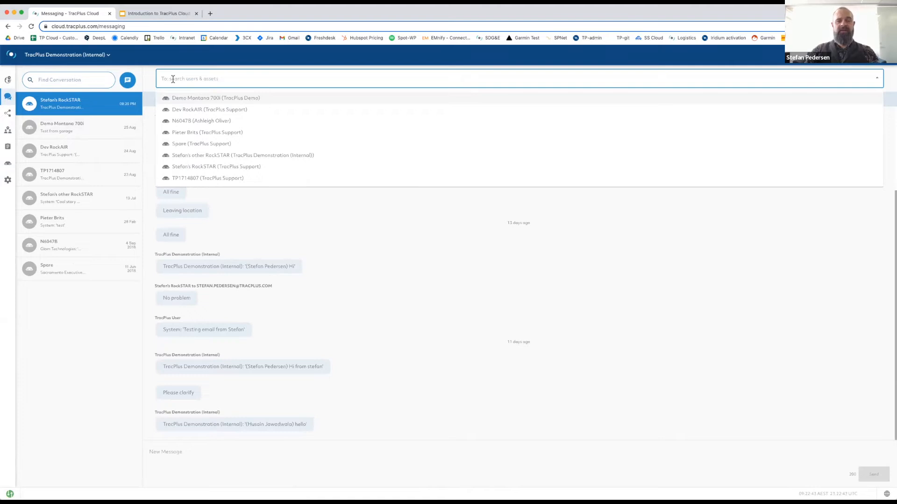
type("mon")
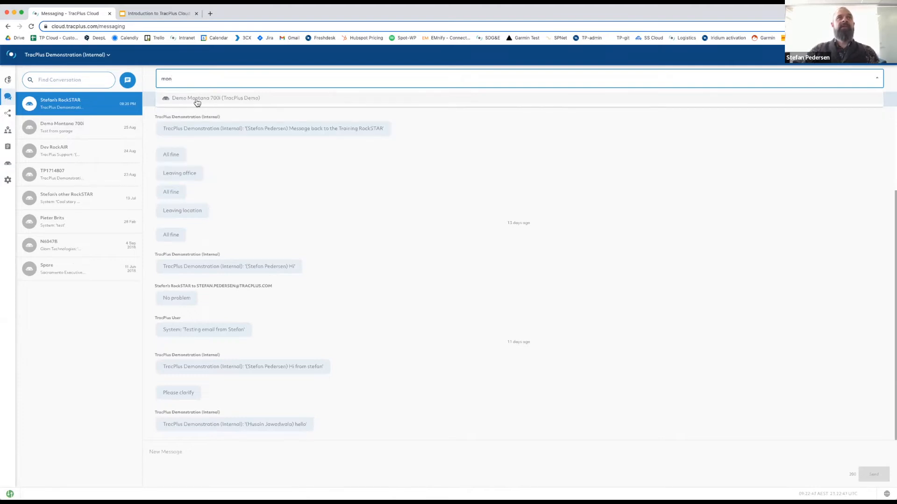
left_click_drag(183, 80, 160, 79)
type("stefan")
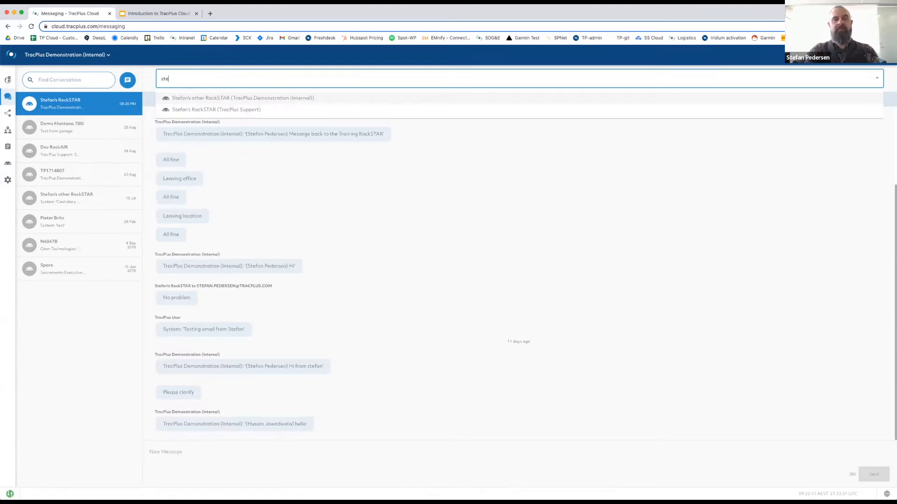
Review the other RockSTAR's message history, then reopen the first RockSTAR's conversation ending in 'hello'.
left_click(236, 100)
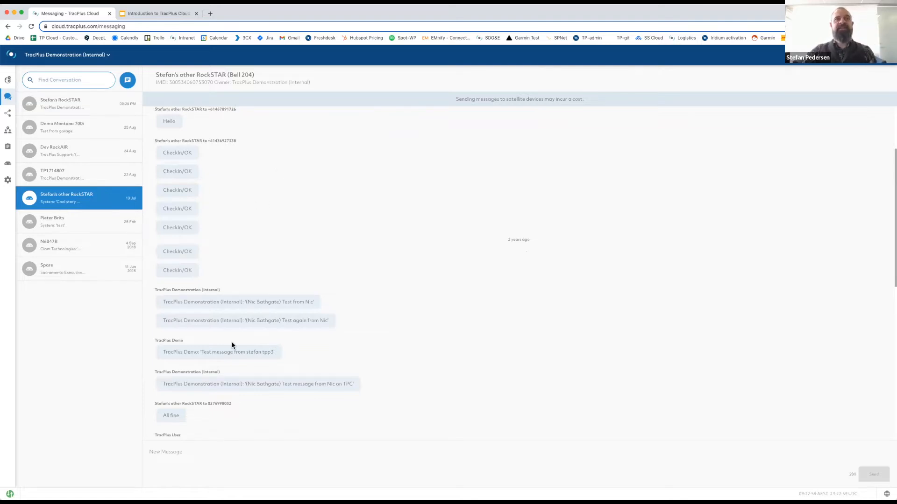
scroll(219, 351, "down", 10)
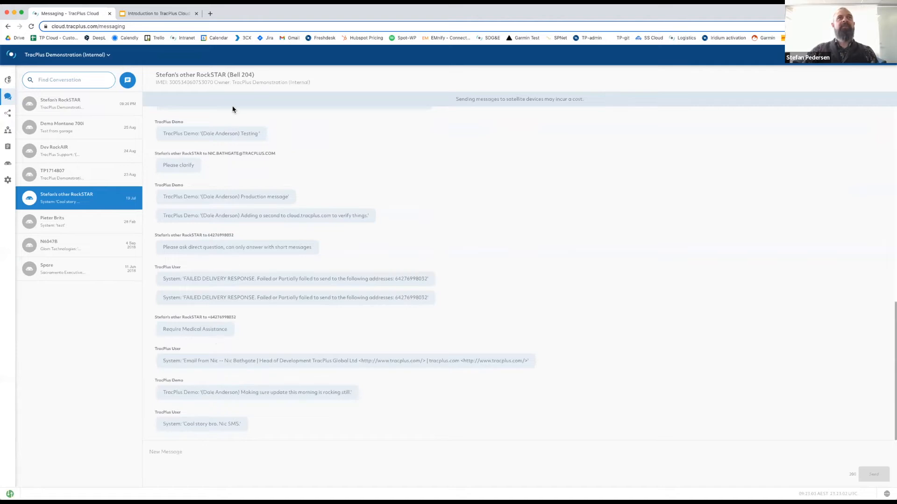
scroll(235, 120, "up", 5)
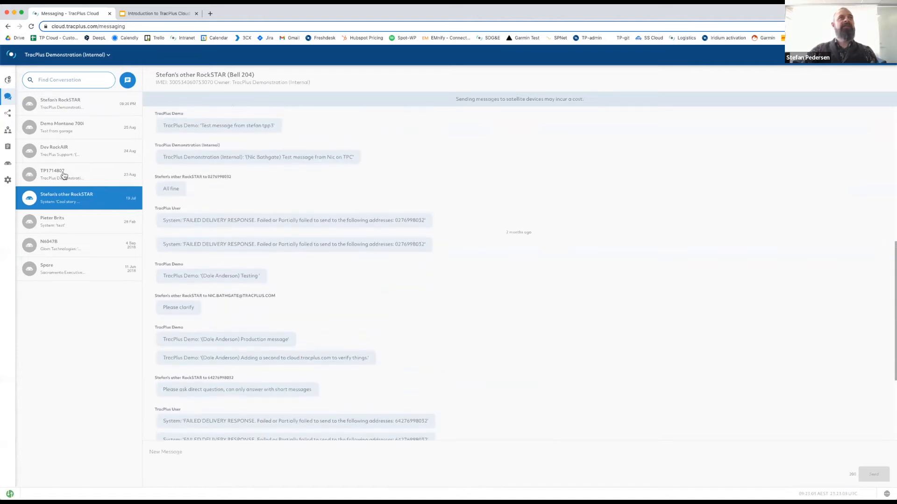
left_click(55, 104)
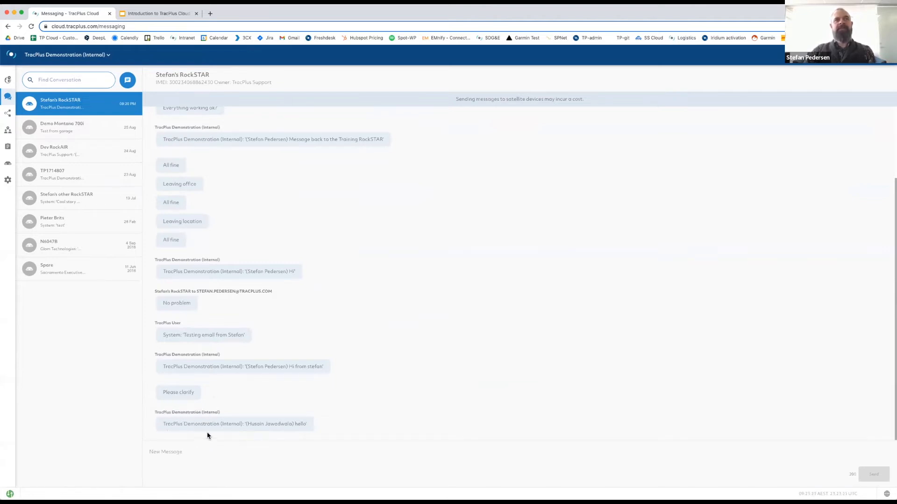
left_click_drag(242, 424, 161, 428)
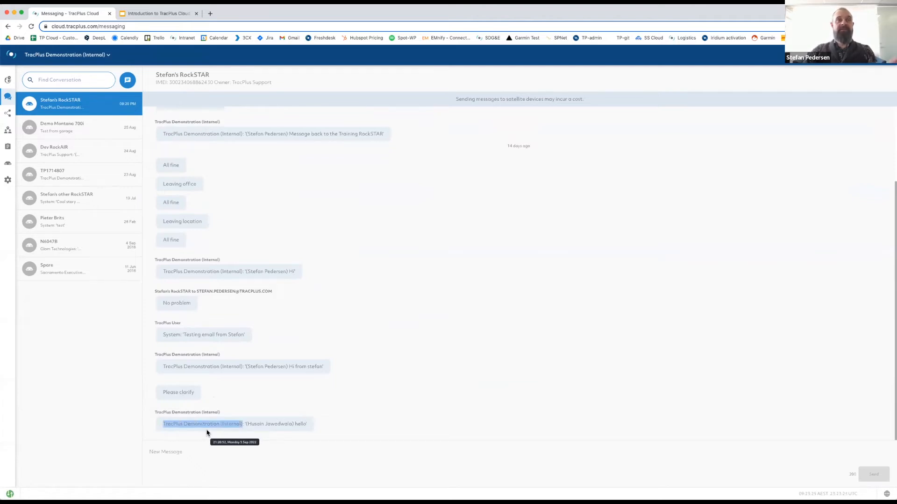
left_click_drag(240, 424, 295, 424)
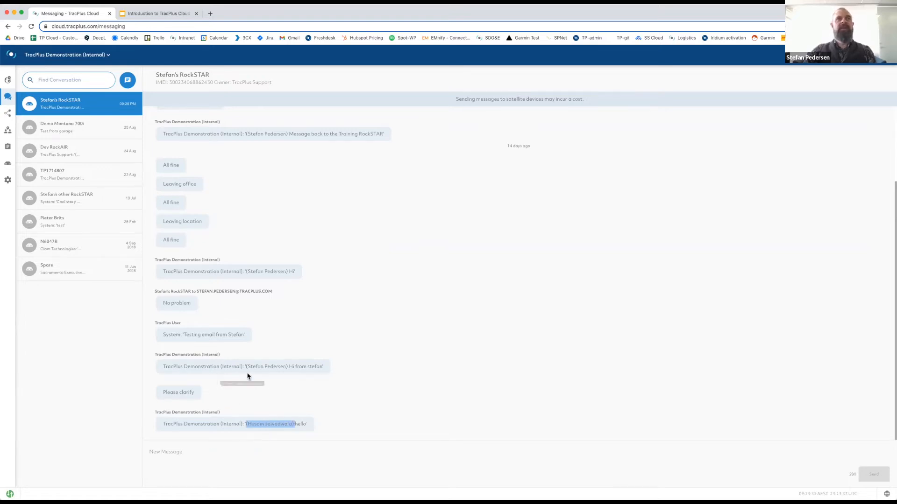
left_click_drag(163, 365, 338, 368)
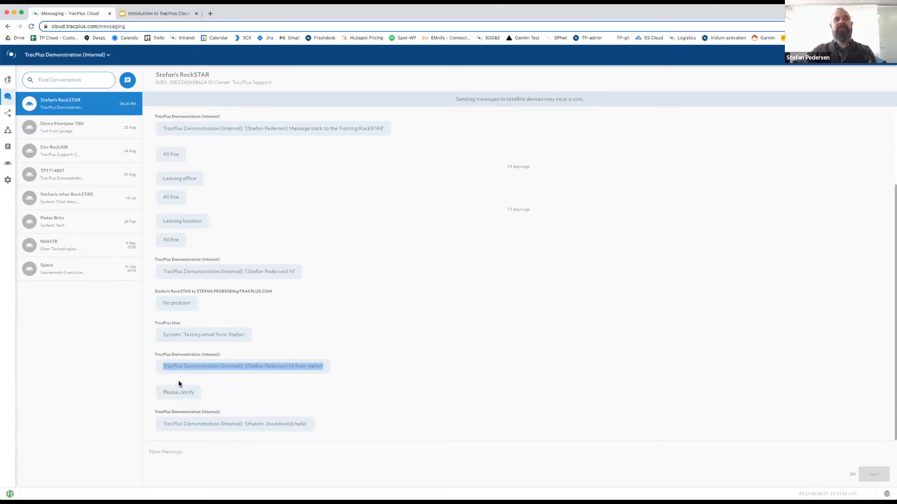
left_click_drag(195, 393, 160, 391)
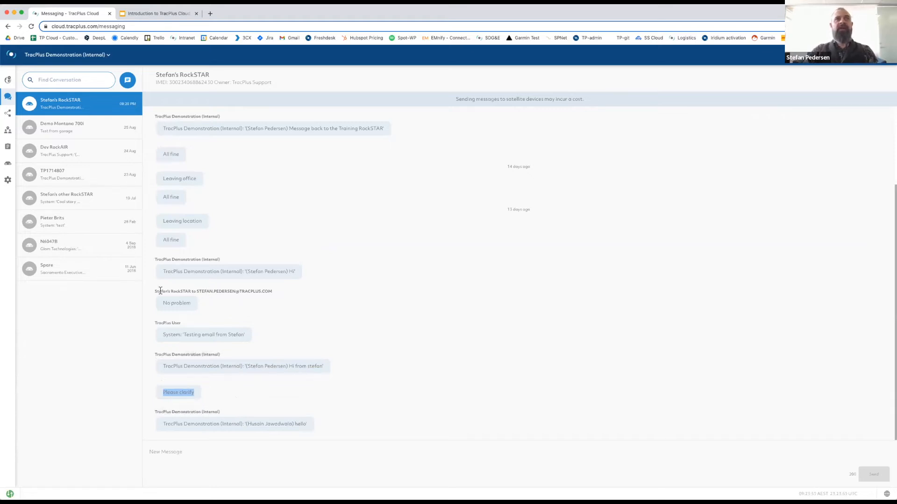
left_click_drag(154, 293, 276, 289)
left_click(283, 288)
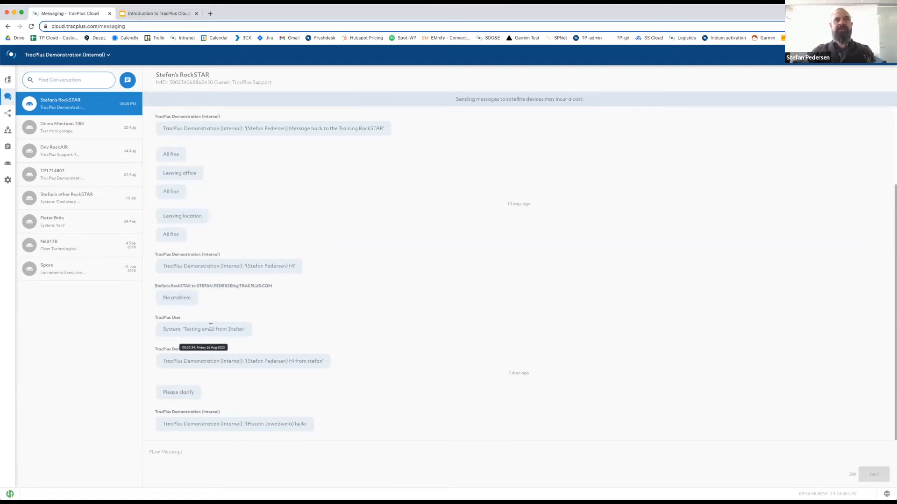
Send the message 'hi from demo' to the RockSTAR device conversation.
double_click(167, 324)
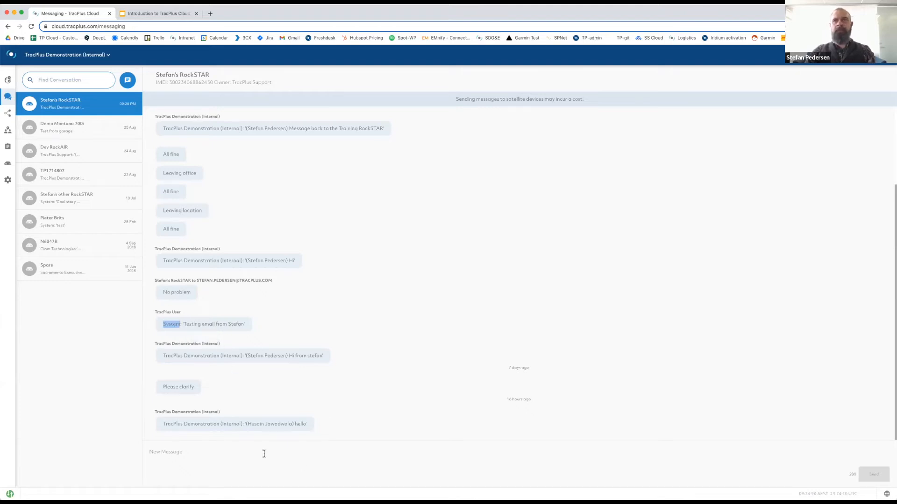
left_click(205, 448)
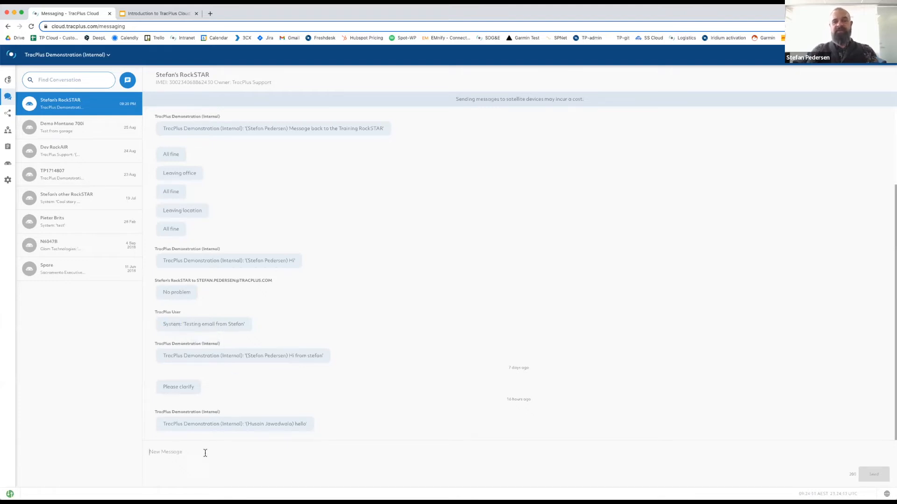
type("hi from demo")
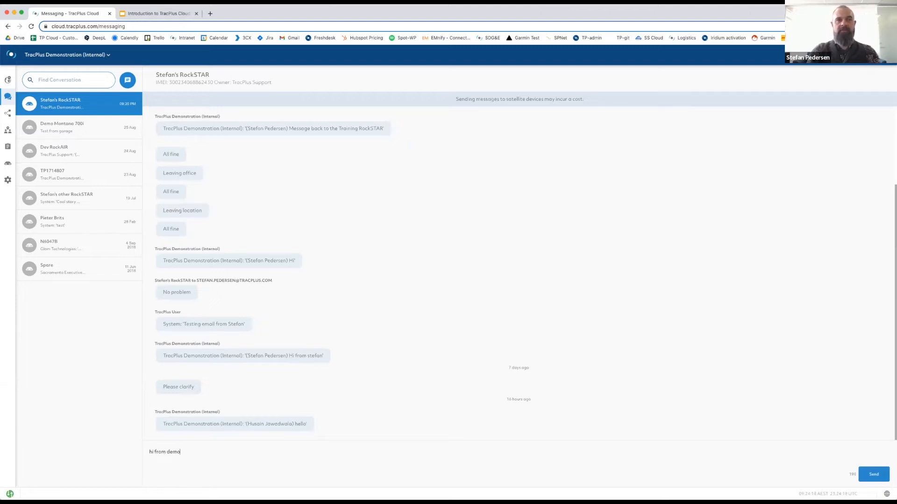
left_click(874, 474)
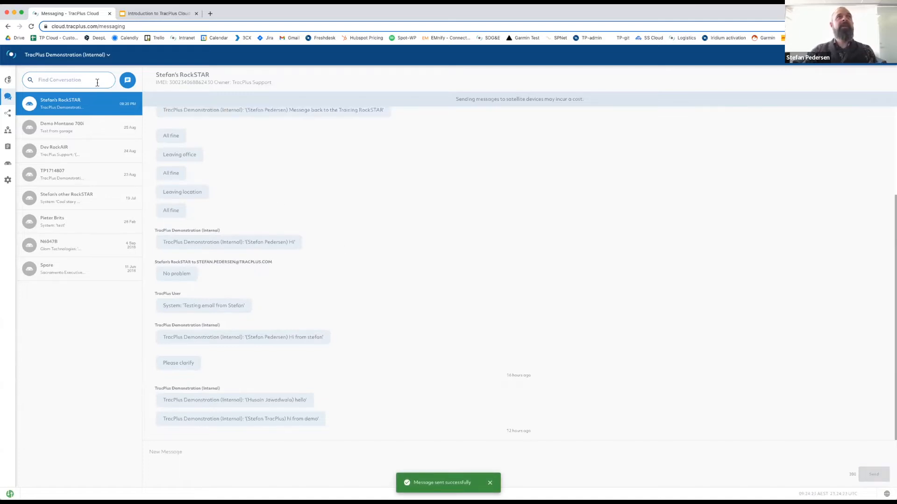
Search conversations for 'ste' to narrow the list to four matches.
left_click(60, 79)
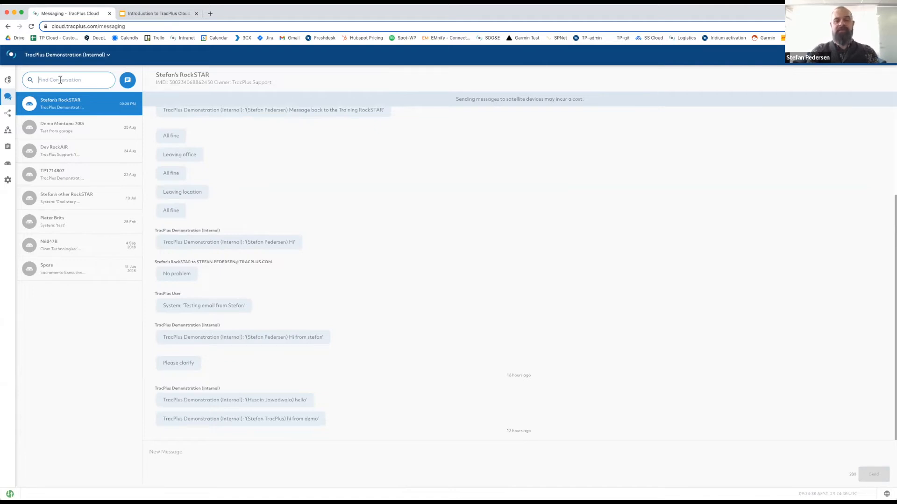
type("ste")
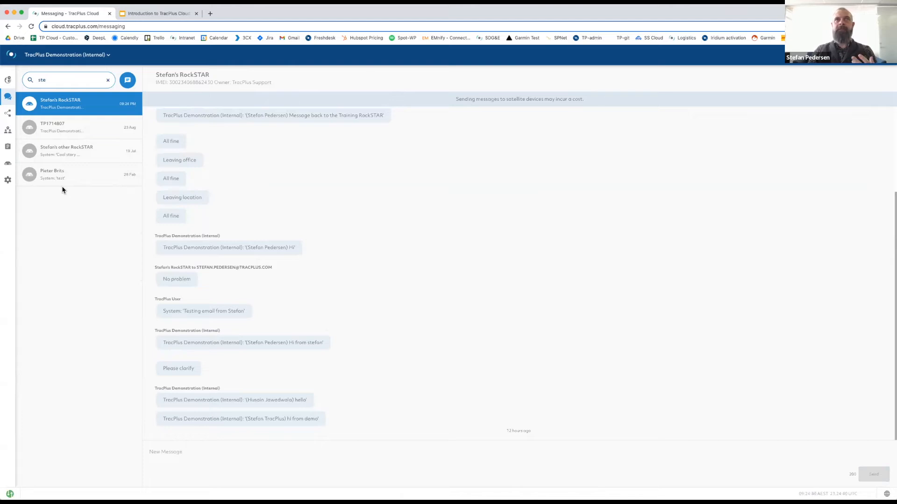
mouse_move(296, 401)
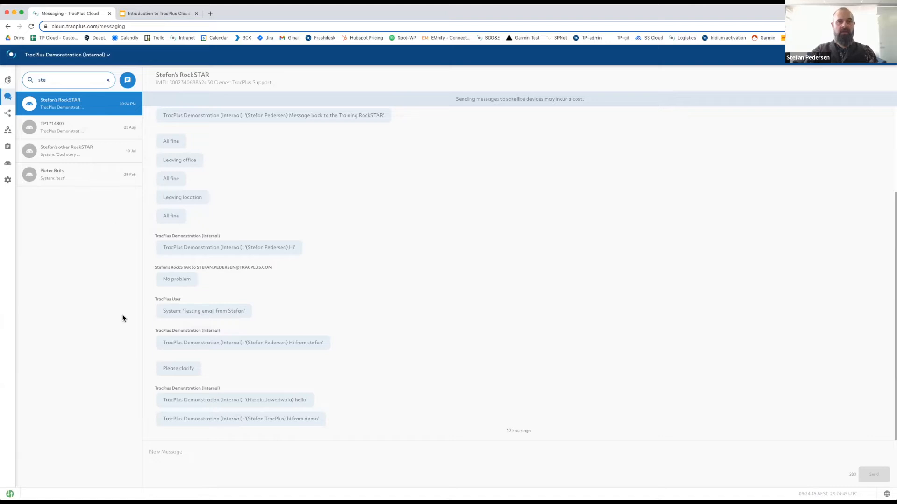
left_click(10, 129)
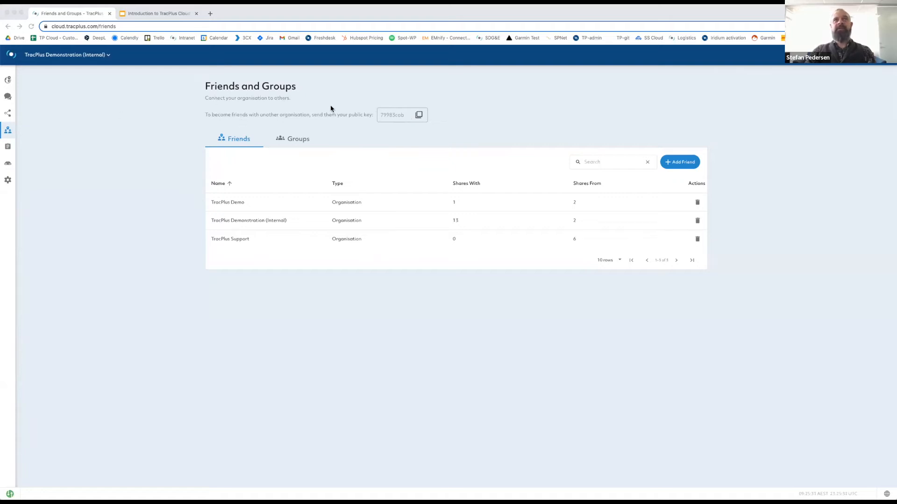
left_click(418, 116)
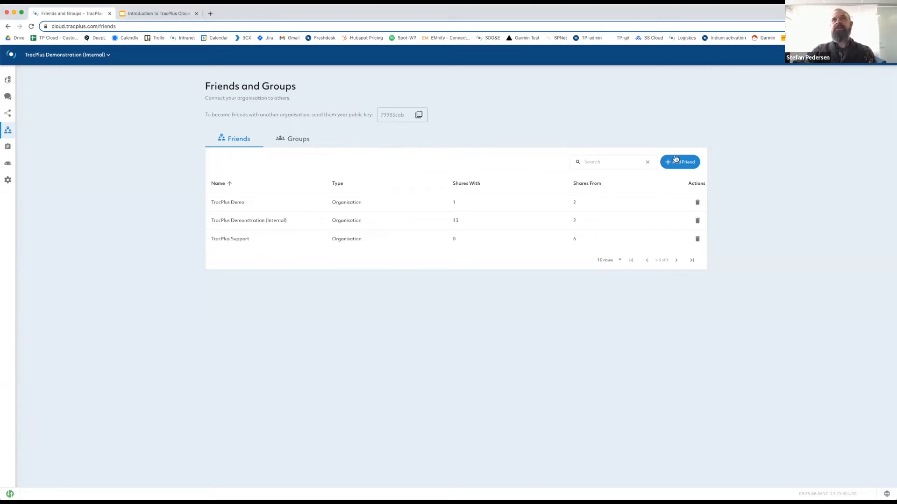
left_click(686, 165)
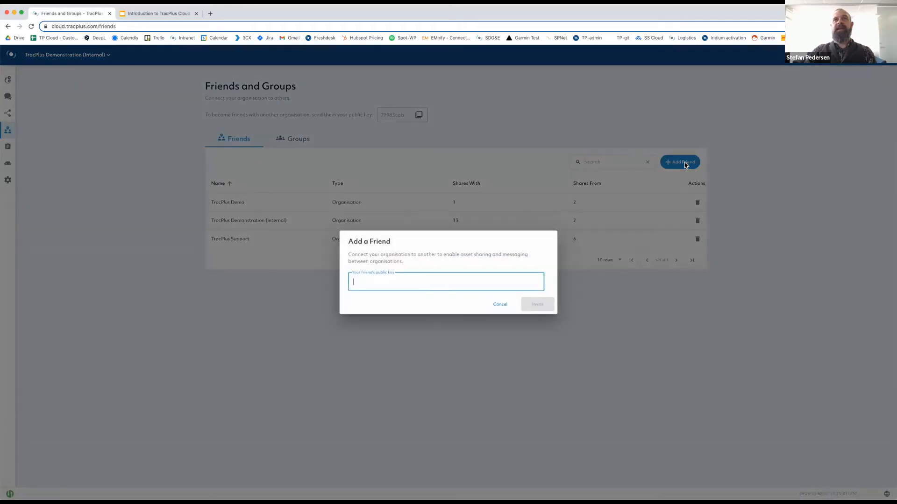
key("super+v")
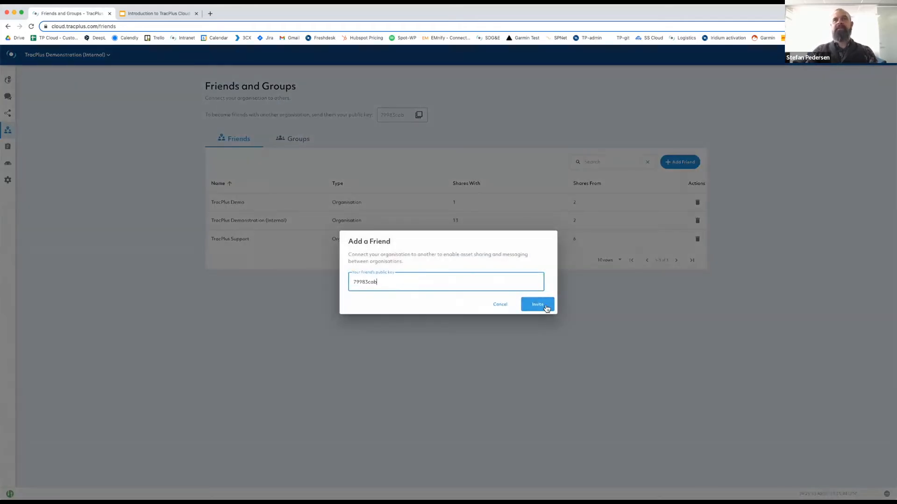
left_click(500, 305)
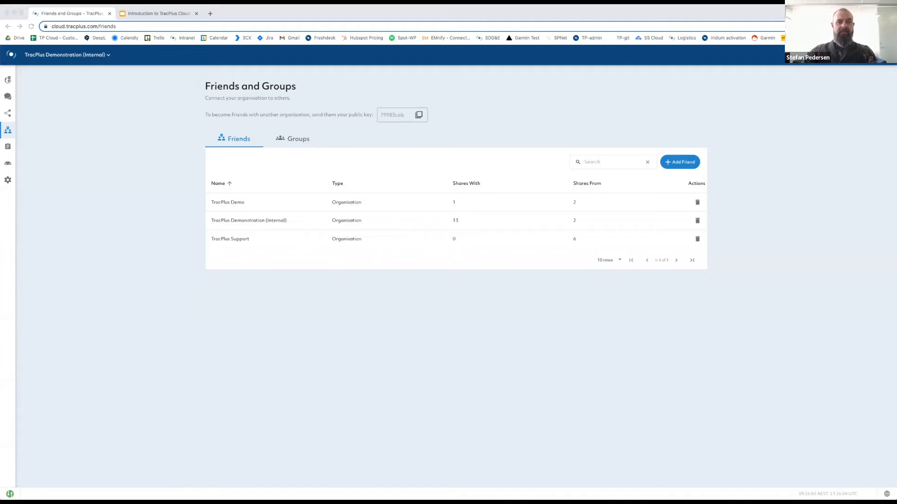
left_click(8, 115)
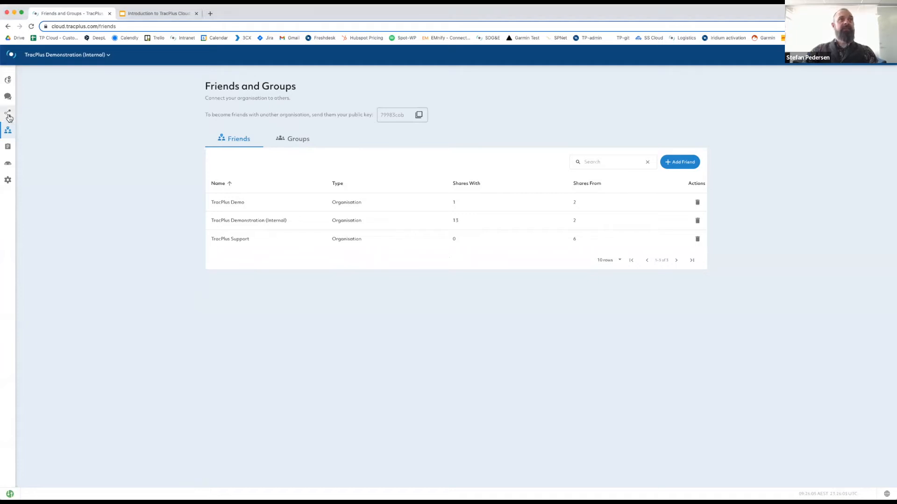
Open Sharing, check Shared With Me, then return to Shared By Me showing the Bell 204 share.
left_click(18, 114)
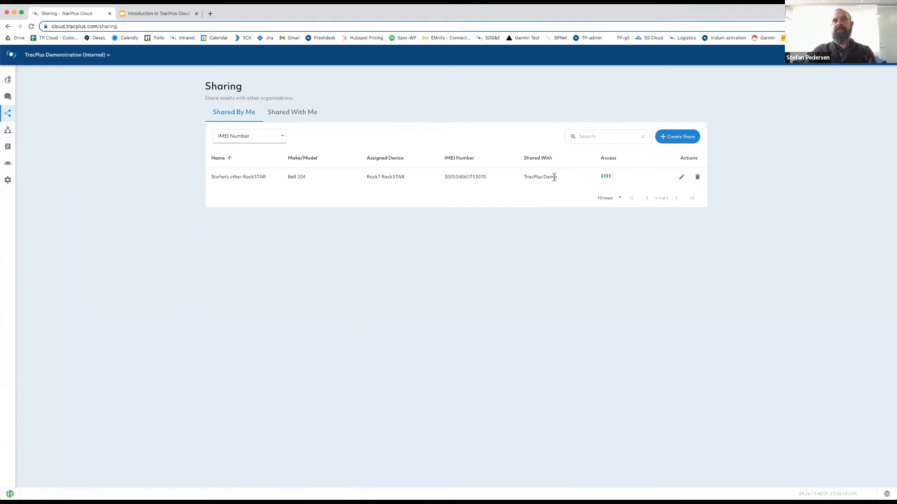
left_click(290, 113)
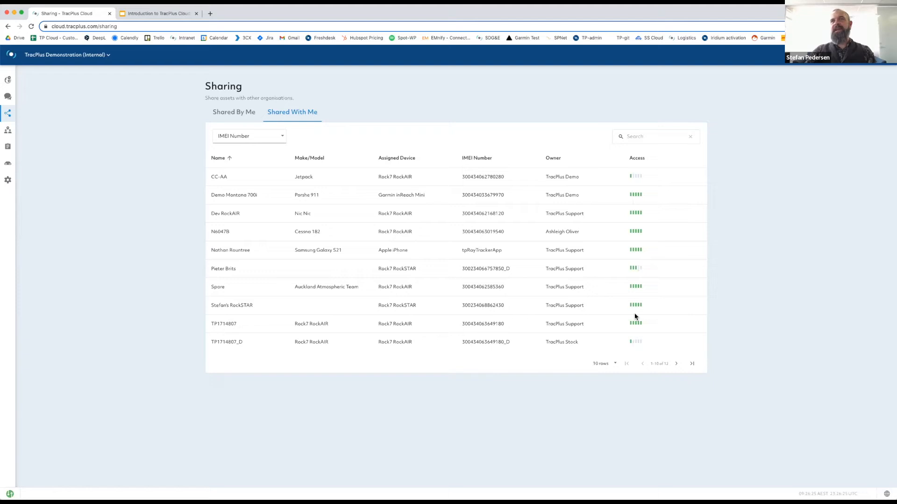
left_click(233, 113)
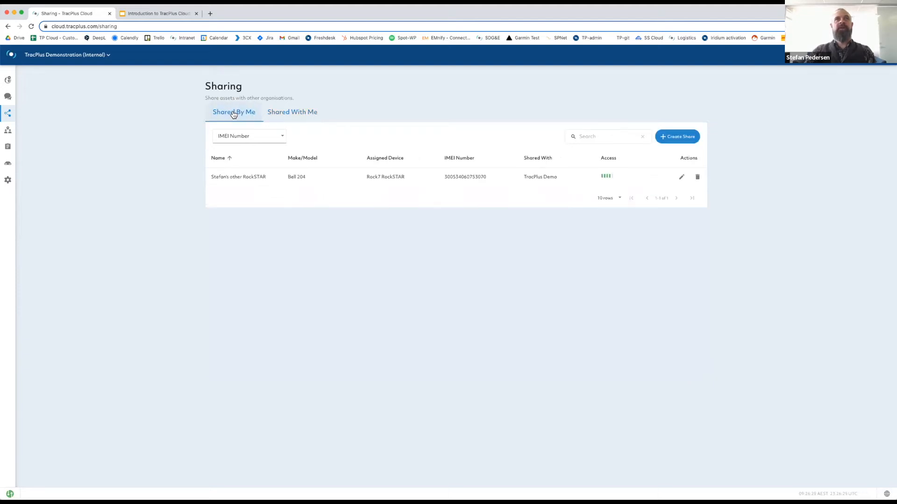
Start a share of Bell 204 with TracPlus Demonstration (Internal), allowing View Live Trails.
left_click(682, 140)
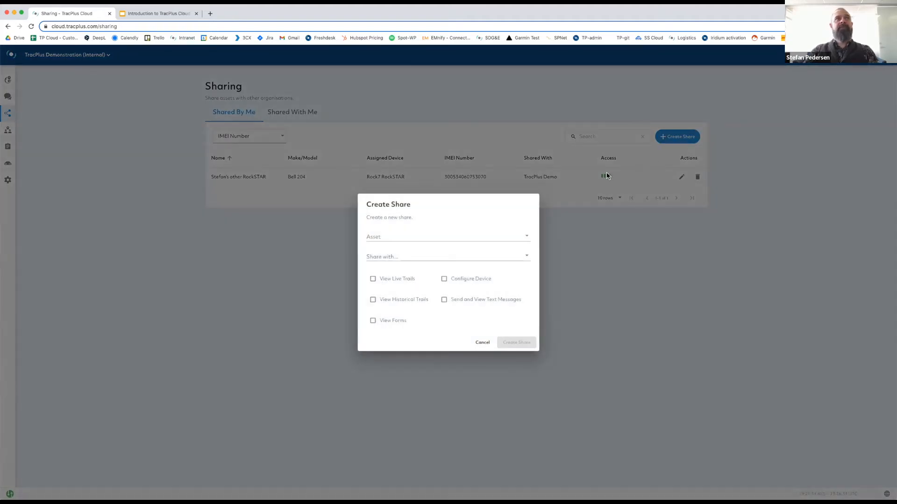
left_click(527, 237)
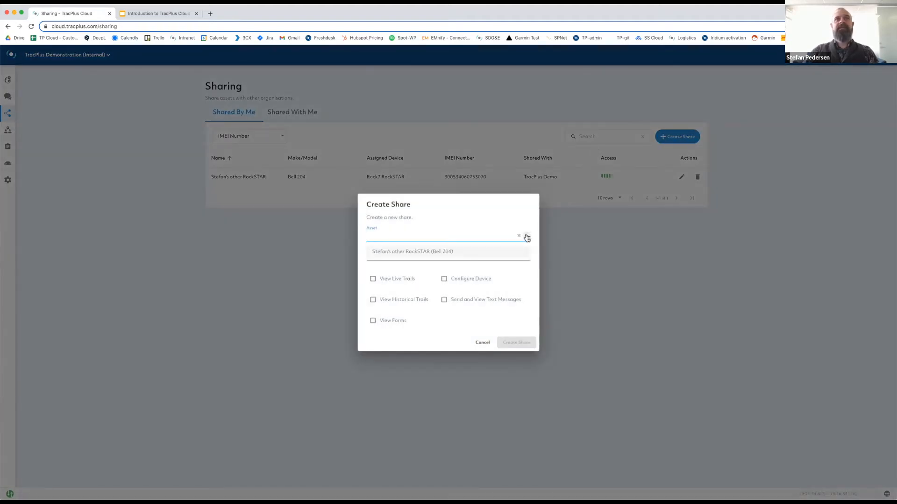
left_click(454, 252)
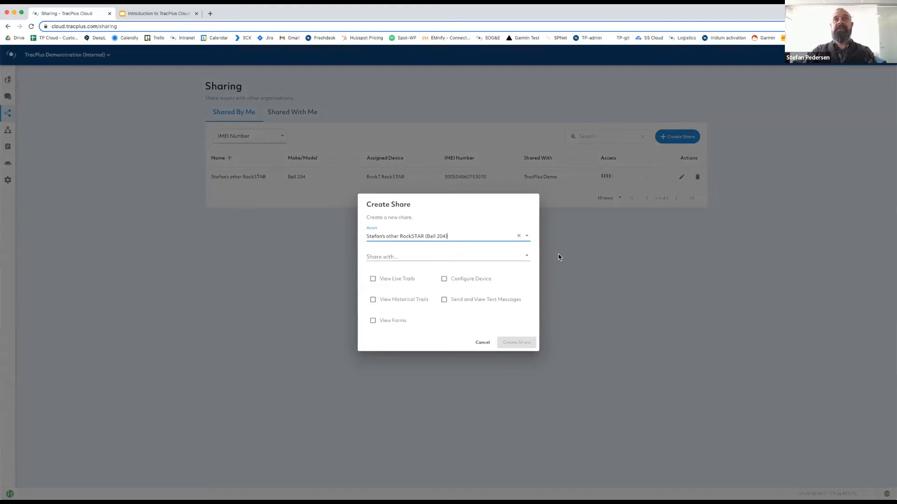
left_click(527, 257)
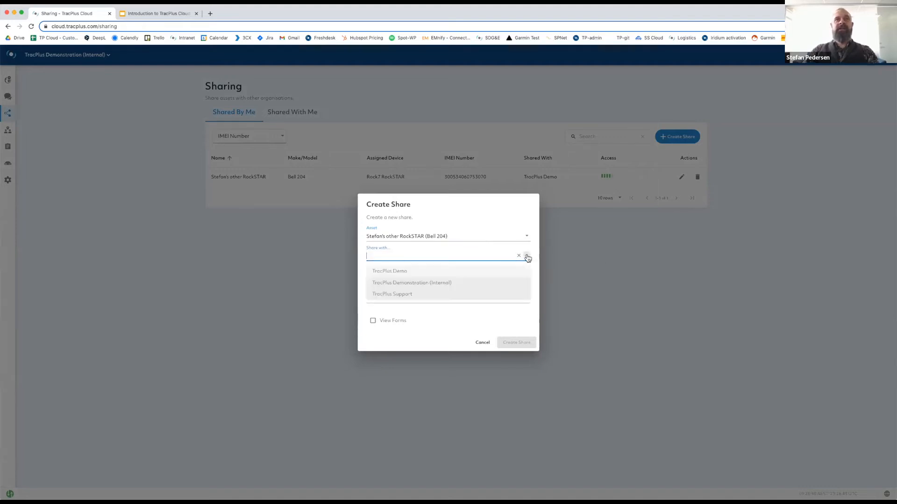
left_click(408, 284)
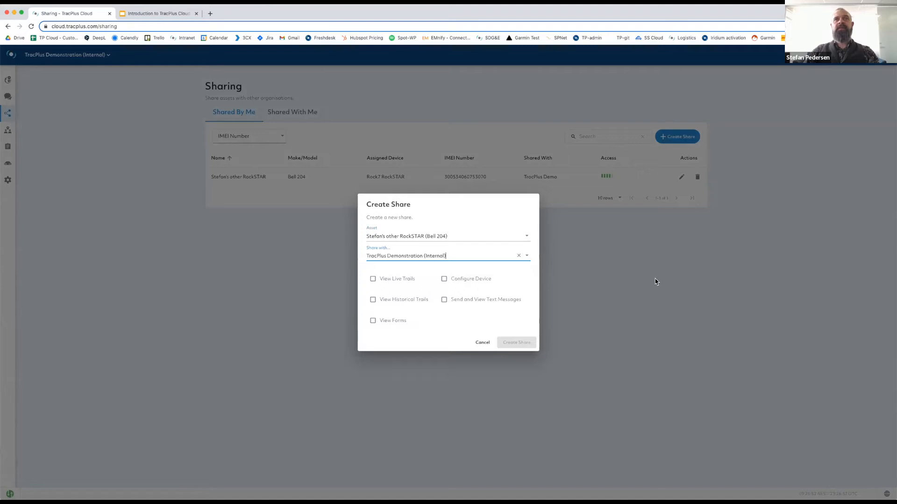
left_click(373, 280)
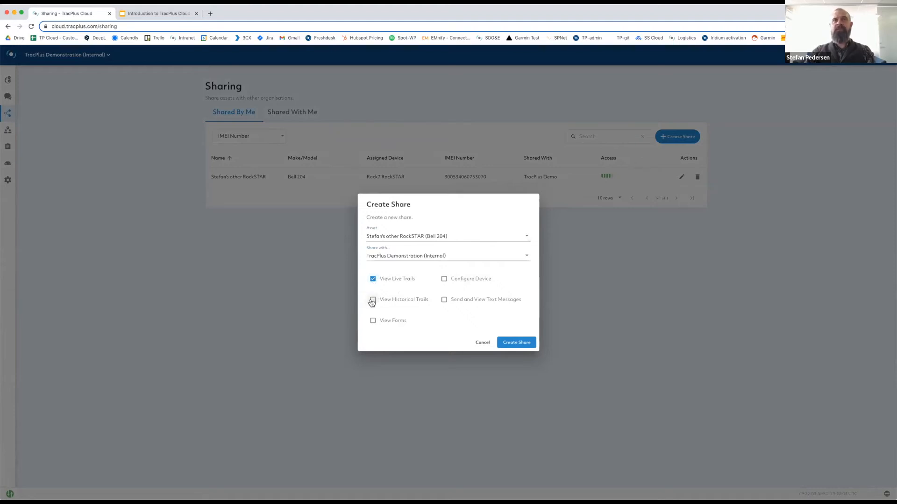
Tick View Historical Trails, Send and View Text Messages, Configure Device and View Forms, then cancel the share.
left_click(373, 300)
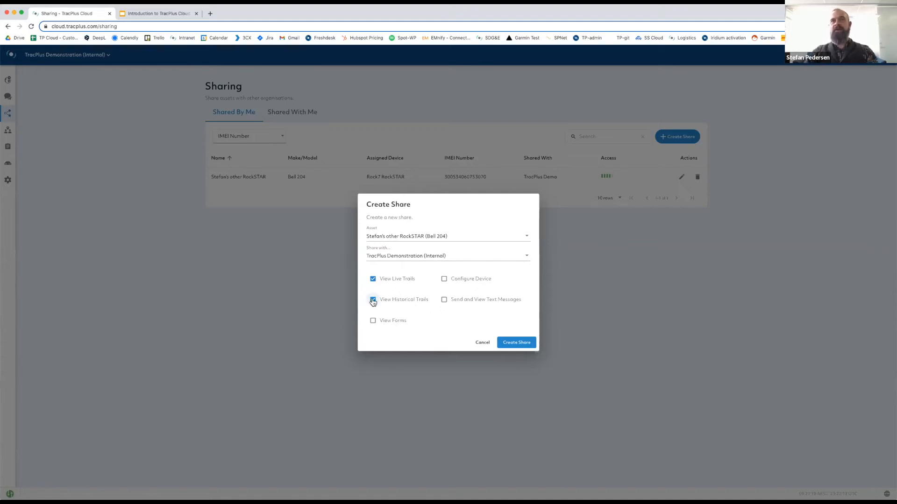
left_click(445, 301)
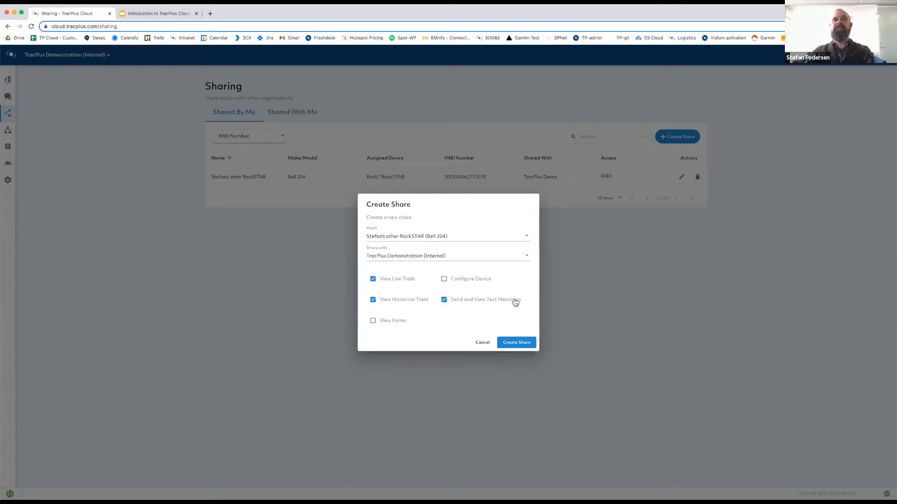
left_click(445, 280)
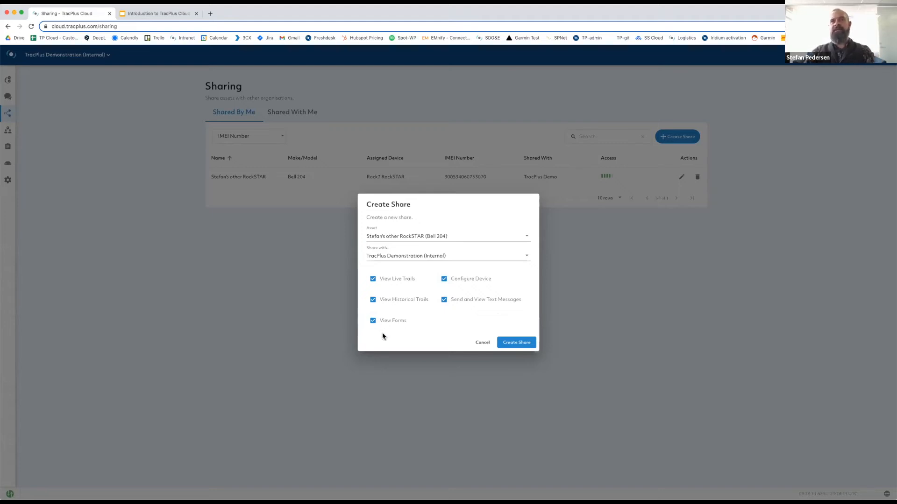
left_click(372, 323)
left_click(482, 343)
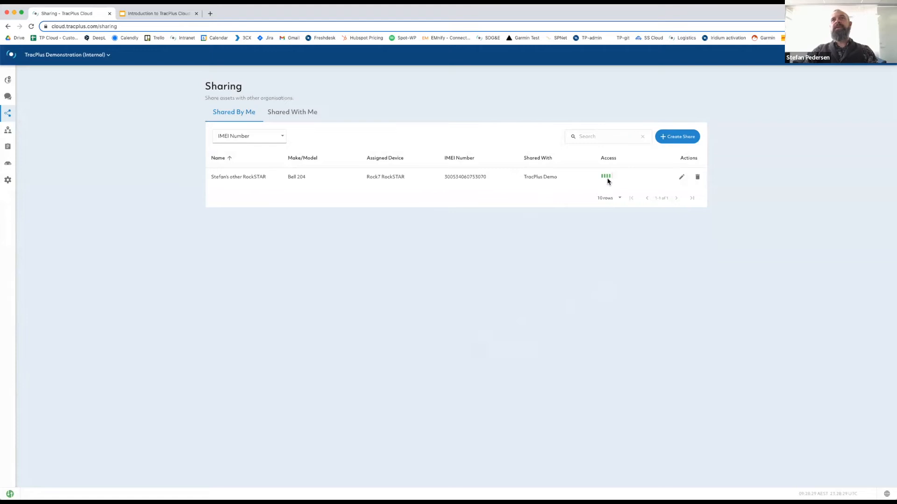
Remove Send and View Text Messages from the Bell 204 share to TracPlus Demo, then go to Reporting.
mouse_move(607, 179)
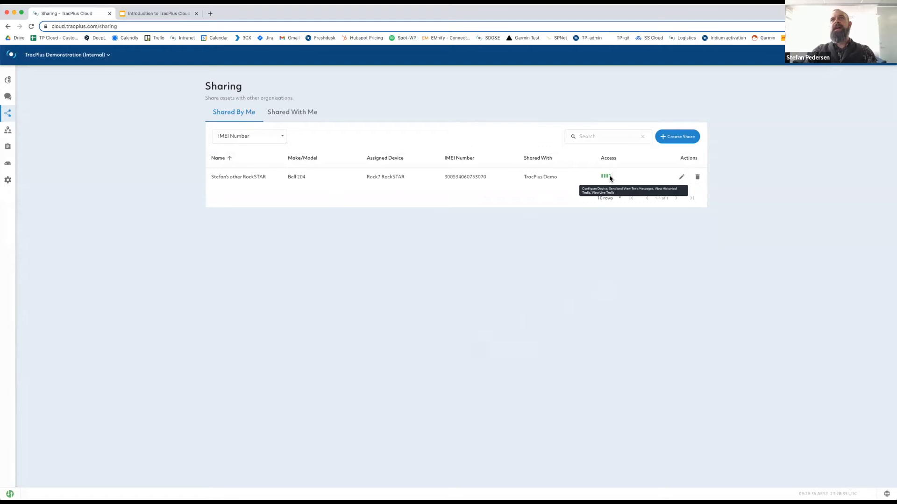
left_click(682, 178)
left_click(444, 278)
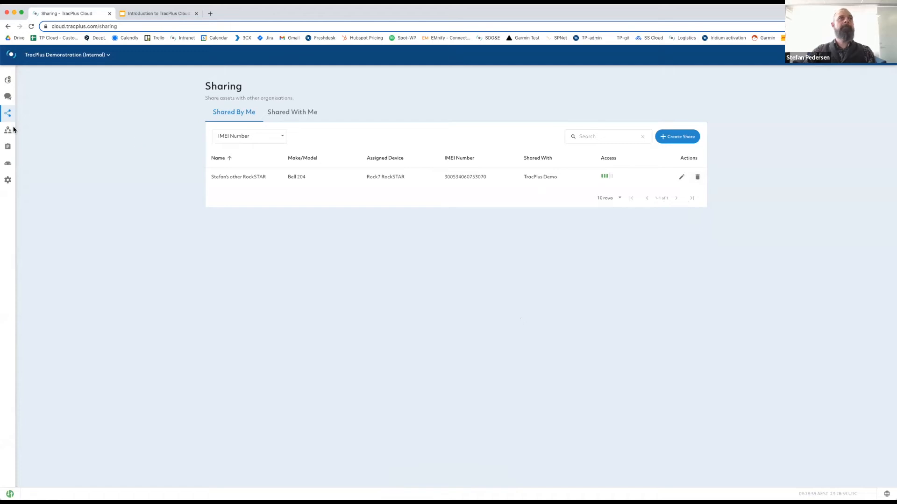
mouse_move(11, 151)
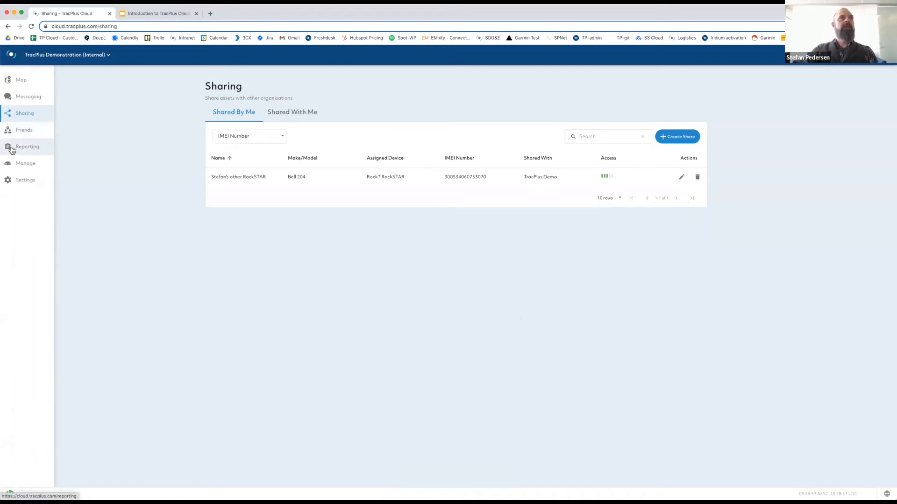
left_click(12, 150)
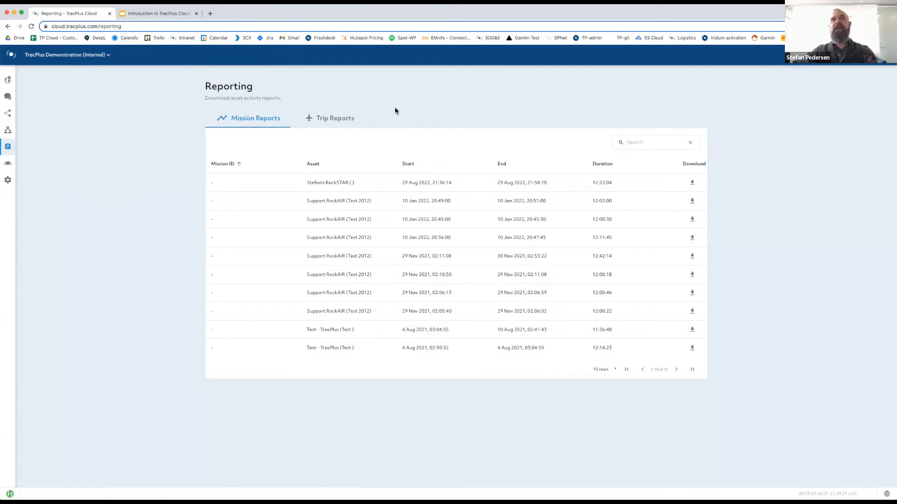
Switch the Reporting page to Trip Reports for September 2022.
left_click(347, 121)
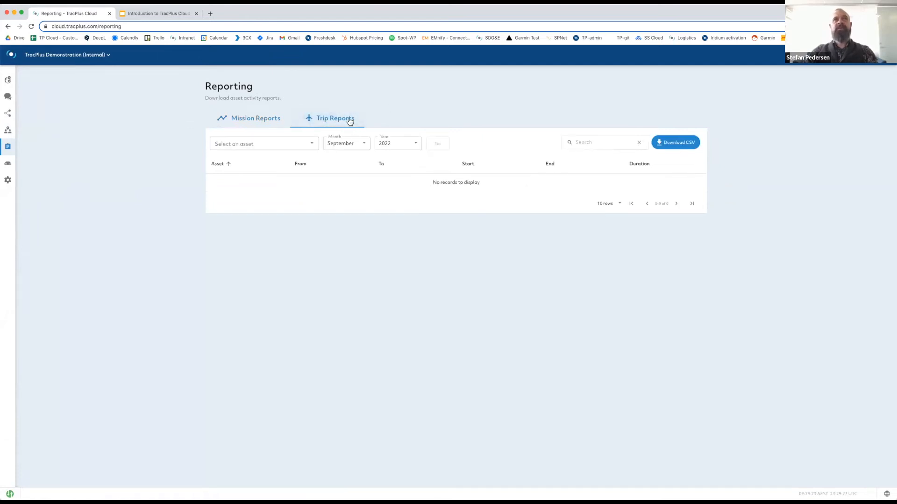
Load September 2022 trips for ZK-NAX, then switch the report to ZK-NAH.
left_click(312, 146)
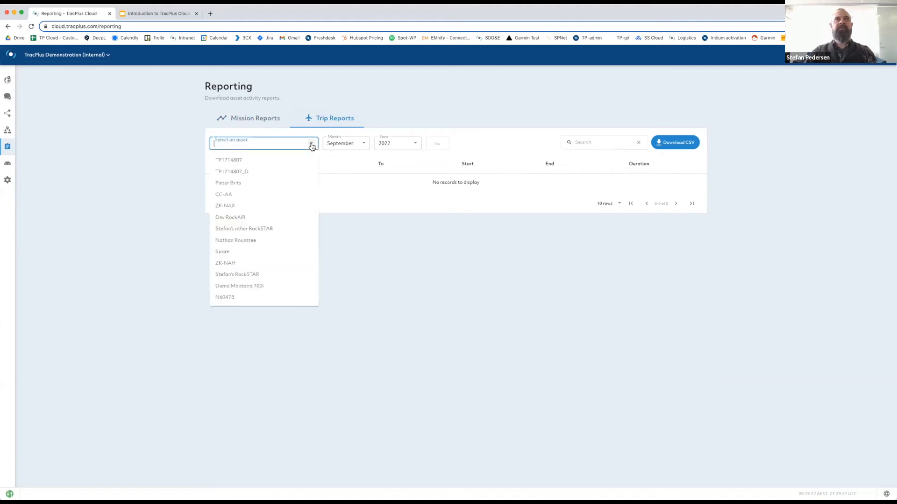
left_click(231, 206)
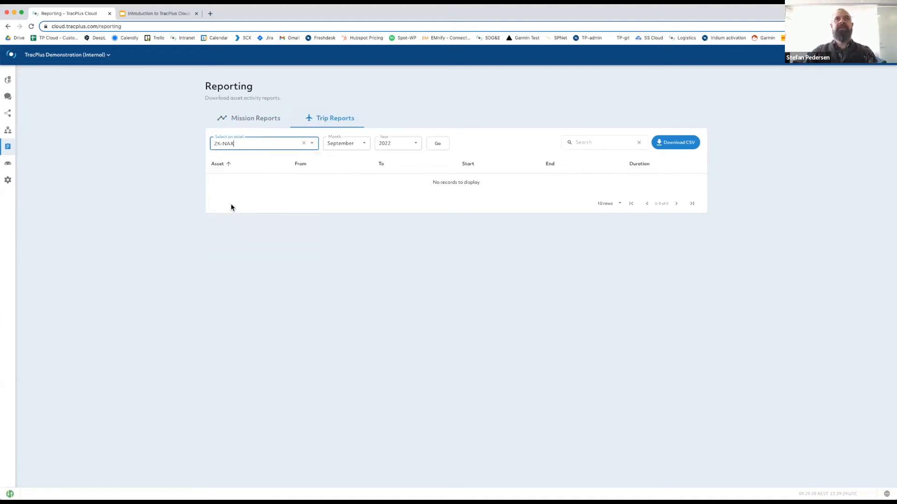
left_click(439, 145)
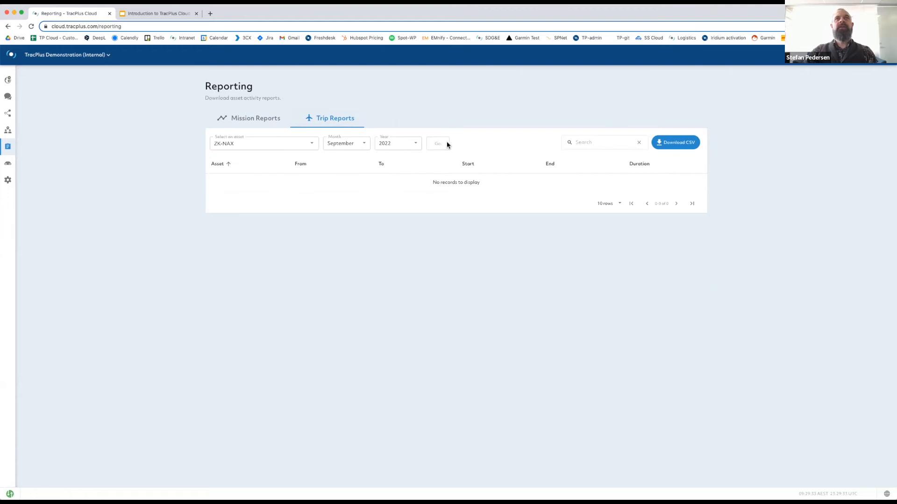
left_click(313, 145)
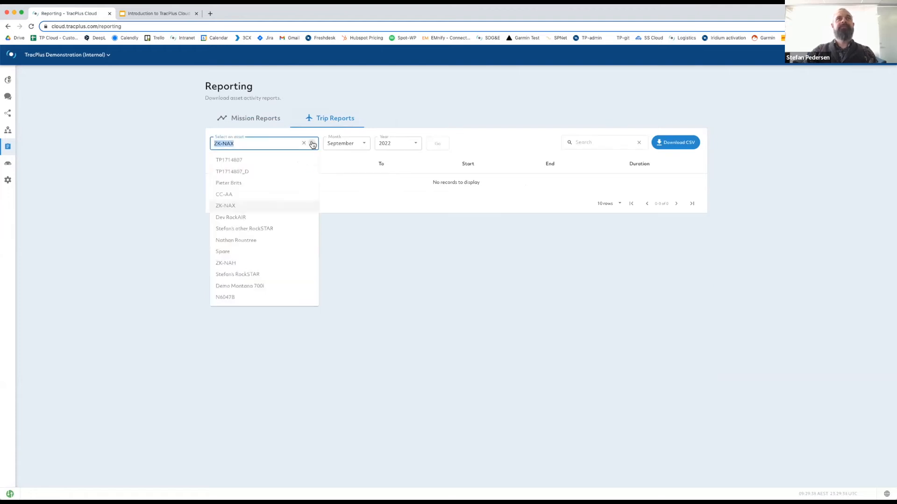
left_click(255, 264)
left_click(439, 145)
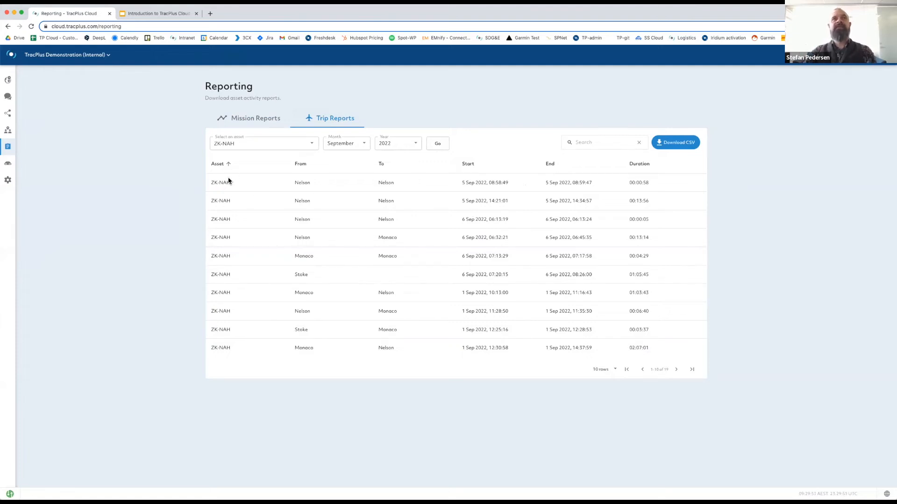
Check the available report months, keeping September 2022, then open the Manage assets list.
left_click(364, 145)
left_click(409, 120)
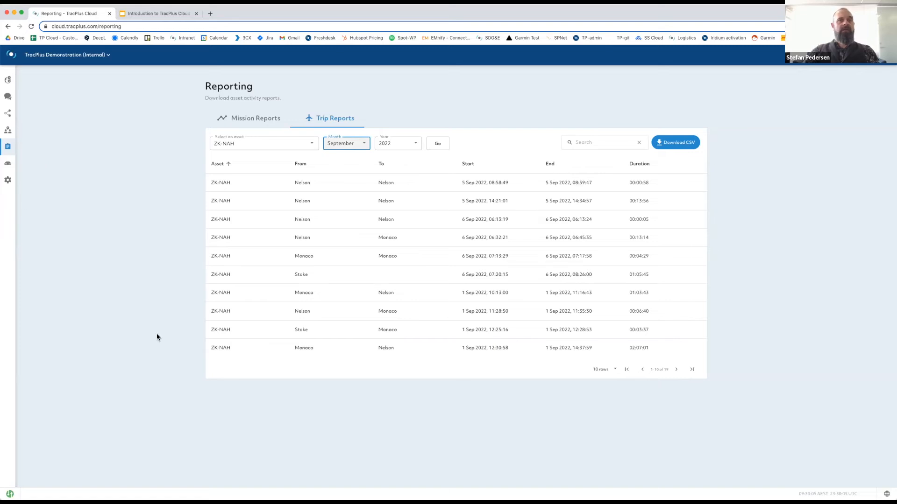
key("super+Tab")
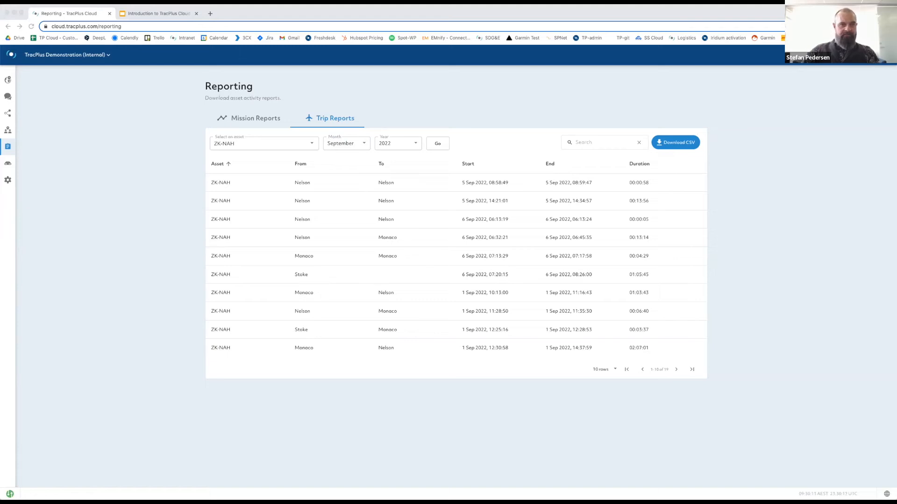
left_click(8, 166)
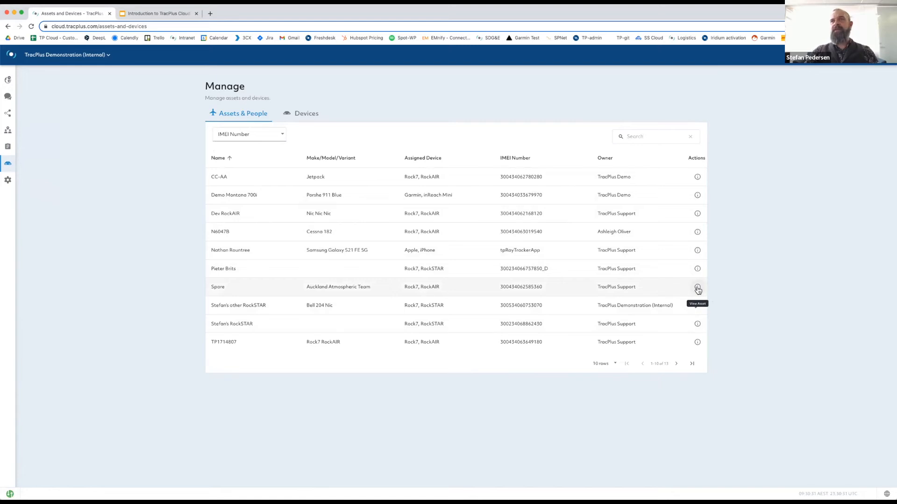
Review CC-AA's read-only asset configuration, then open the Bell 204 asset for editing.
left_click(698, 179)
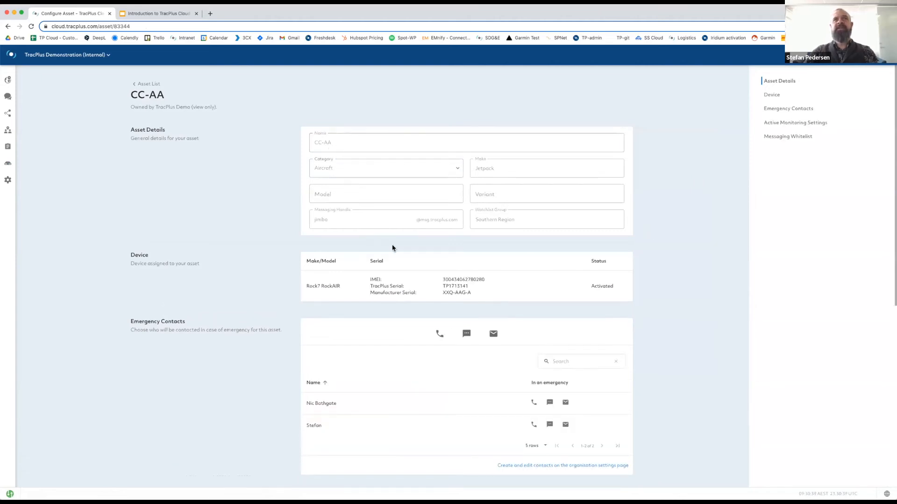
scroll(496, 330, "down", 2)
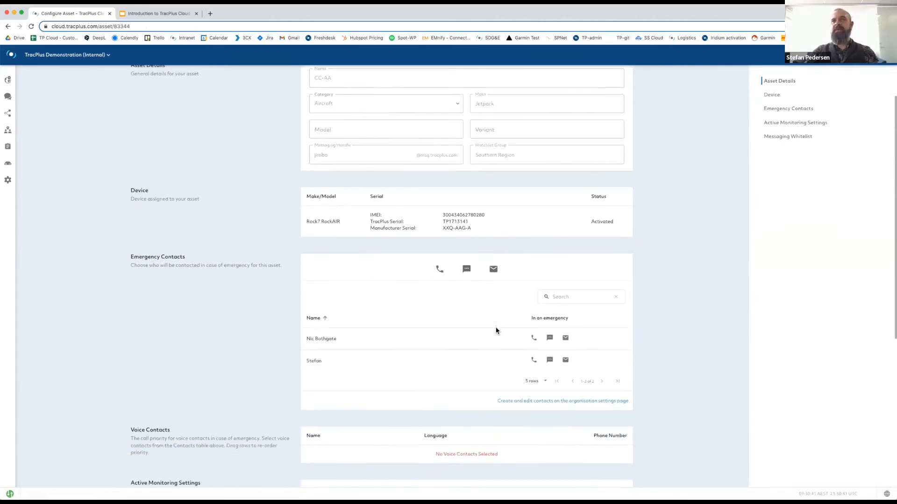
scroll(495, 330, "down", 2)
scroll(488, 331, "up", 2)
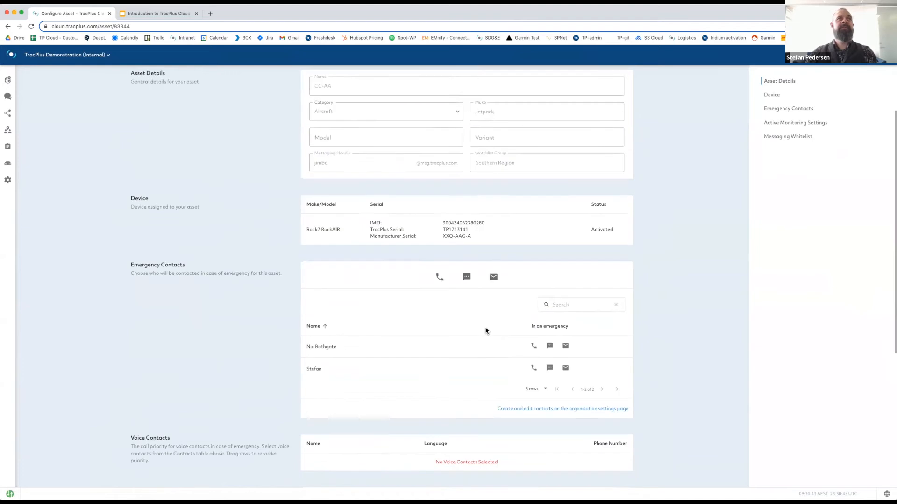
scroll(485, 331, "up", 2)
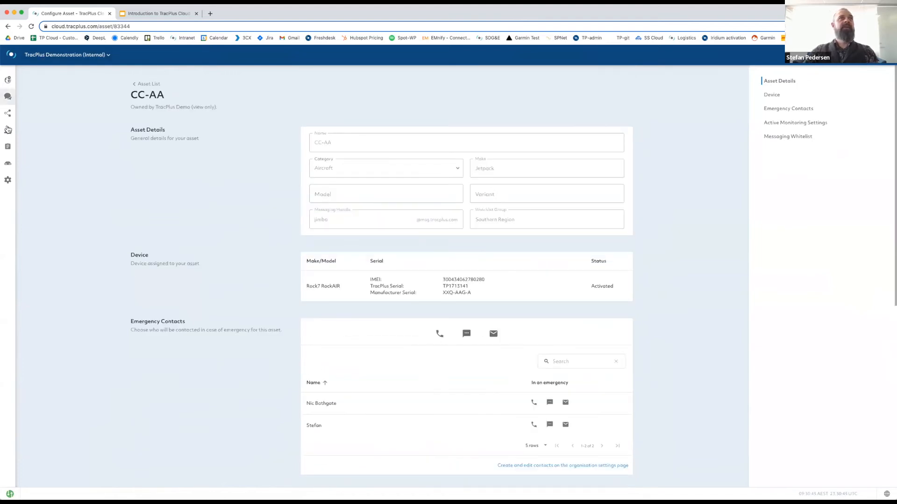
left_click(9, 164)
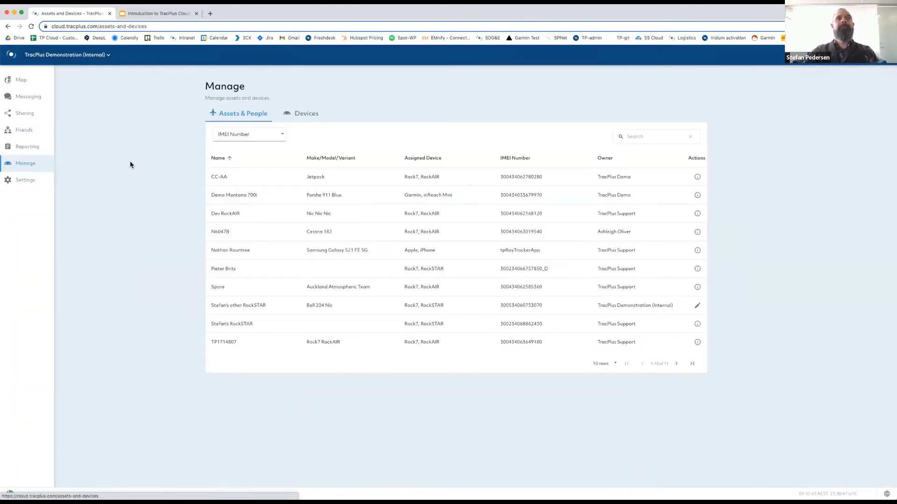
left_click(696, 307)
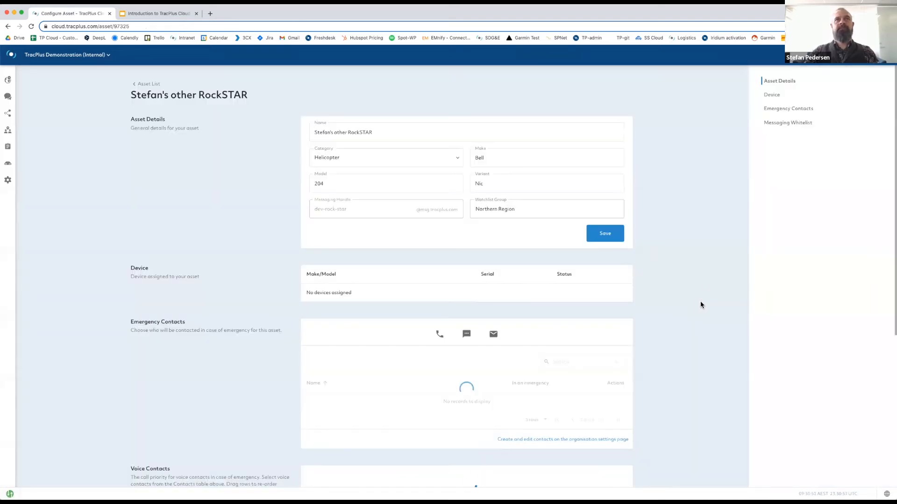
Try changing the Bell 204 category to Tractor, then restore it to Helicopter.
left_click(387, 134)
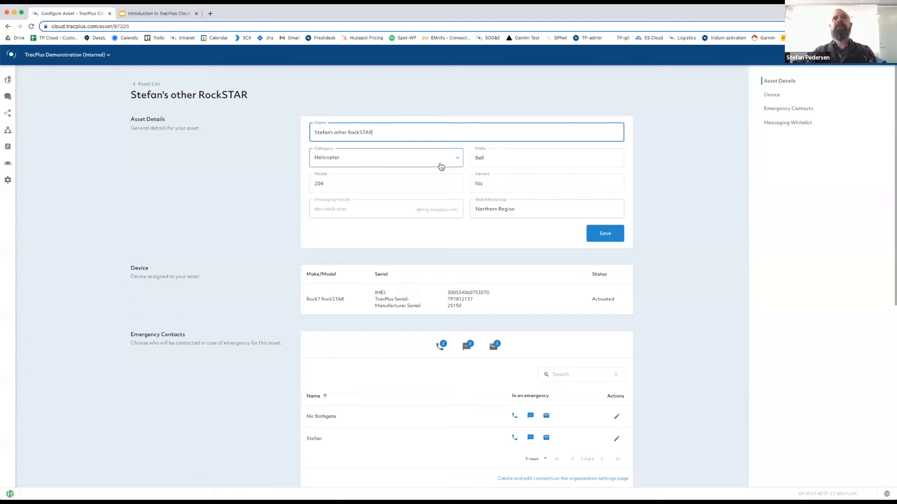
left_click(457, 159)
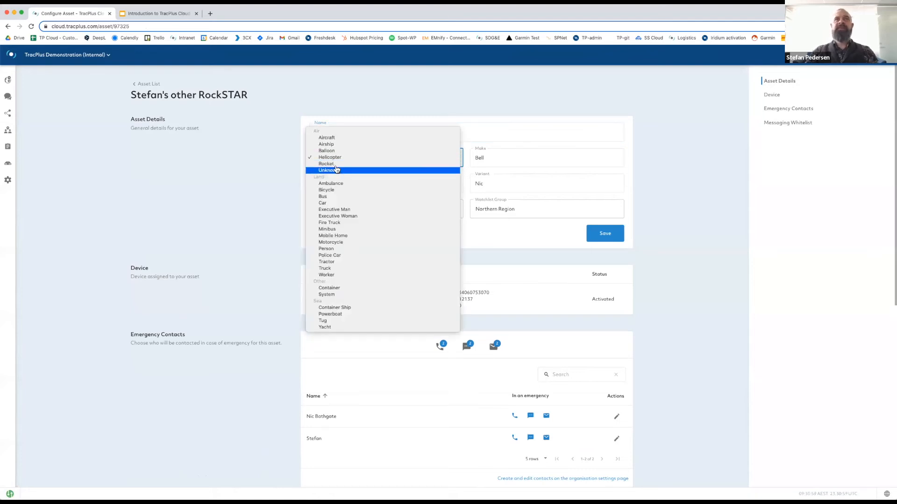
left_click(333, 262)
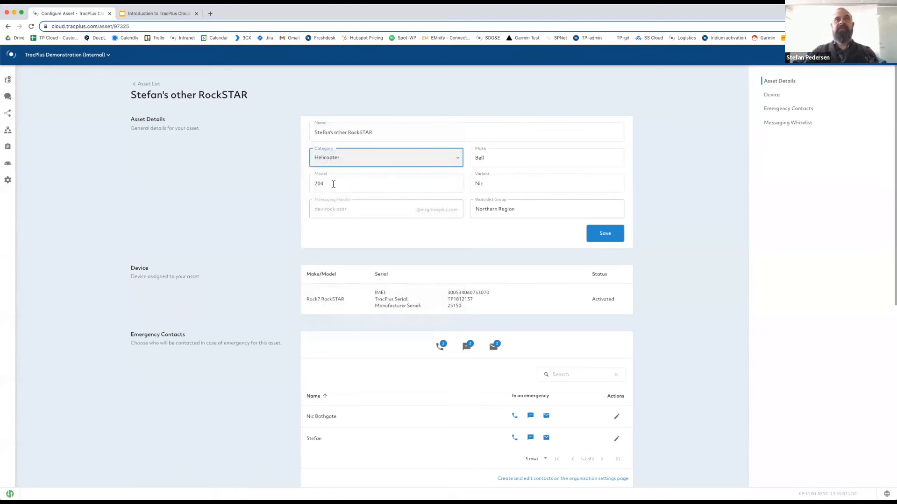
left_click(458, 159)
left_click(582, 147)
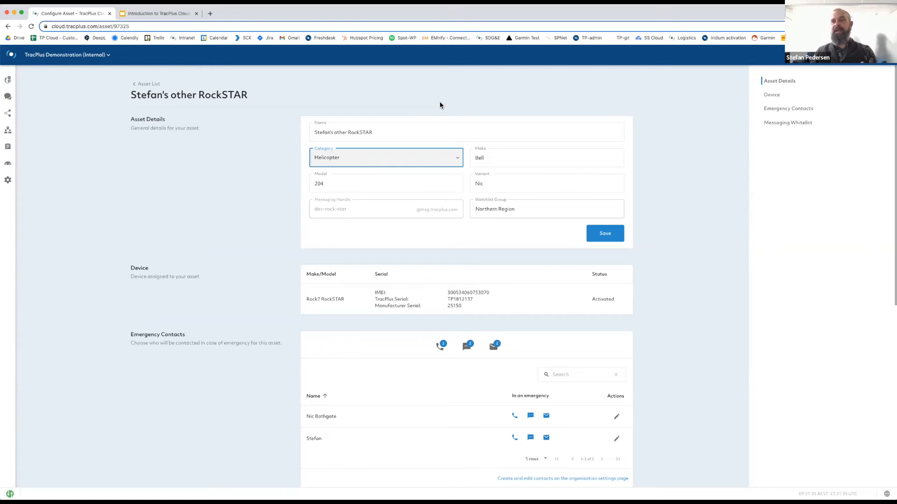
Change the watchlist group from Northern Region to Eastern Region and save the asset.
left_click(484, 158)
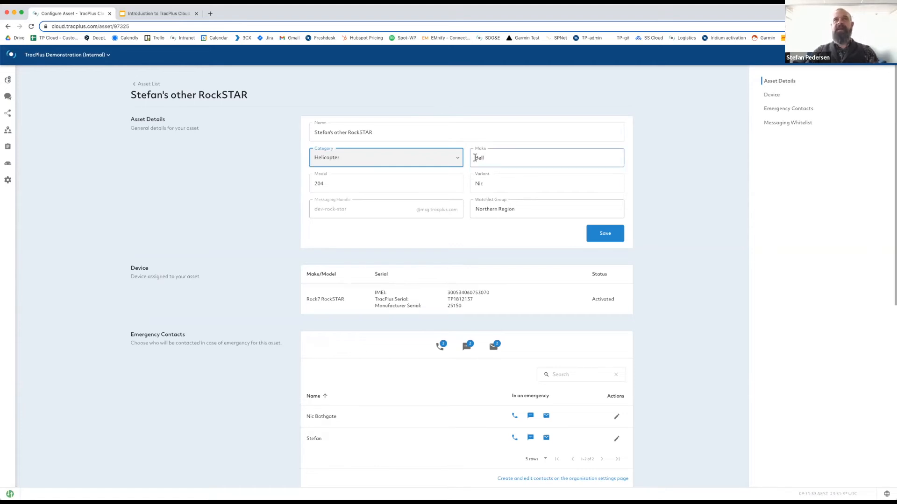
left_click(365, 189)
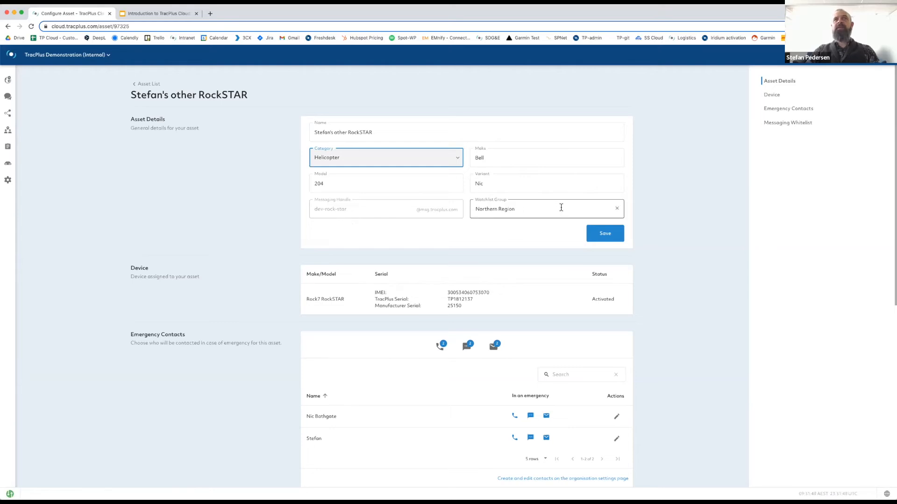
left_click(531, 208)
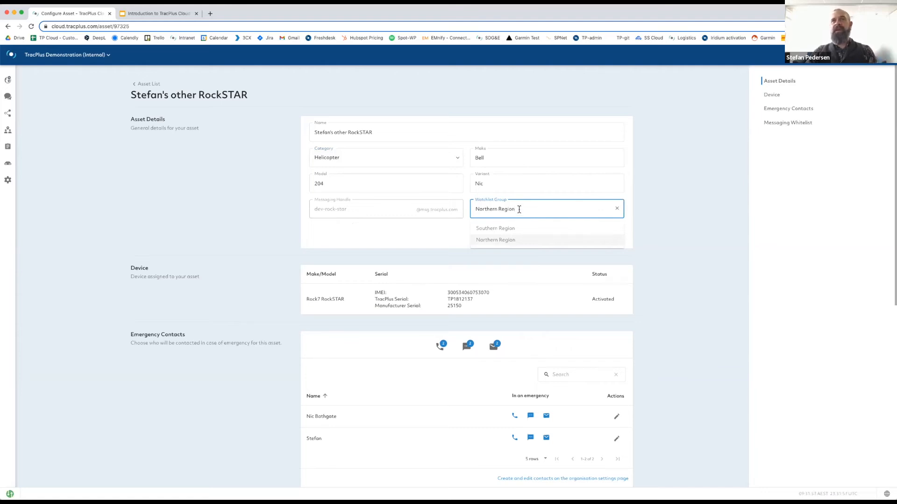
left_click_drag(498, 209, 489, 209)
key("shift+super+Left")
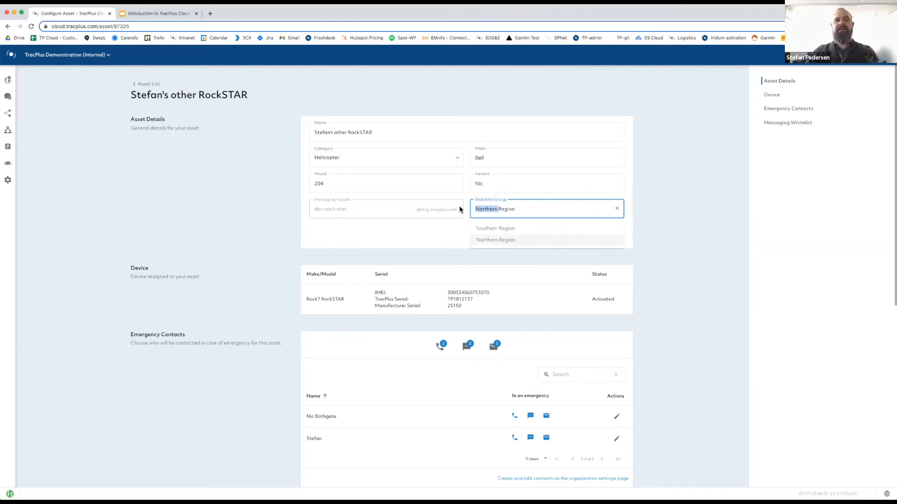
type("Eastern")
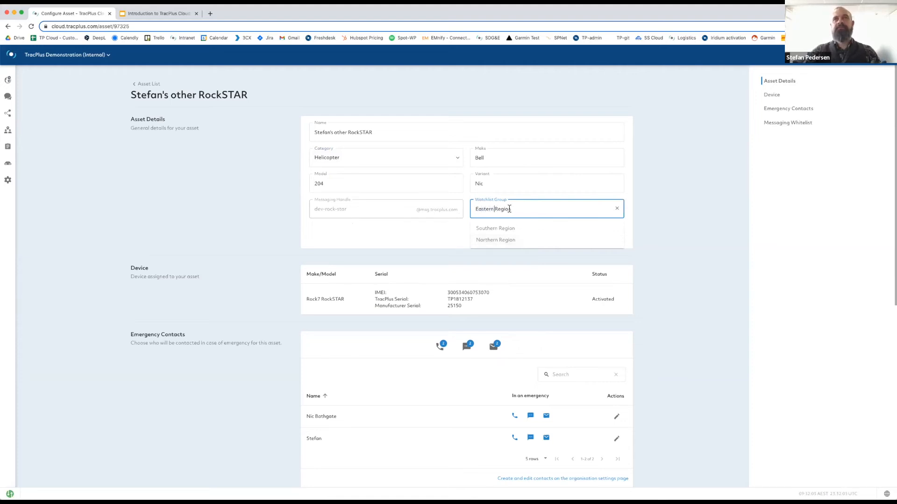
left_click(442, 239)
left_click(607, 237)
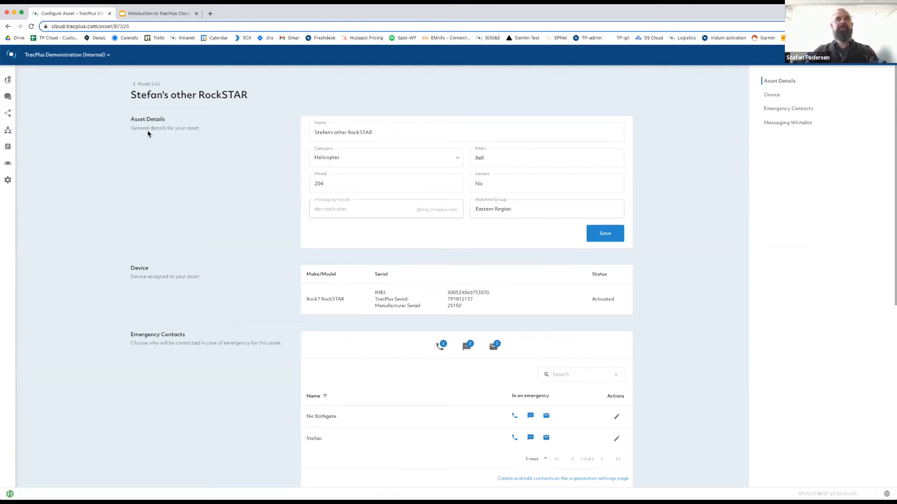
Group the live map's assets by Watchlist Group.
left_click(10, 82)
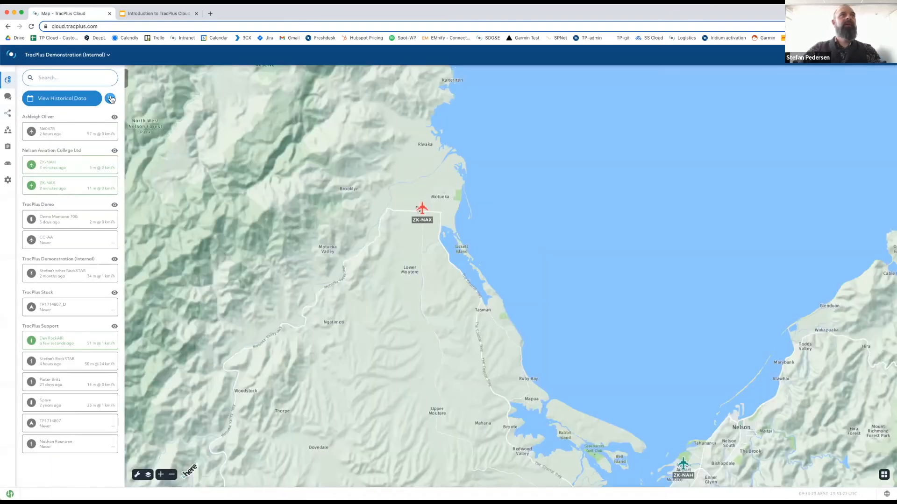
left_click(111, 99)
left_click(103, 121)
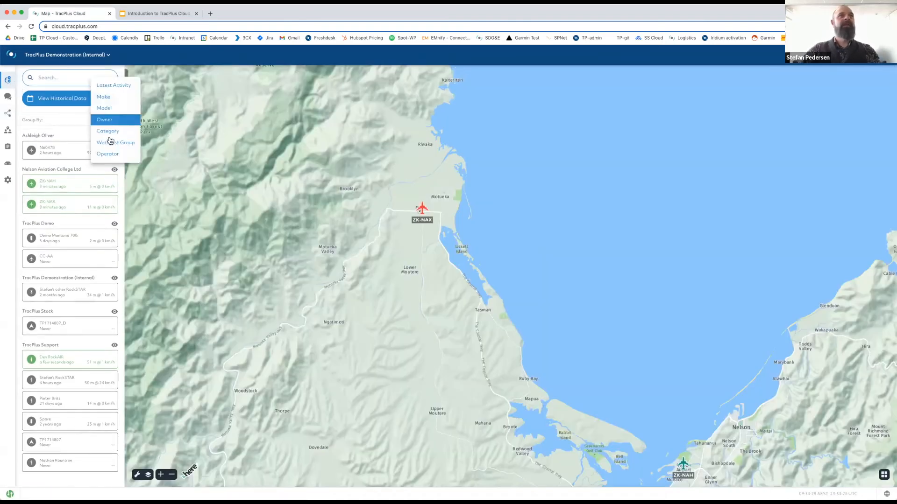
left_click(106, 142)
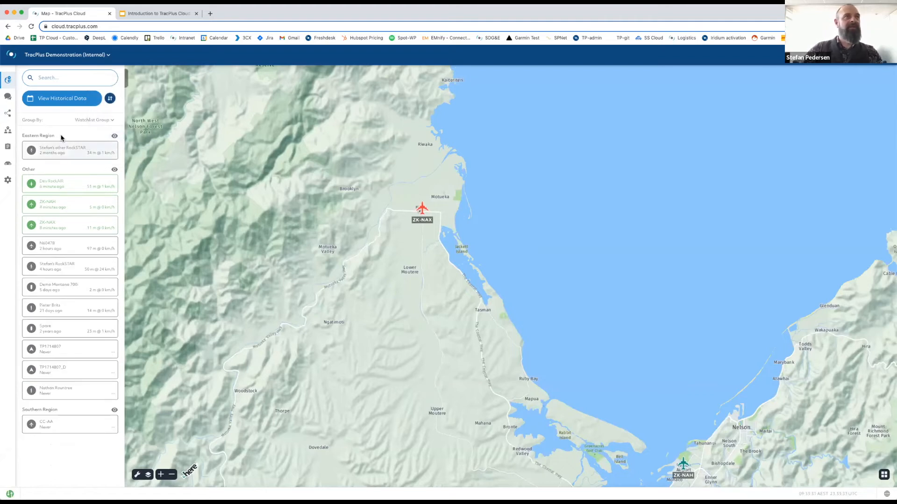
Hide the Eastern Region group's assets on the map and return to the Manage asset list.
triple_click(35, 137)
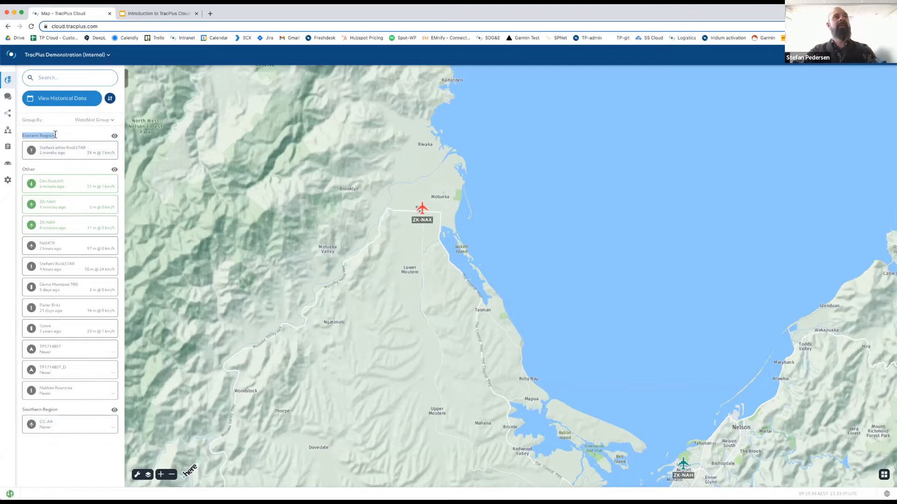
left_click(115, 137)
mouse_move(15, 132)
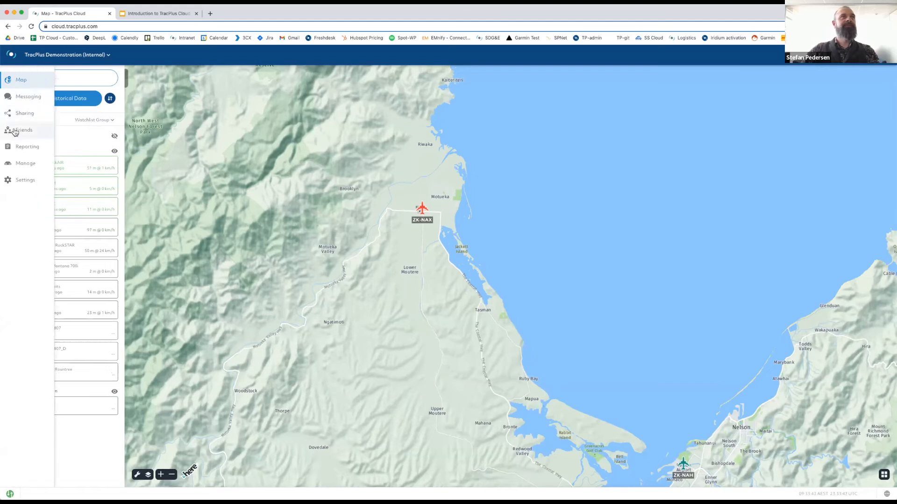
left_click(18, 163)
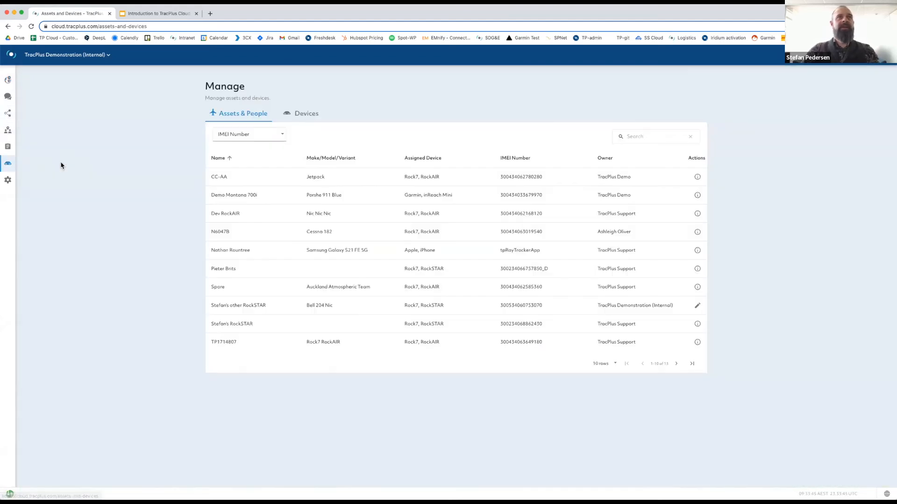
Open the Bell 204 asset's configuration and scroll to its Voice Contacts and Messaging Whitelist.
left_click(698, 307)
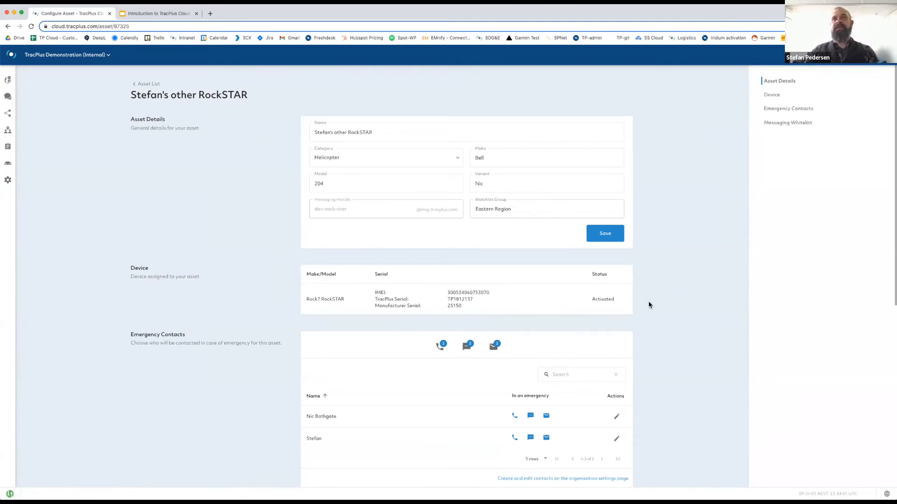
scroll(655, 310, "down", 3)
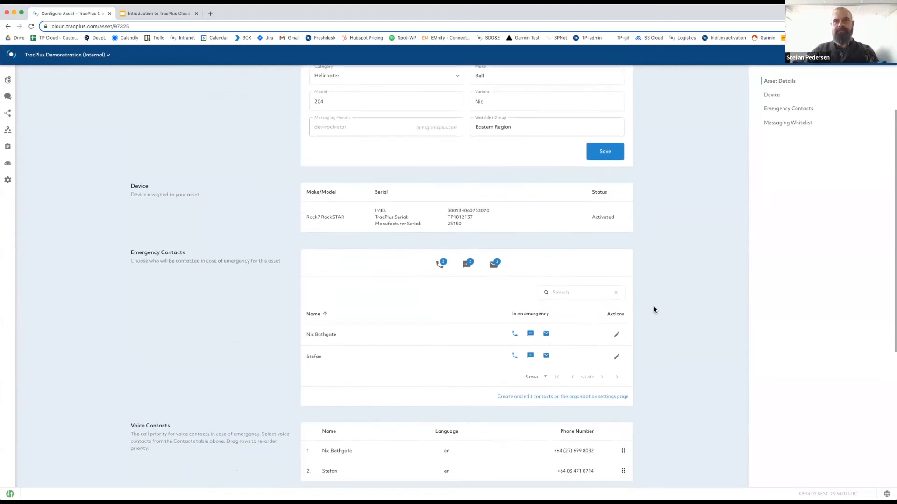
scroll(655, 310, "down", 3)
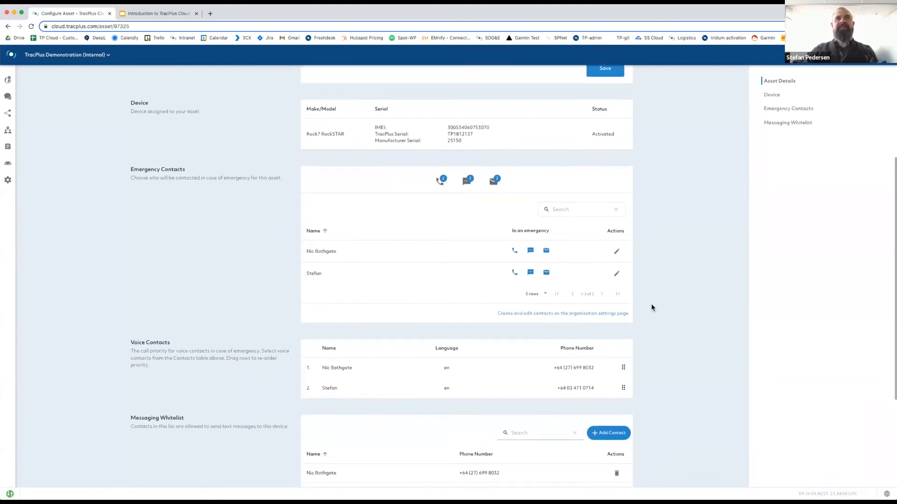
scroll(652, 306, "down", 1)
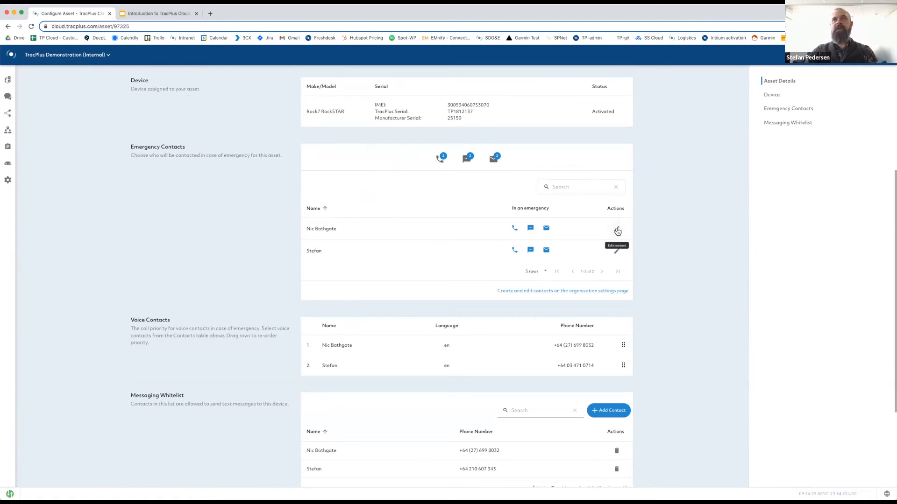
Make the second emergency contact get calls on its SMS number and no email, then save.
left_click(617, 252)
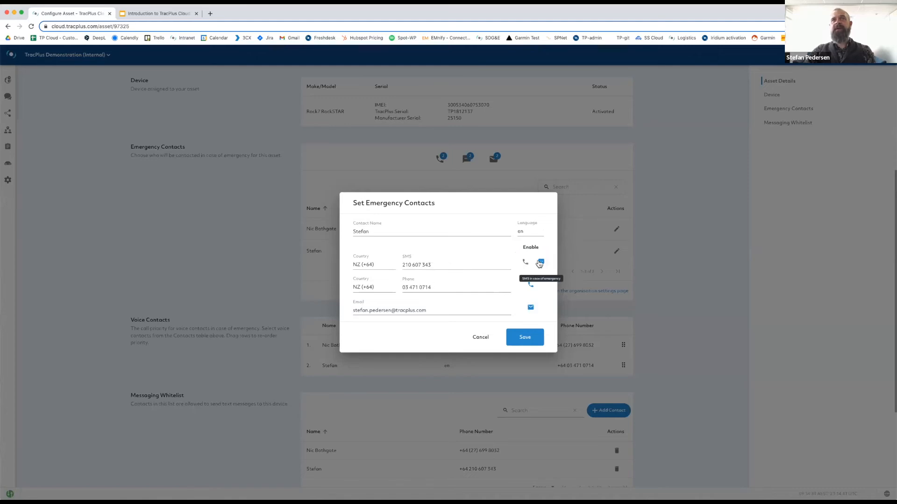
left_click(525, 264)
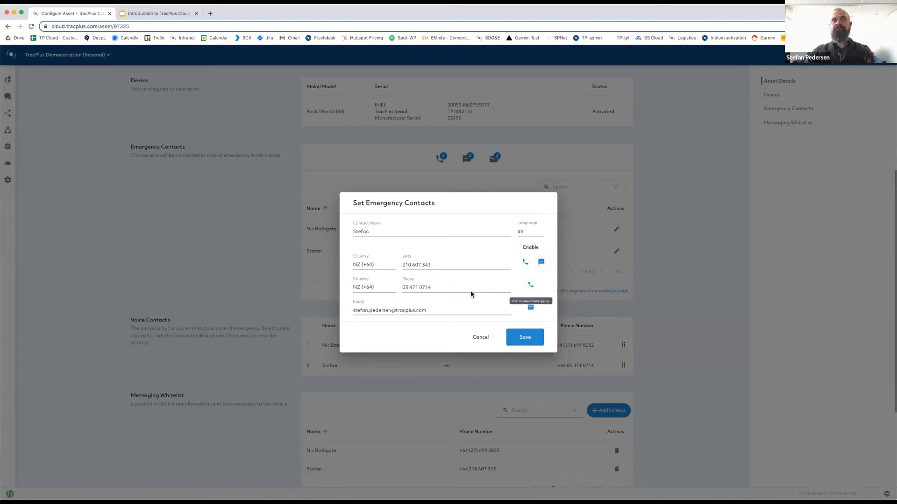
left_click(531, 308)
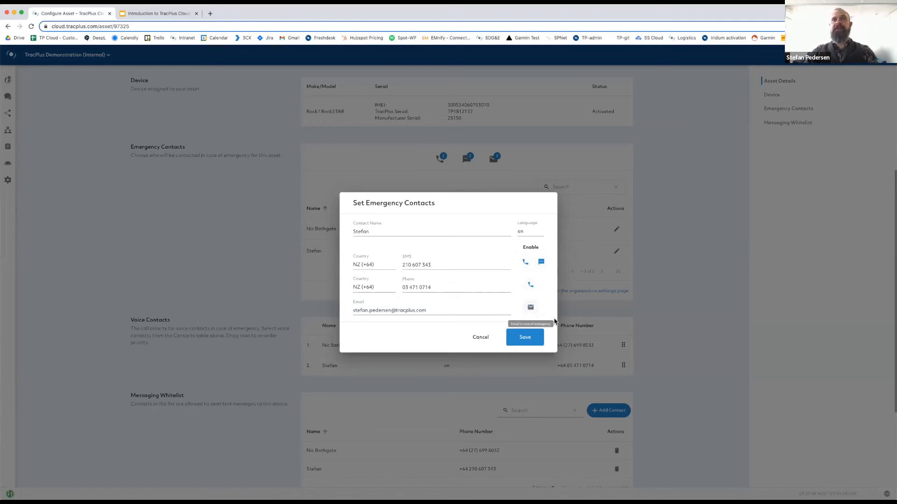
left_click(526, 338)
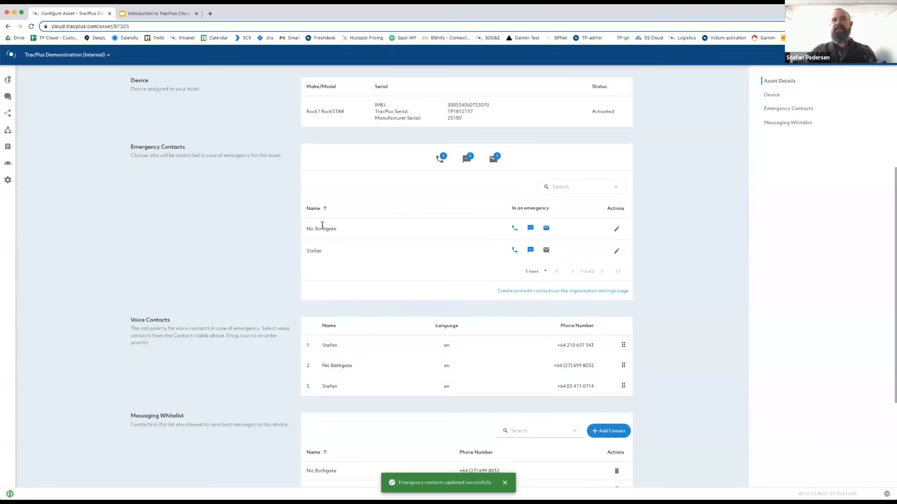
Check the other emergency contact's settings without changes, then go to Organisation Settings.
left_click(616, 229)
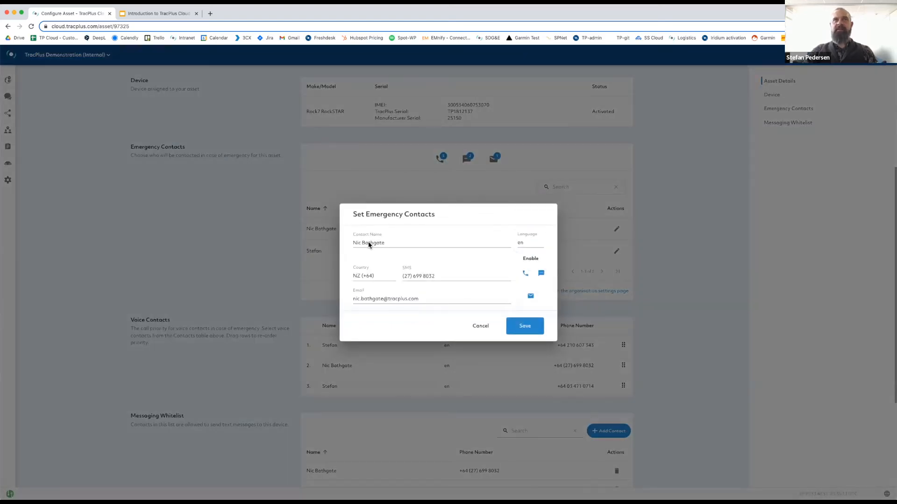
left_click(481, 327)
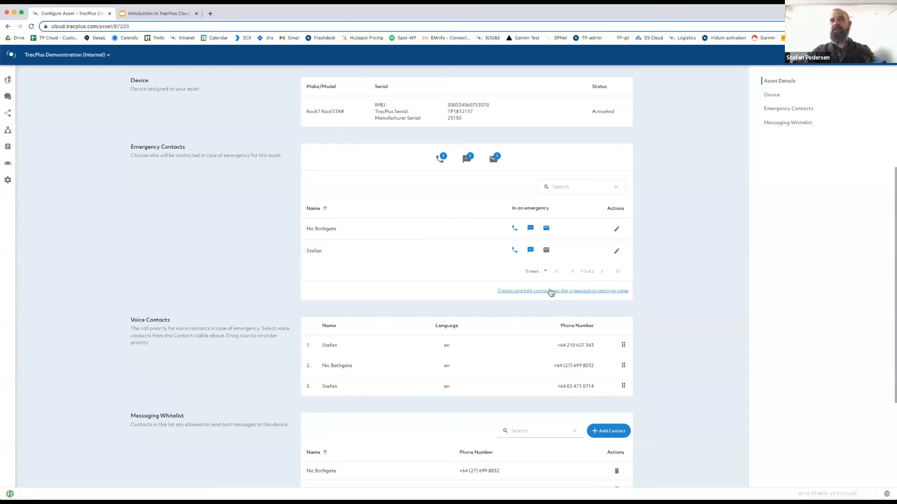
left_click(577, 292)
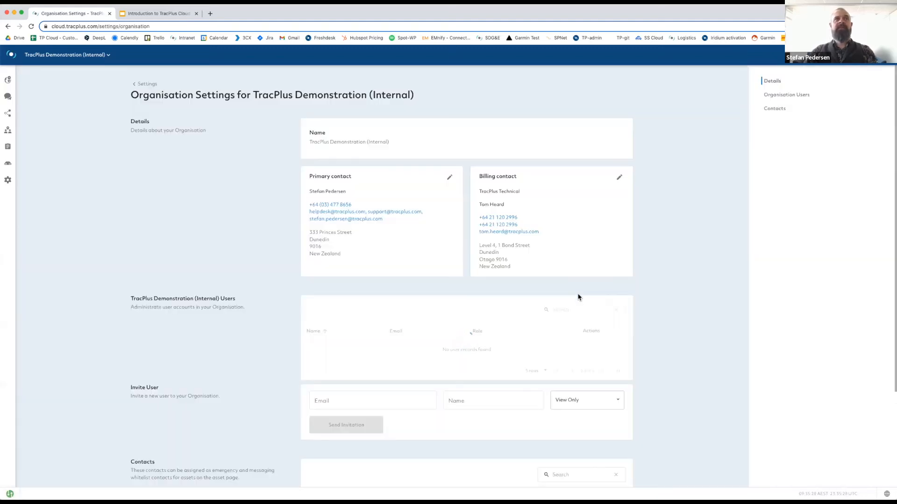
Begin a new organisation contact with an SMS detail, then discard it unsaved.
scroll(637, 346, "down", 3)
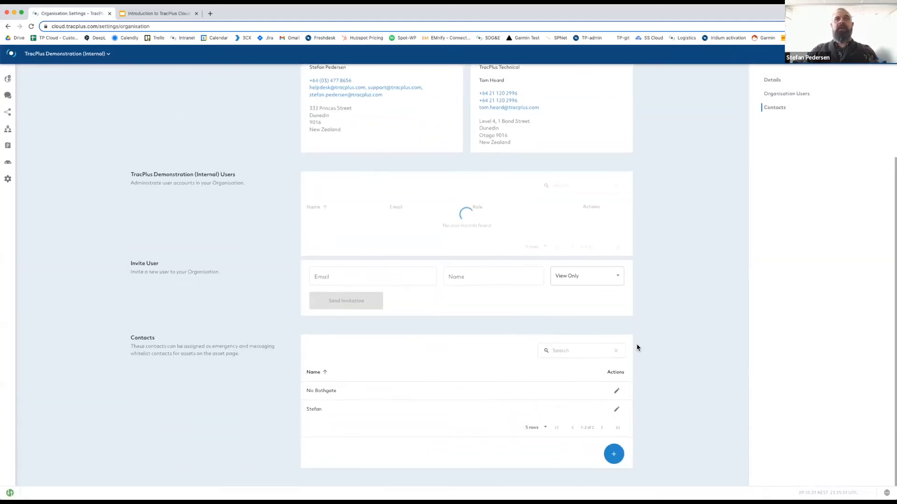
scroll(469, 406, "down", 1)
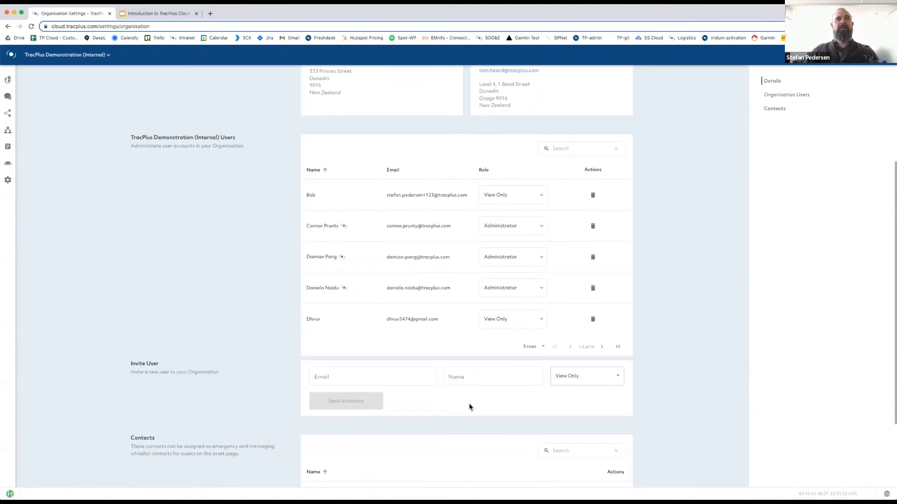
scroll(469, 406, "down", 3)
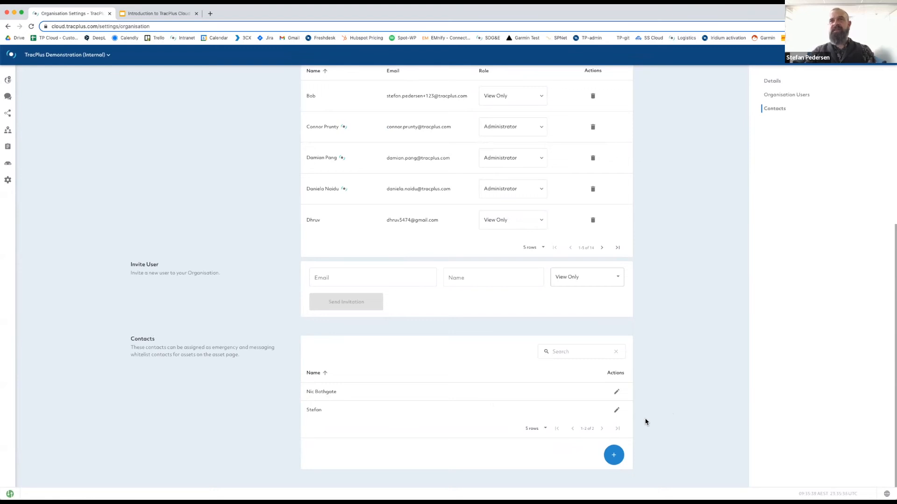
left_click(614, 456)
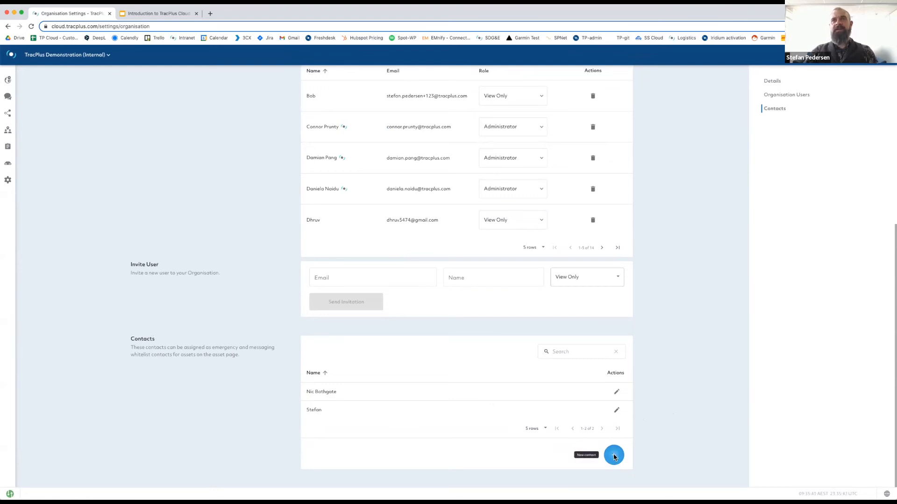
left_click(397, 251)
type("John")
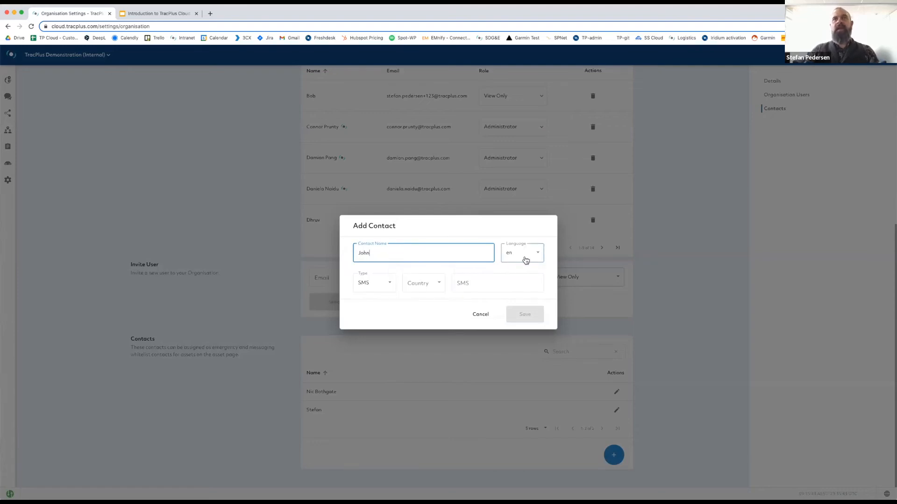
left_click(388, 282)
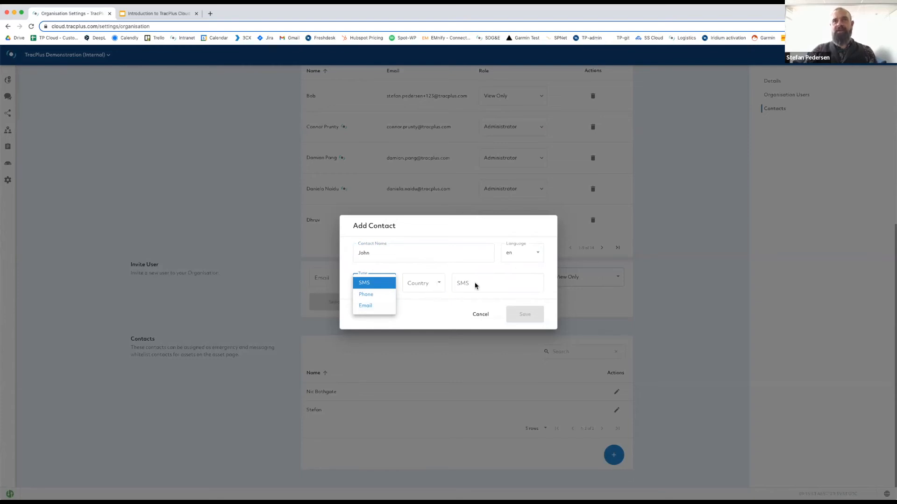
left_click(389, 266)
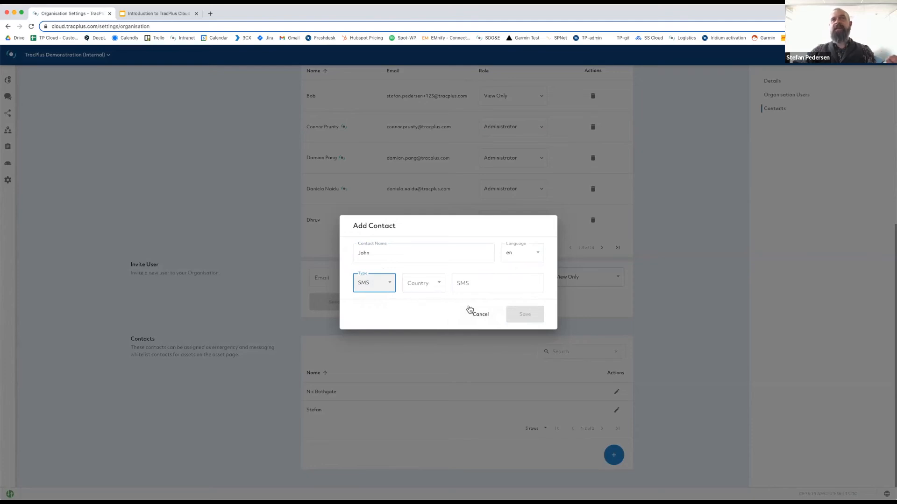
left_click(480, 315)
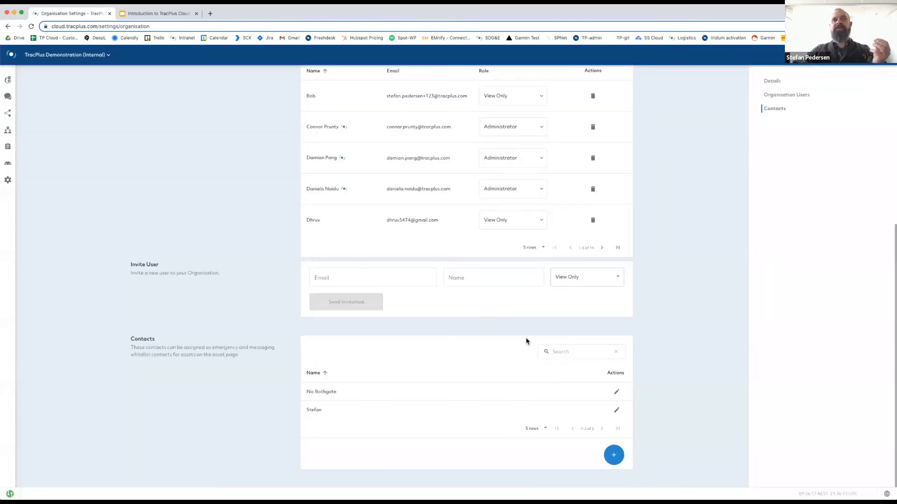
Review the first organisation contact without saving, then open the other RockSTAR asset's configuration.
left_click(617, 395)
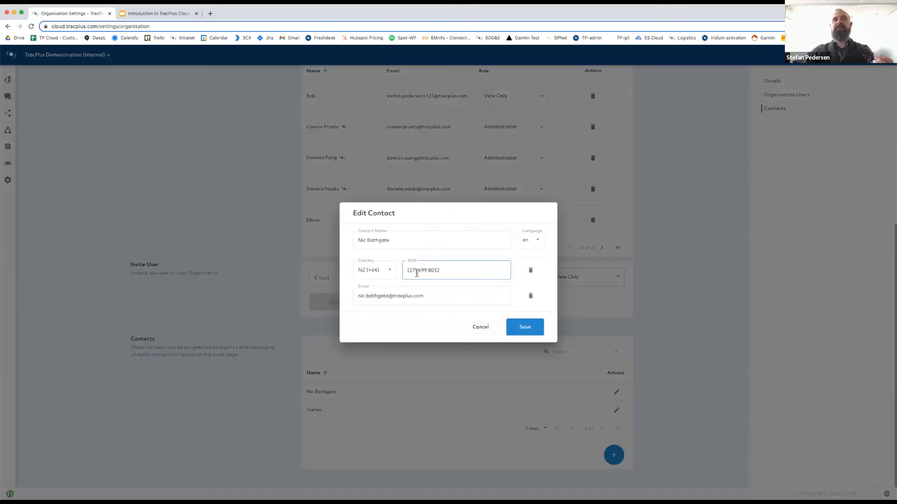
left_click(446, 269)
left_click(373, 303)
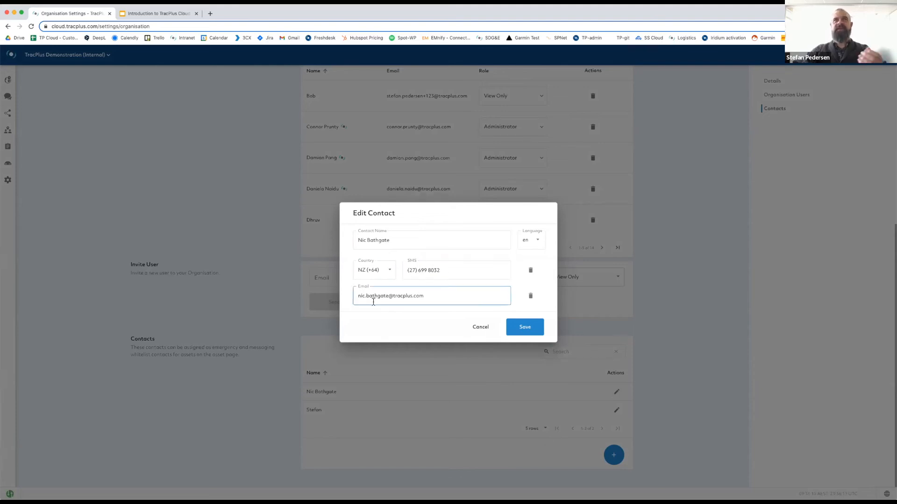
left_click(479, 327)
left_click(10, 167)
left_click(696, 307)
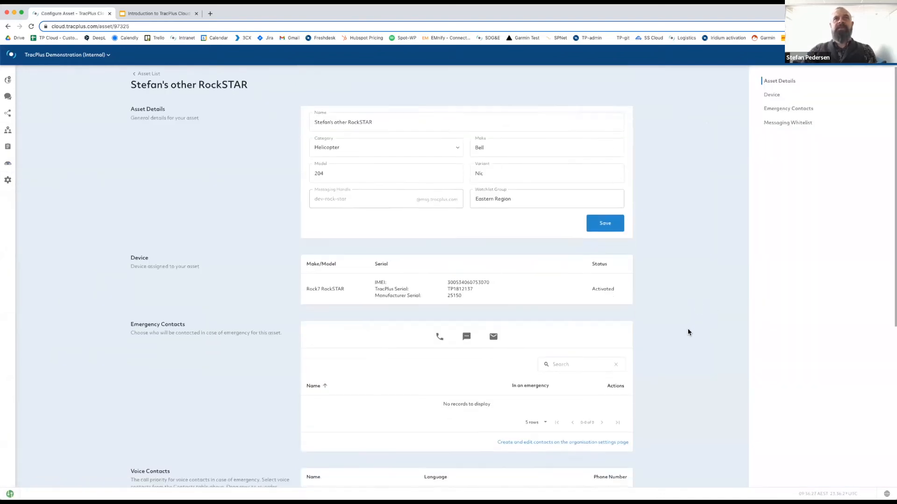
Reorder the Bell 204's voice contacts so the phone line is called first and the SMS number last.
scroll(688, 333, "down", 4)
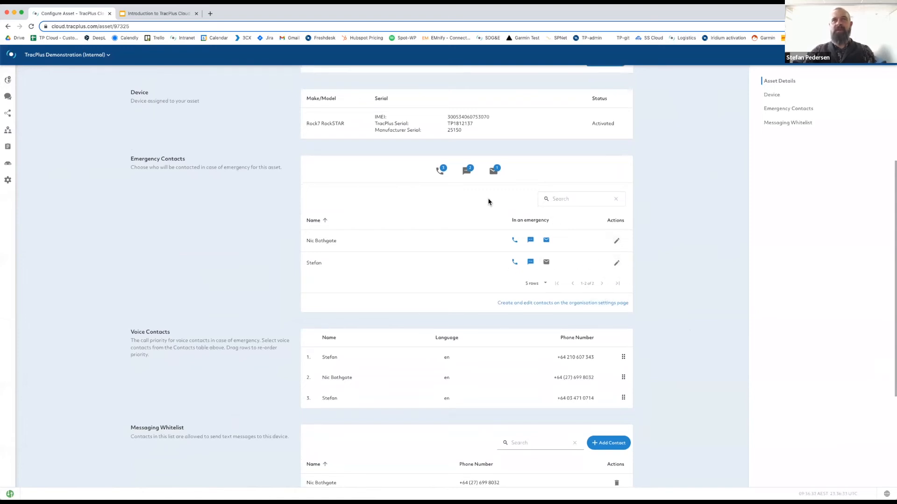
scroll(379, 218, "up", 1)
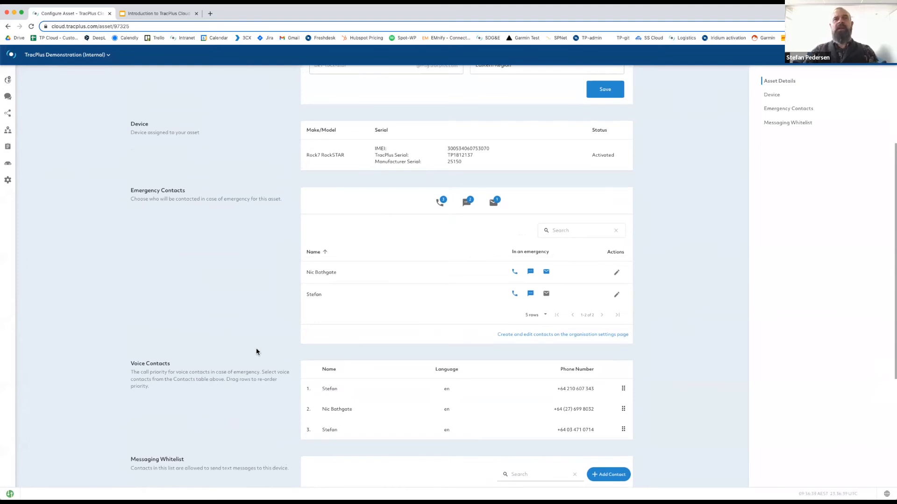
scroll(256, 348, "down", 3)
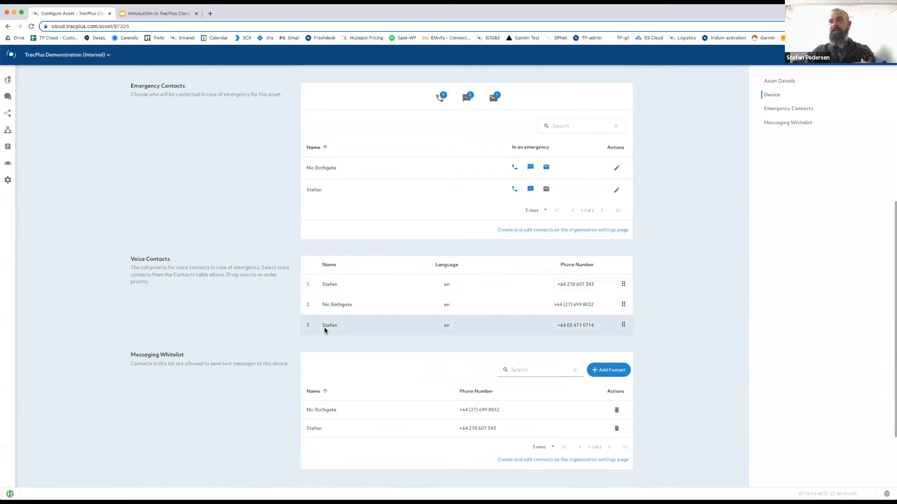
left_click_drag(314, 328, 363, 284)
left_click_drag(357, 325, 258, 332)
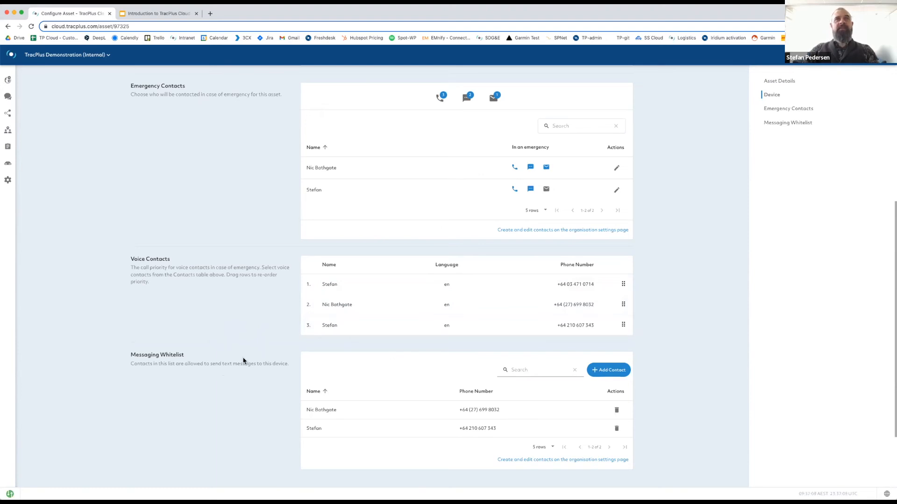
scroll(243, 361, "down", 2)
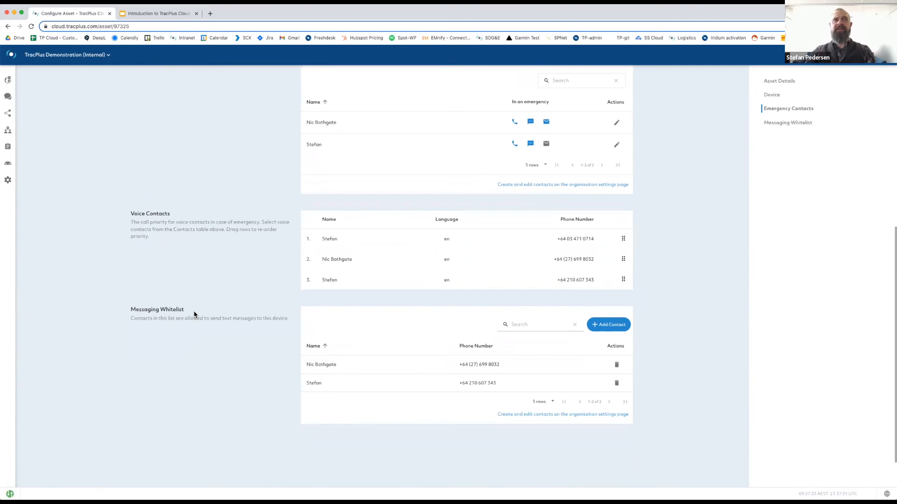
left_click(606, 325)
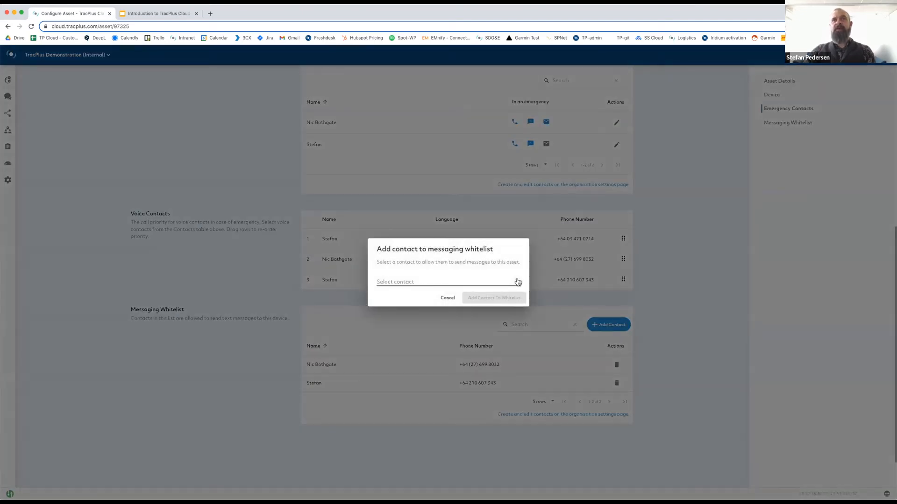
left_click(517, 282)
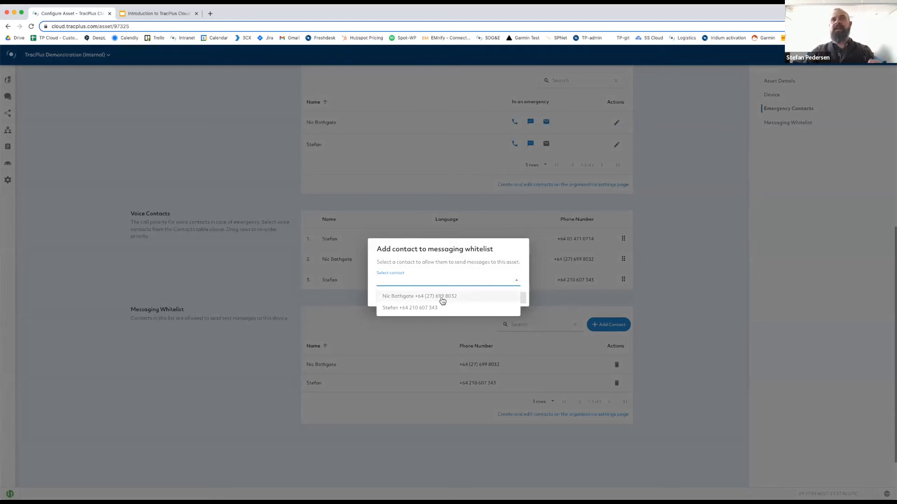
left_click(430, 310)
left_click(445, 298)
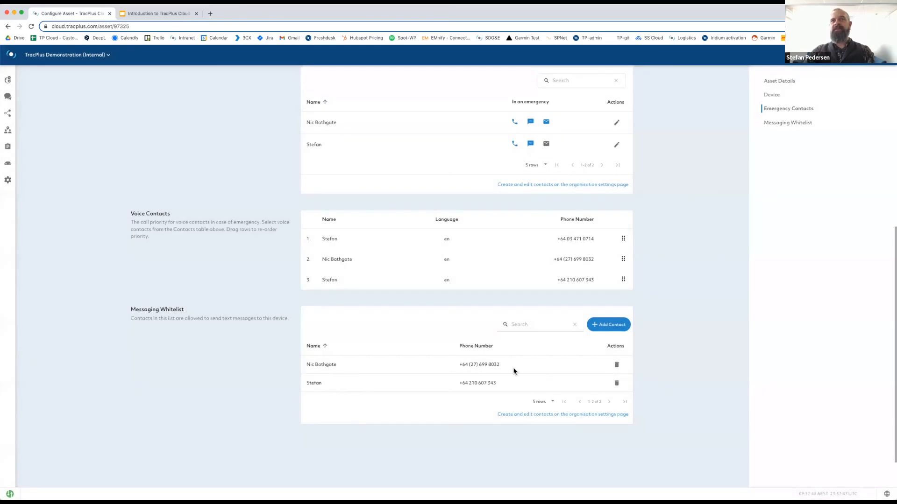
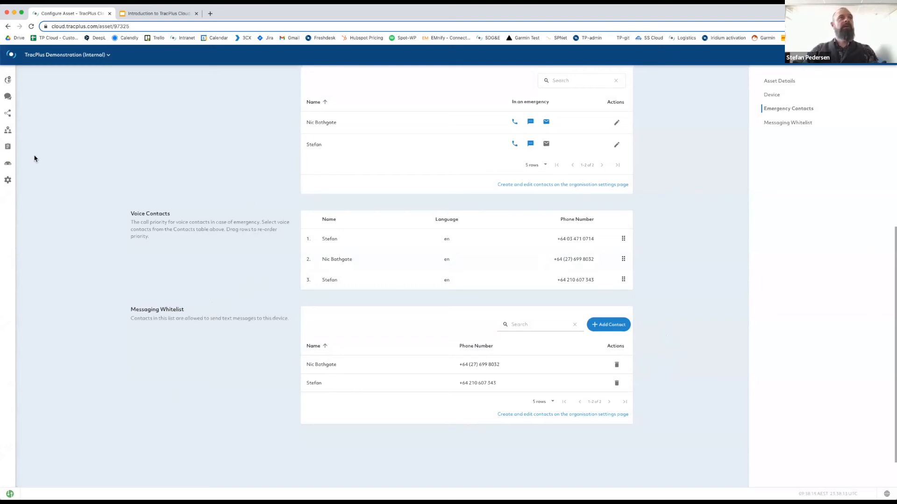
Go to Settings and open the General settings page with its measurement units.
mouse_move(12, 151)
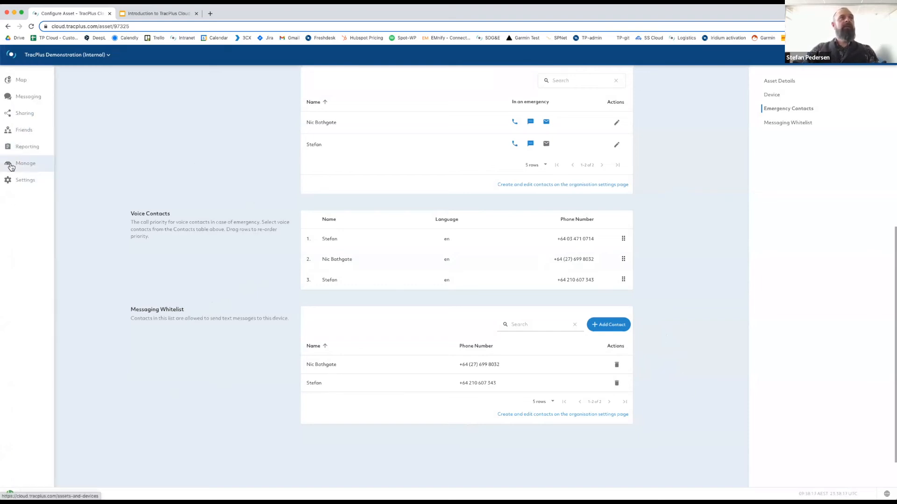
left_click(20, 182)
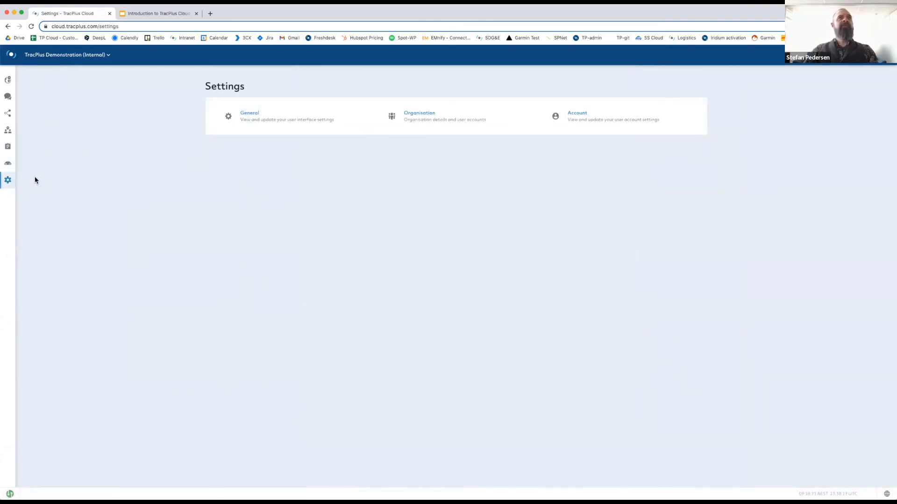
left_click(253, 116)
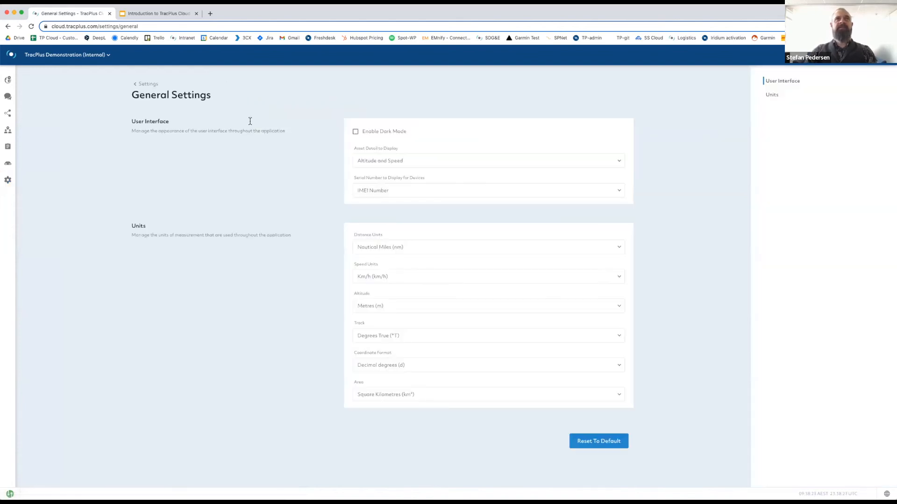
Turn Enable Dark Mode on and back off, then review the asset detail display options.
left_click(355, 133)
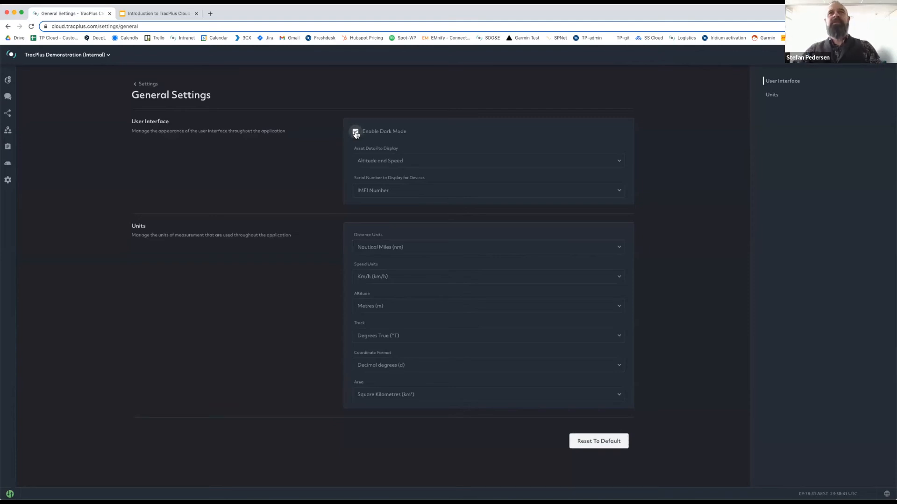
left_click(355, 132)
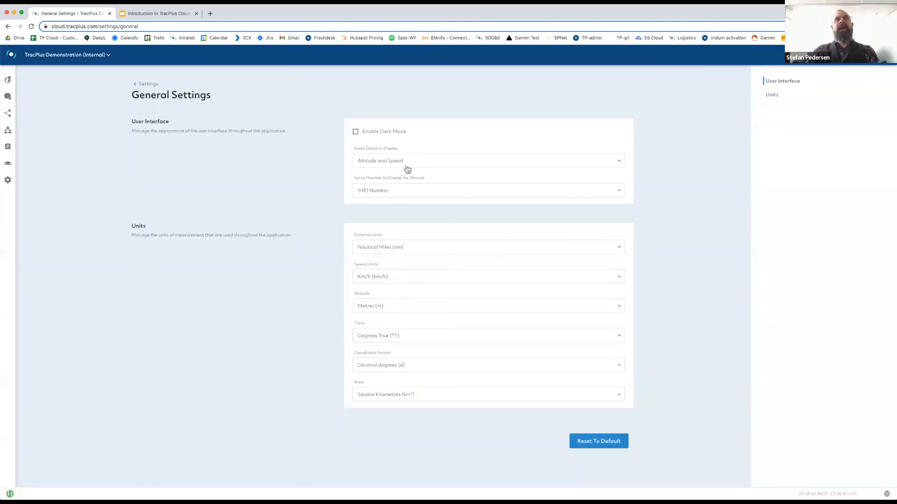
left_click(444, 164)
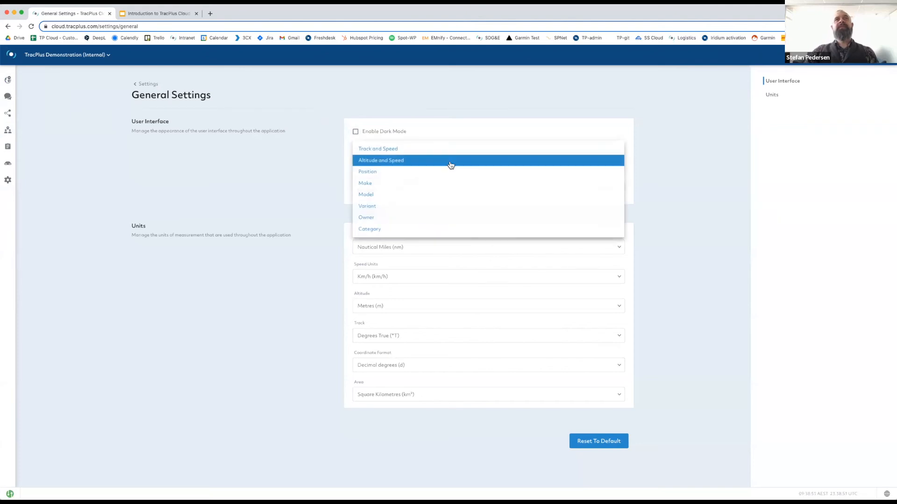
left_click(414, 148)
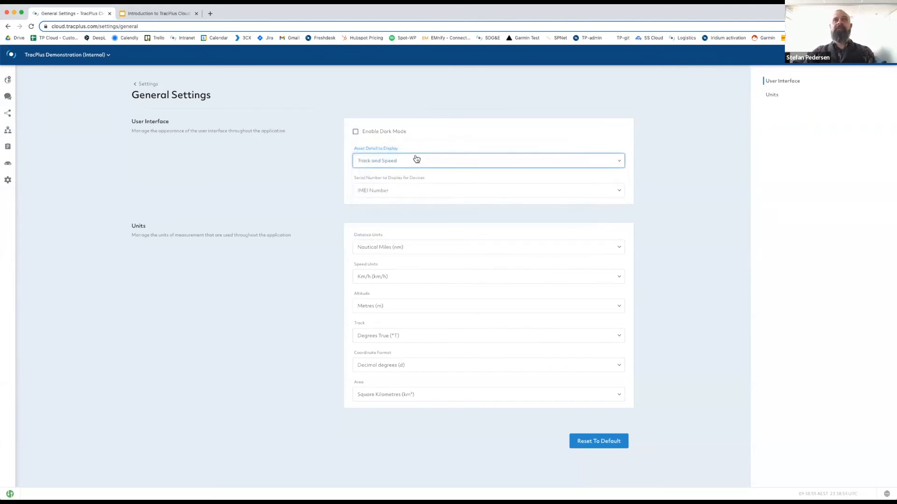
left_click(419, 163)
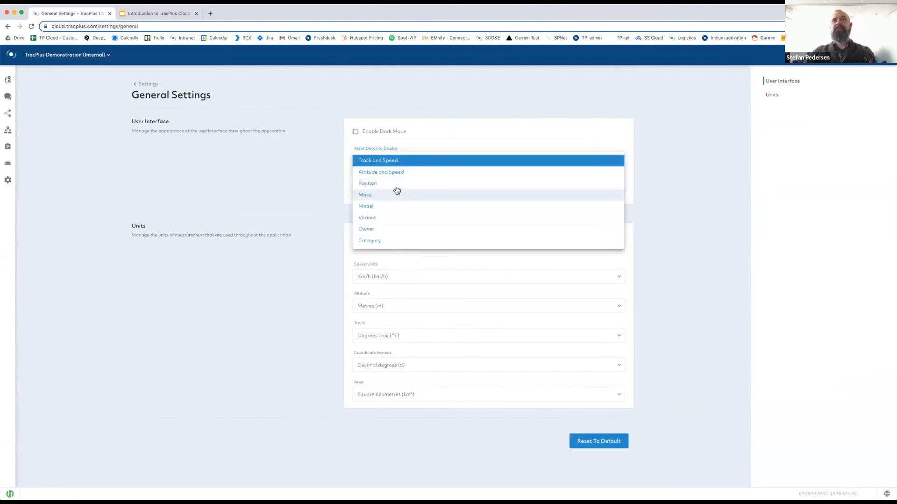
left_click(393, 183)
left_click(410, 167)
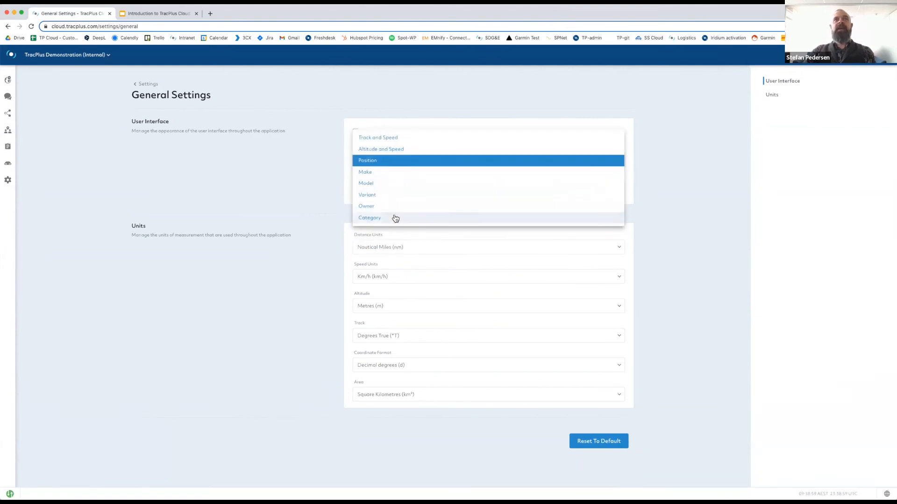
left_click(386, 207)
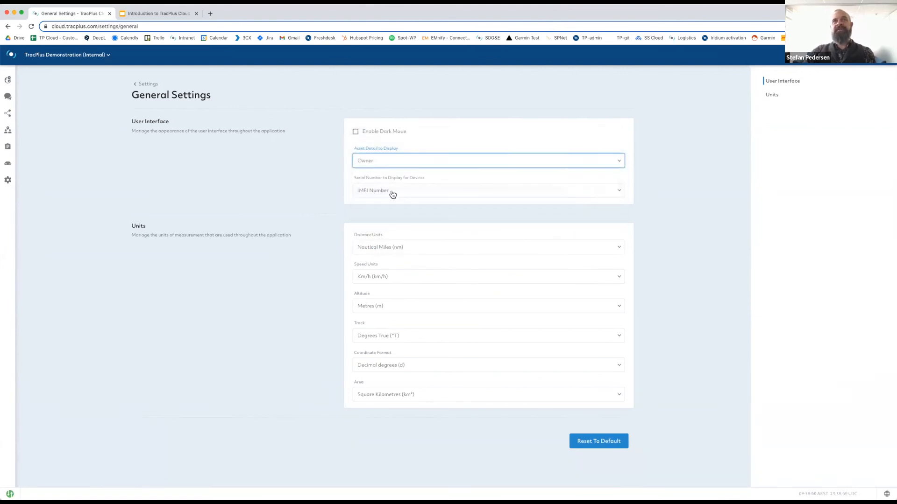
left_click(401, 163)
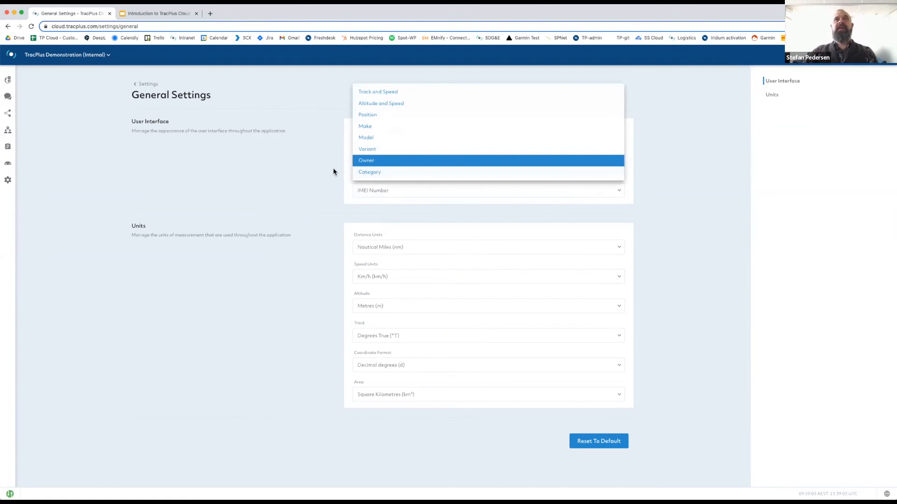
left_click(374, 173)
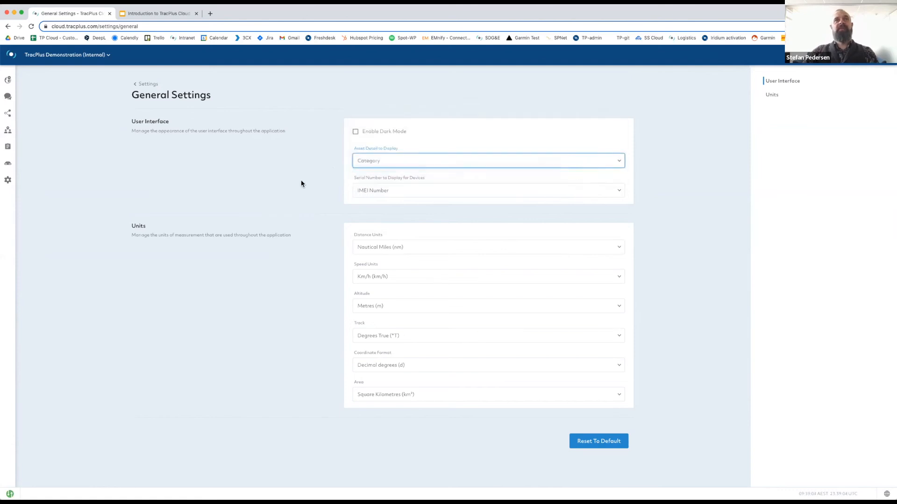
left_click(393, 162)
left_click(390, 80)
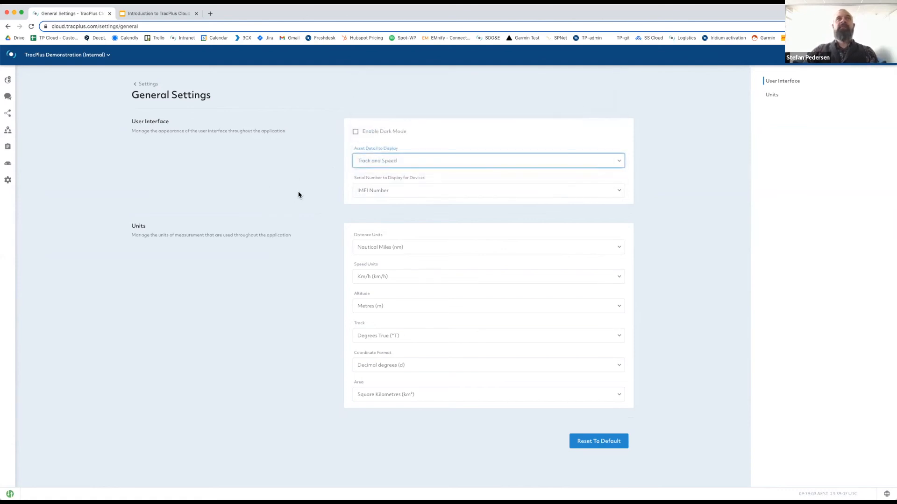
left_click(404, 162)
left_click(397, 173)
left_click(331, 168)
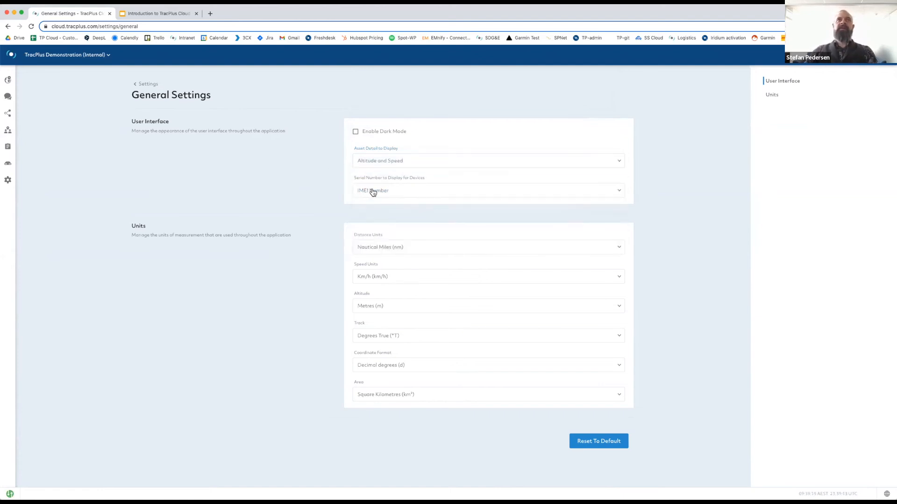
Show devices by Manufacturer Serial Number and keep distance units at Nautical Miles (nm).
left_click(423, 193)
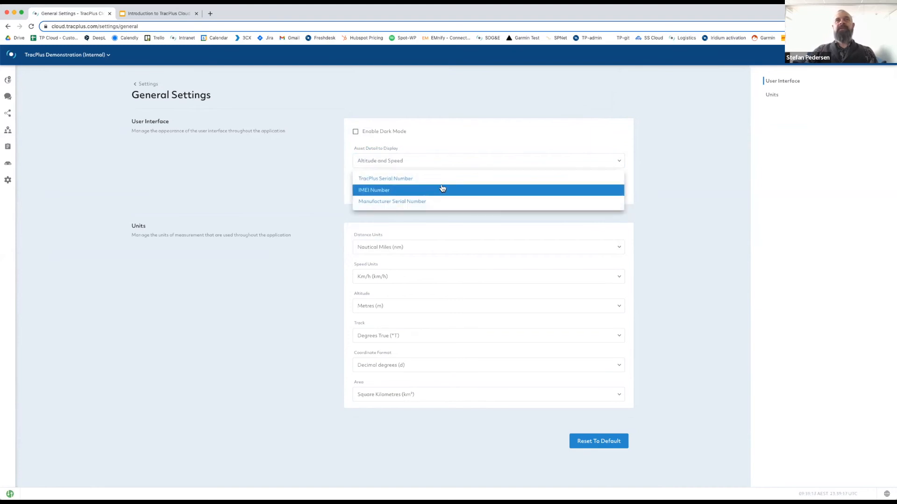
left_click(417, 179)
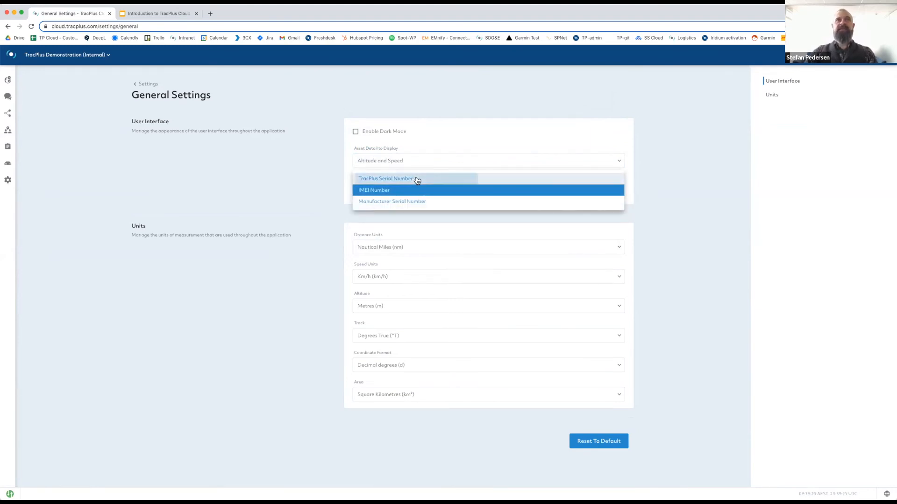
left_click(426, 195)
left_click(424, 214)
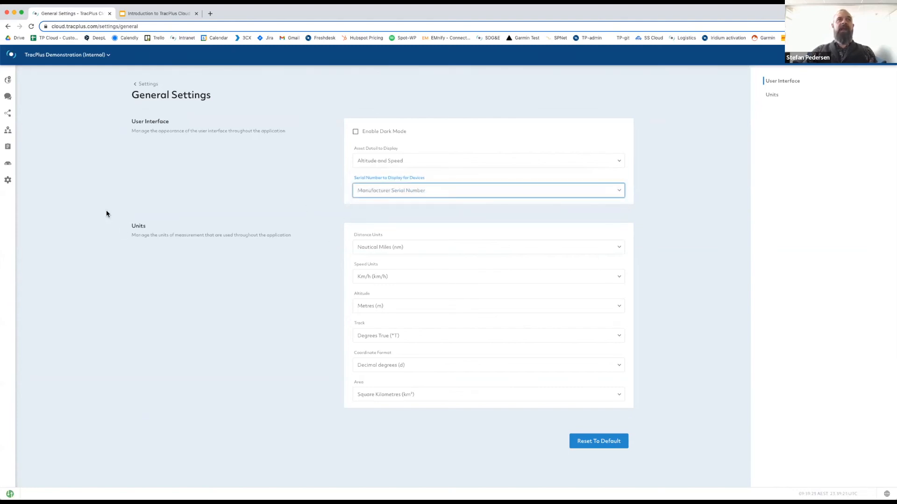
left_click_drag(107, 214, 126, 313)
left_click(122, 270)
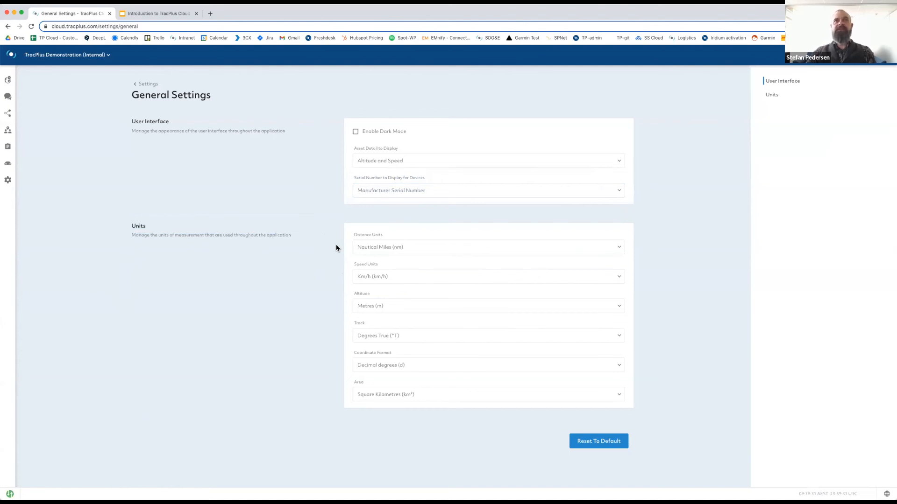
left_click(424, 249)
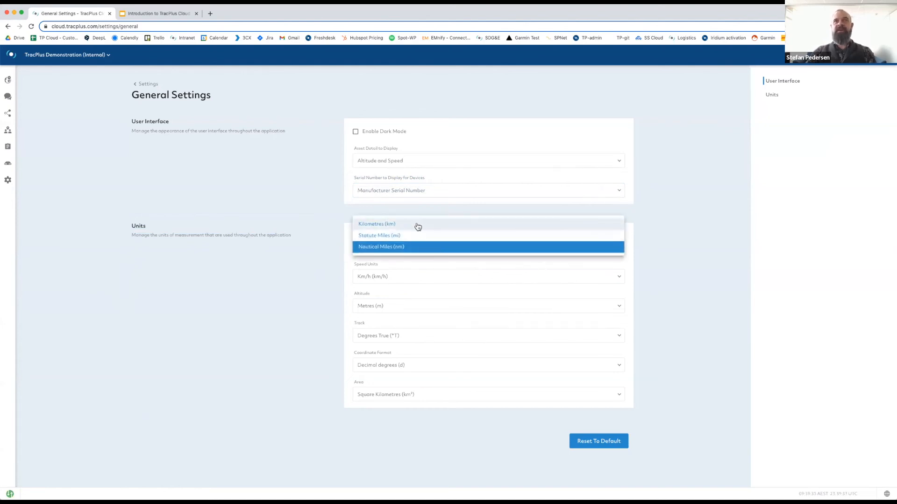
left_click(321, 251)
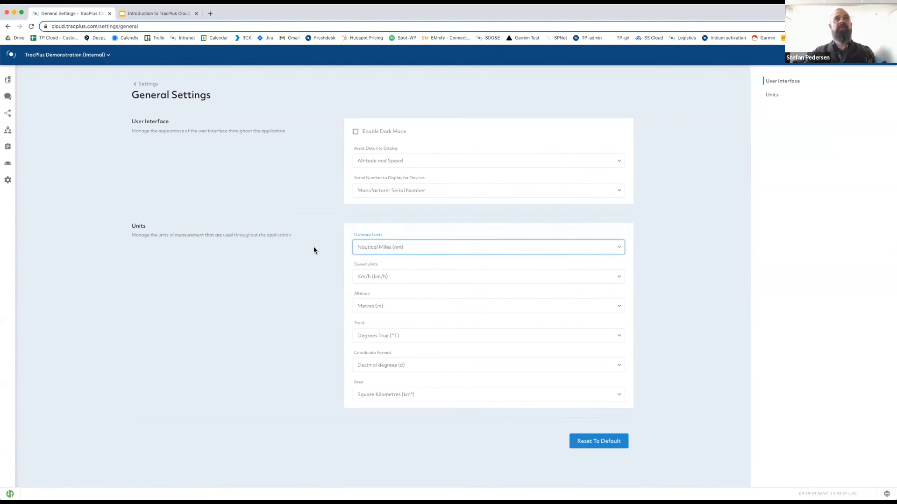
Open Organisation settings for TracPlus Demonstration (Internal) and scroll down to the users table.
left_click(148, 84)
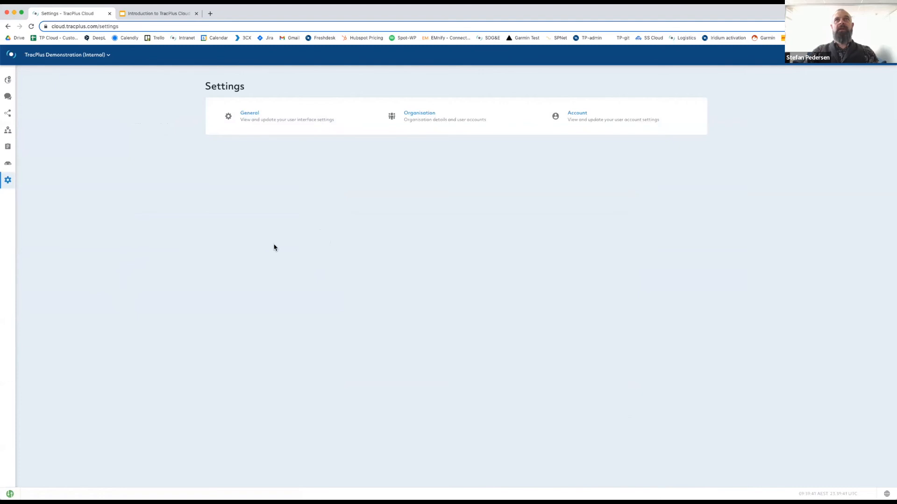
left_click(421, 117)
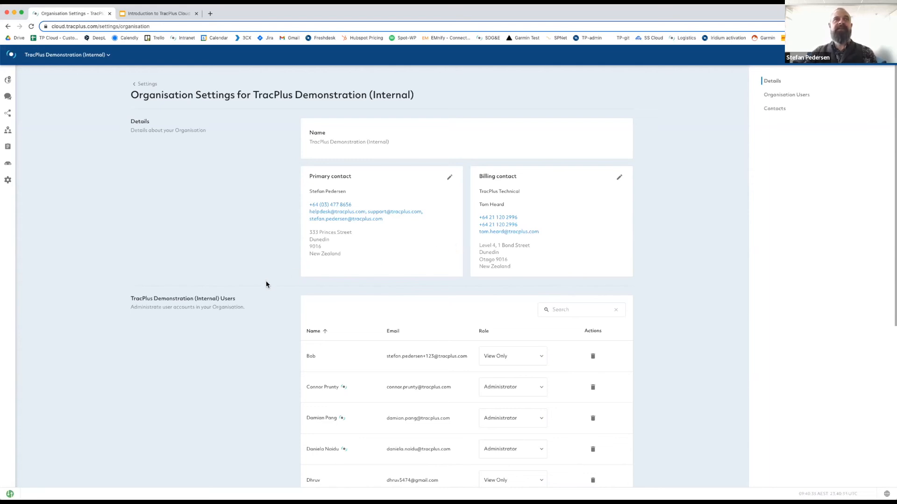
scroll(266, 284, "down", 5)
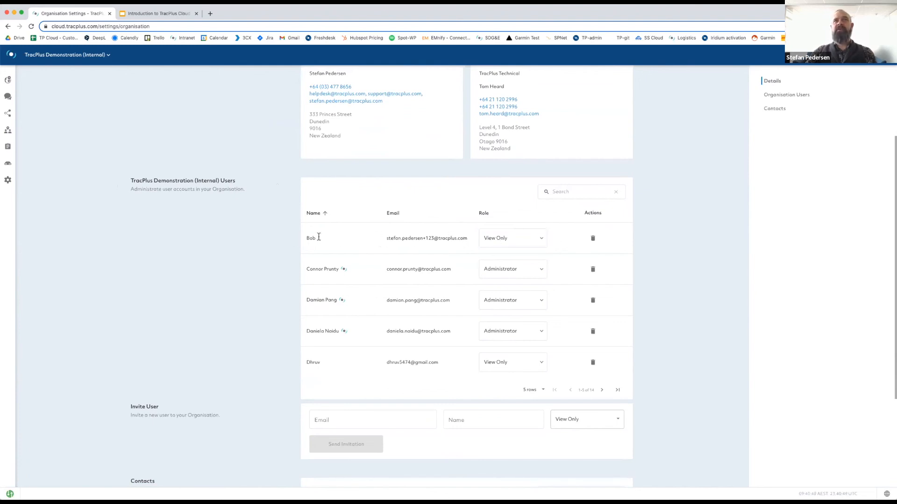
Make the first user an Administrator, then remove that user from the organisation.
left_click(538, 239)
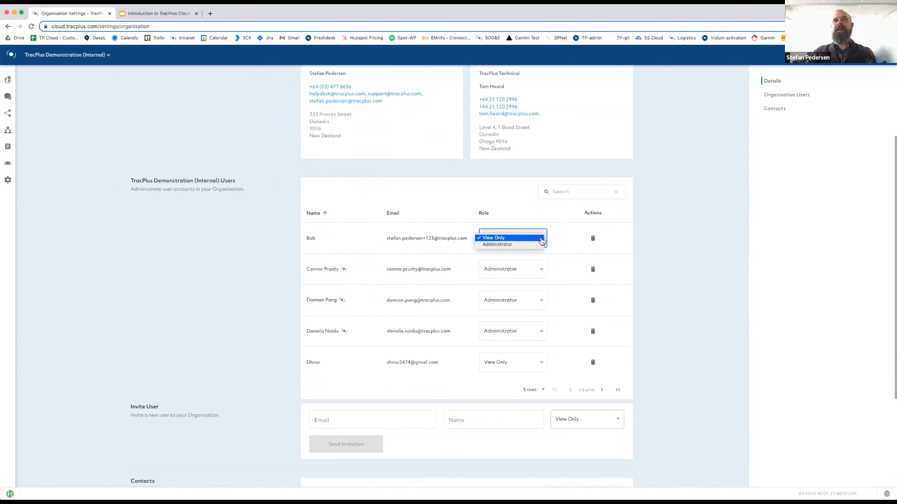
left_click(508, 245)
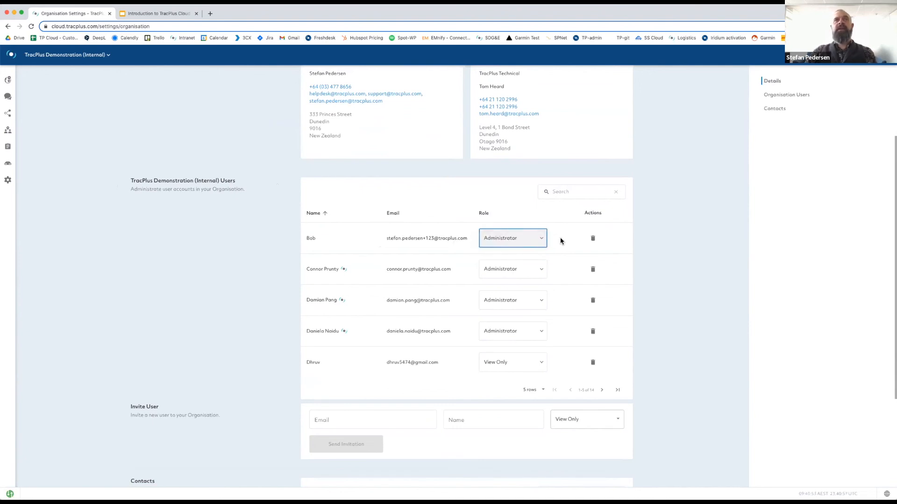
left_click(592, 240)
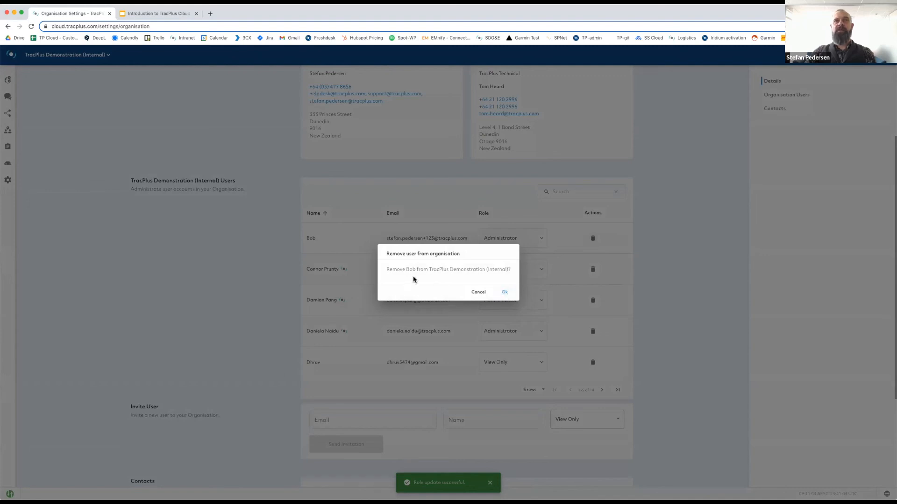
left_click(501, 292)
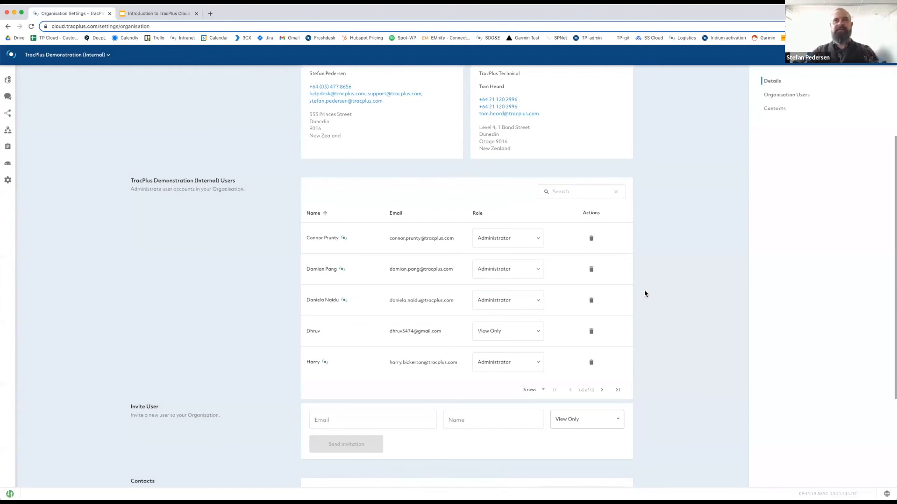
scroll(644, 293, "down", 3)
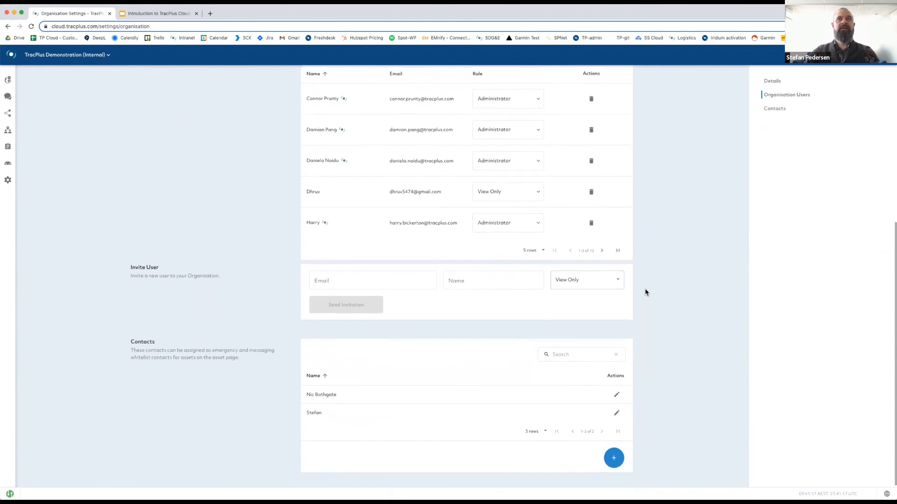
Try the Invite User email field and role choices, leaving the role as View Only.
left_click(334, 279)
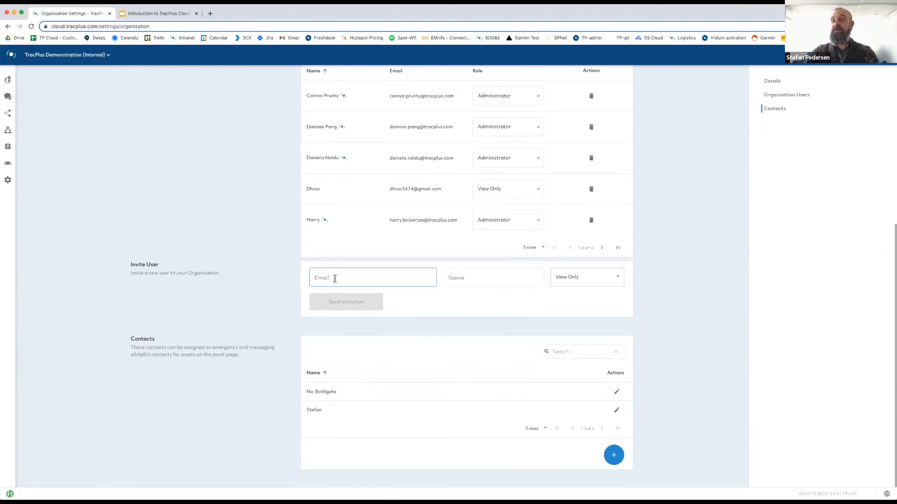
left_click(333, 276)
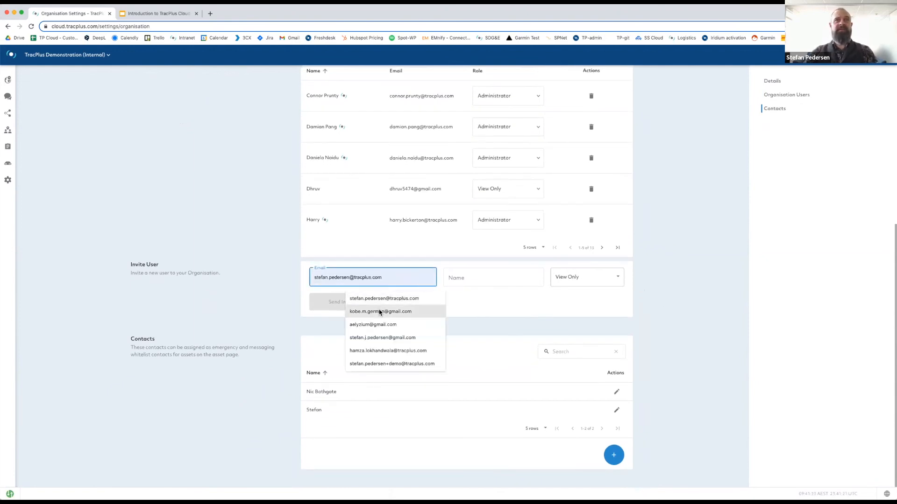
left_click(467, 278)
left_click(593, 278)
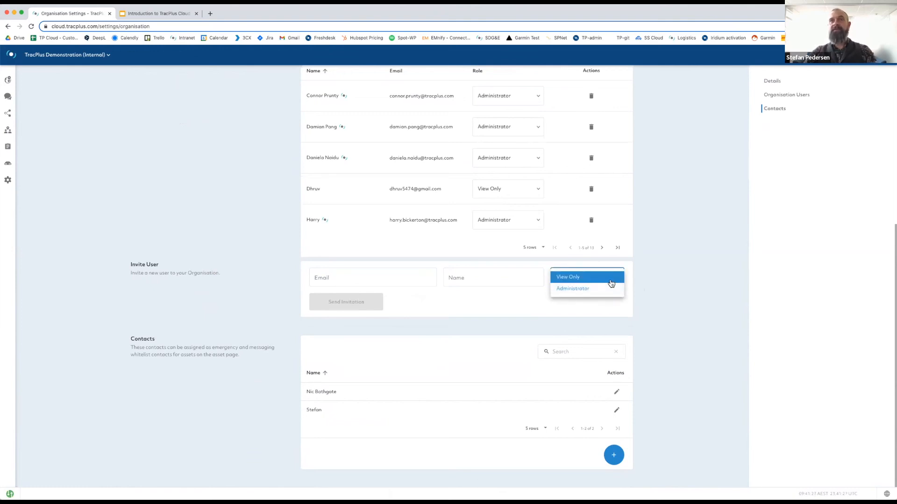
left_click(657, 273)
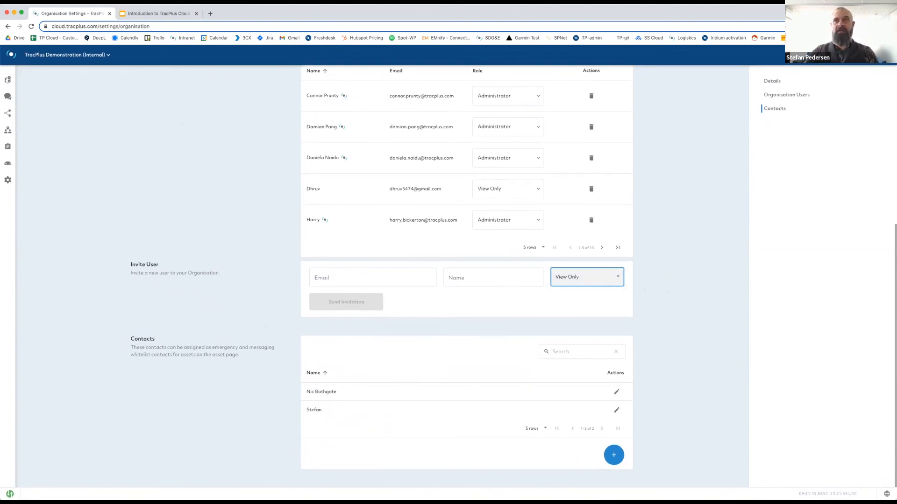
Open and cancel the Add Contact form, then return to the Settings overview.
left_click(614, 455)
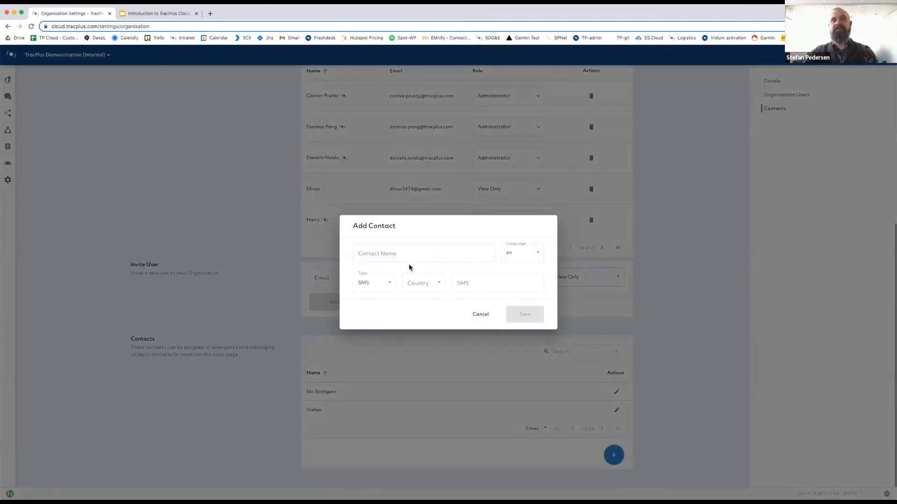
left_click(482, 317)
scroll(49, 164, "up", 10)
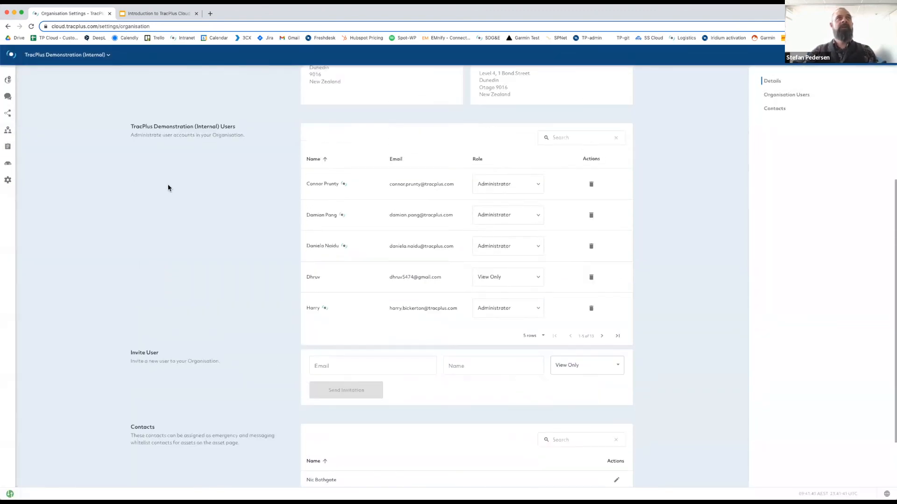
left_click(146, 85)
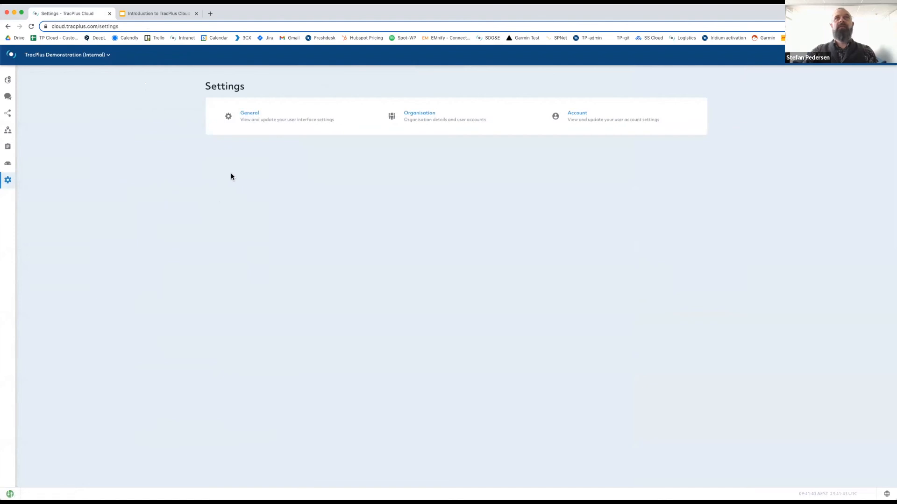
Open Account Settings to view the user profile and its two Administrator organisations.
left_click(579, 118)
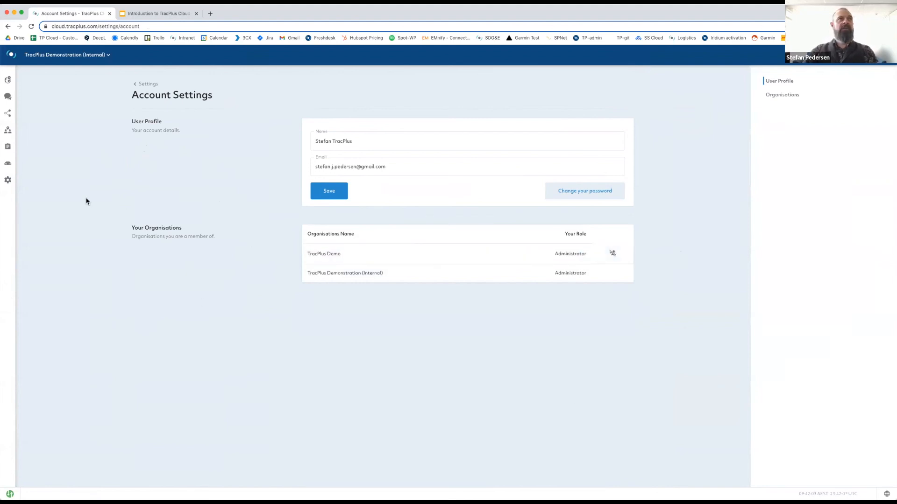
mouse_move(8, 164)
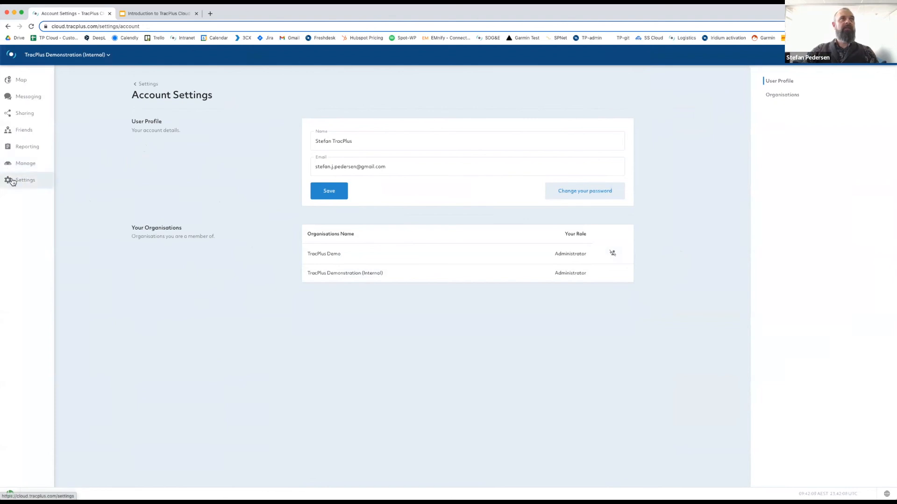
Return to the map and pan and zoom until ZK-NAX and ZK-NAH are both visible.
left_click(14, 80)
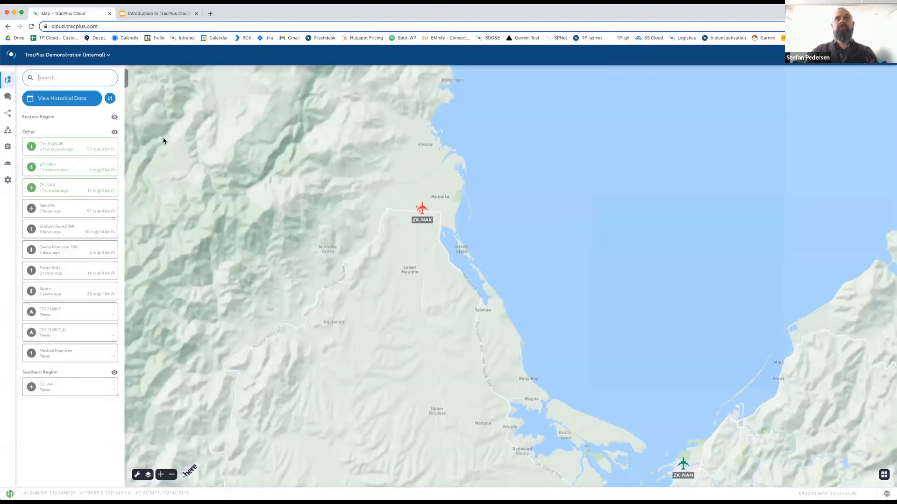
left_click_drag(297, 259, 331, 261)
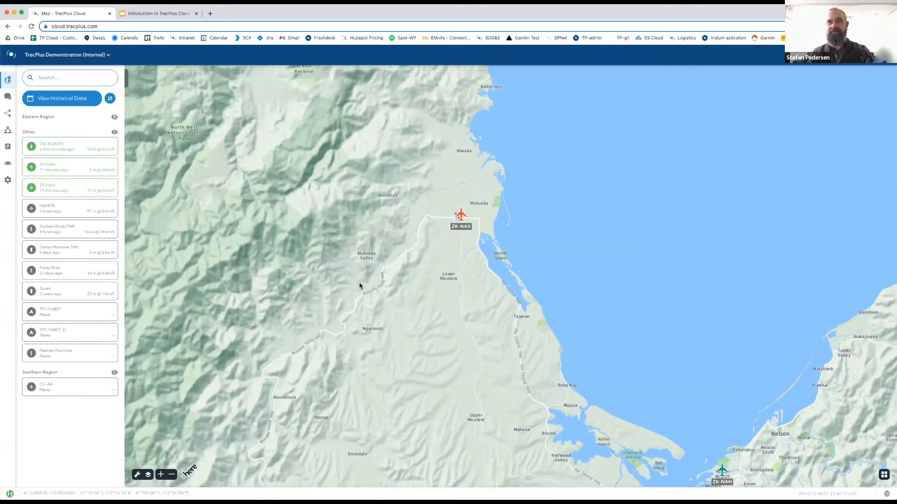
scroll(359, 299, "up", 2)
scroll(359, 300, "down", 3)
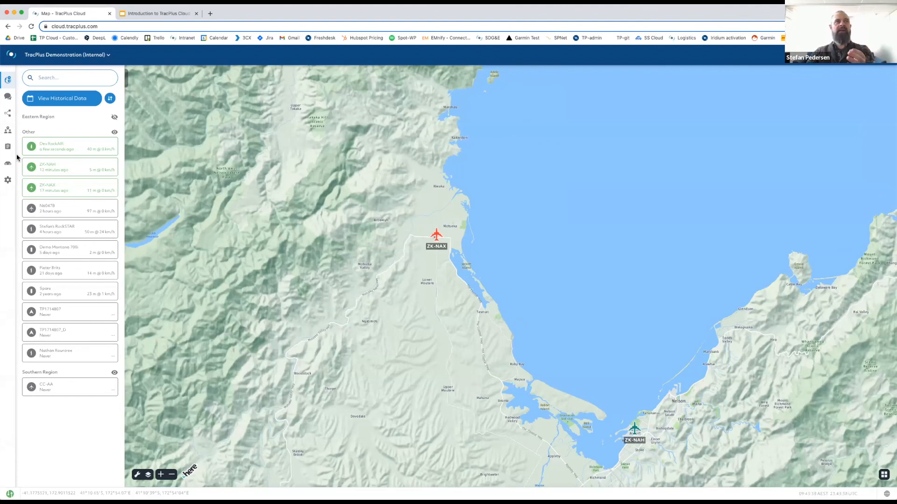
Open the Organisation settings again and scroll down to the users table.
left_click(8, 181)
left_click(420, 122)
scroll(263, 361, "down", 3)
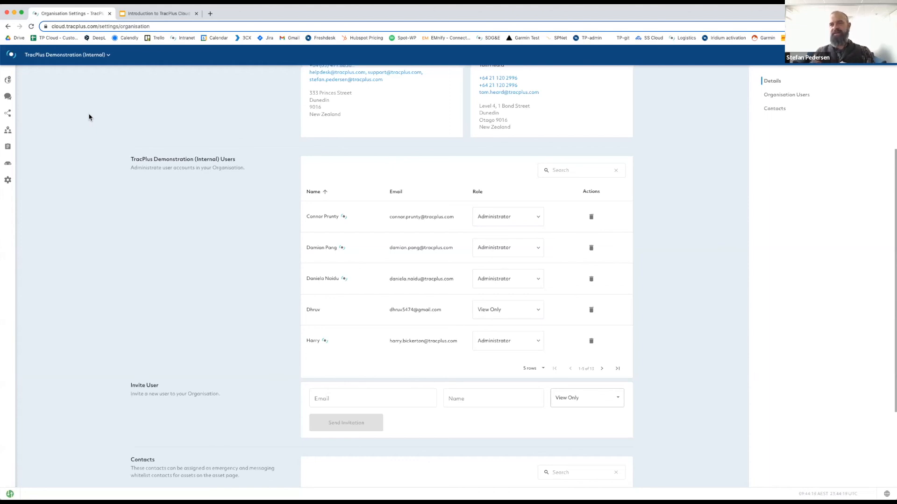
Open and close the organisation switcher, leaving the third user as Administrator.
left_click(88, 55)
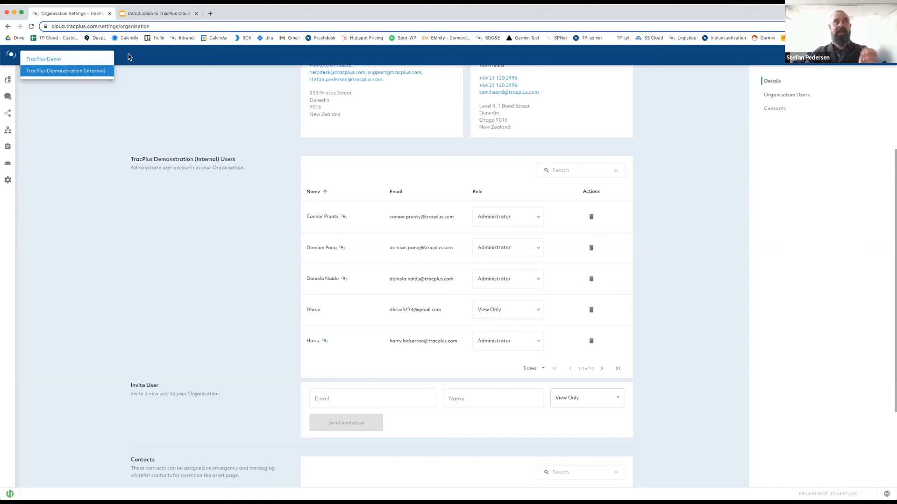
left_click(94, 127)
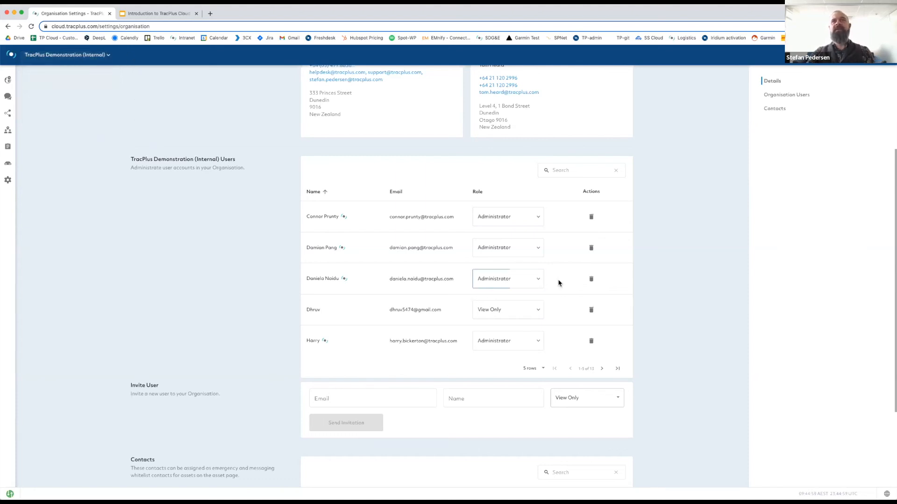
left_click(537, 280)
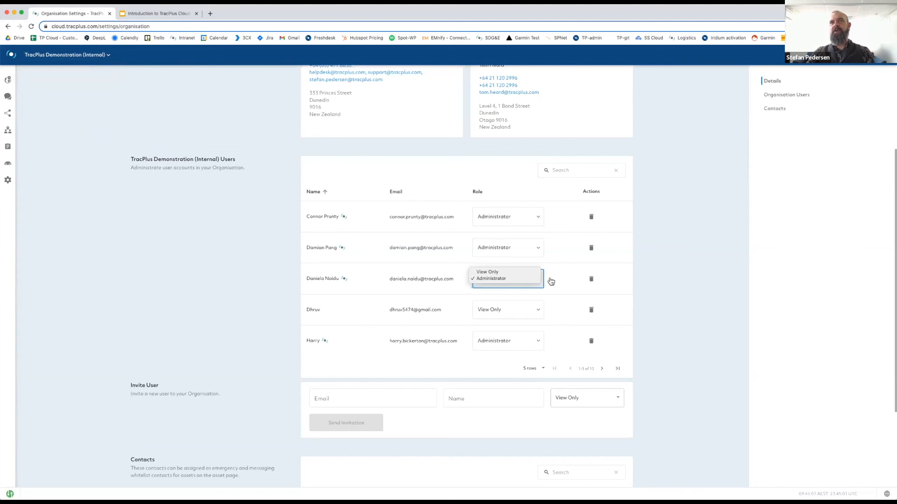
left_click(558, 279)
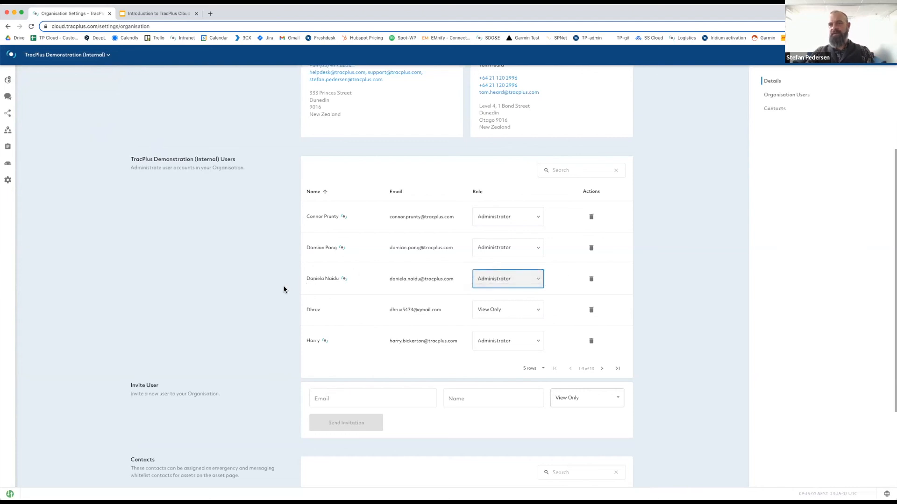